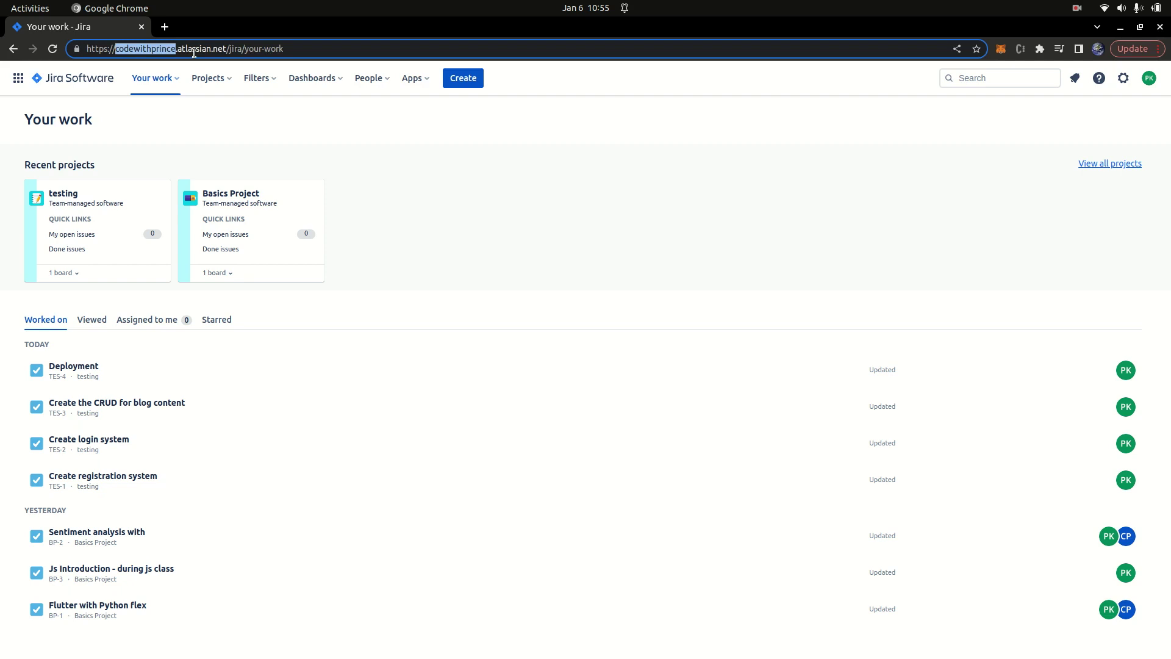
Step: Start a new project from the Kanban template as a team-managed project
click(390, 160)
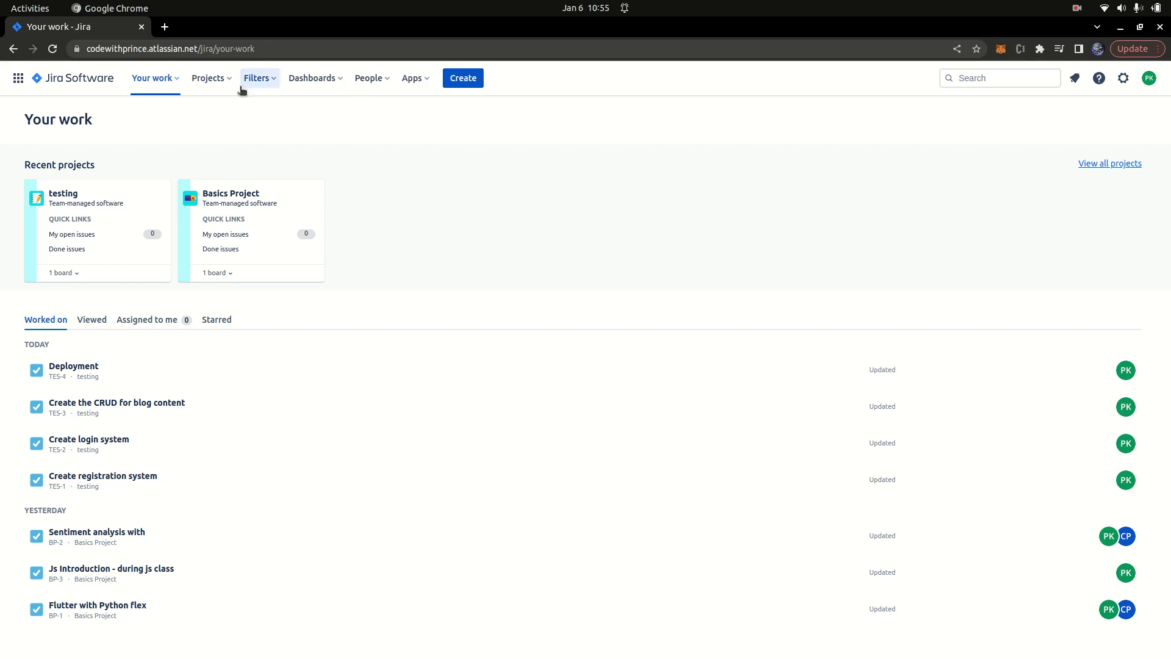
click(214, 79)
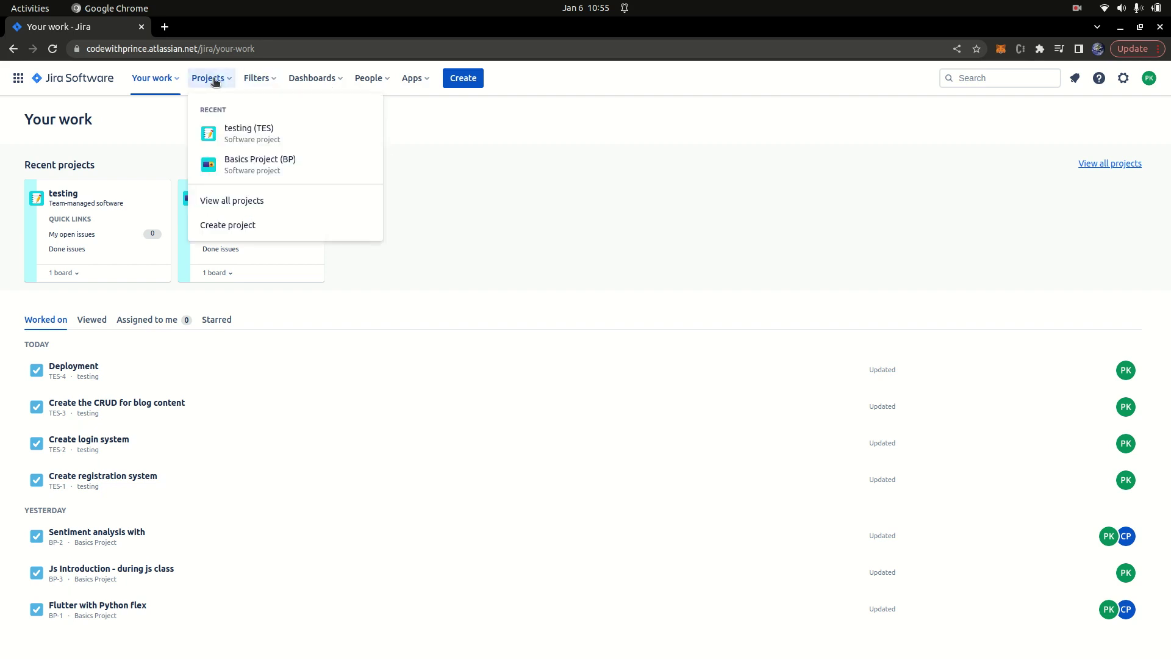
click(244, 225)
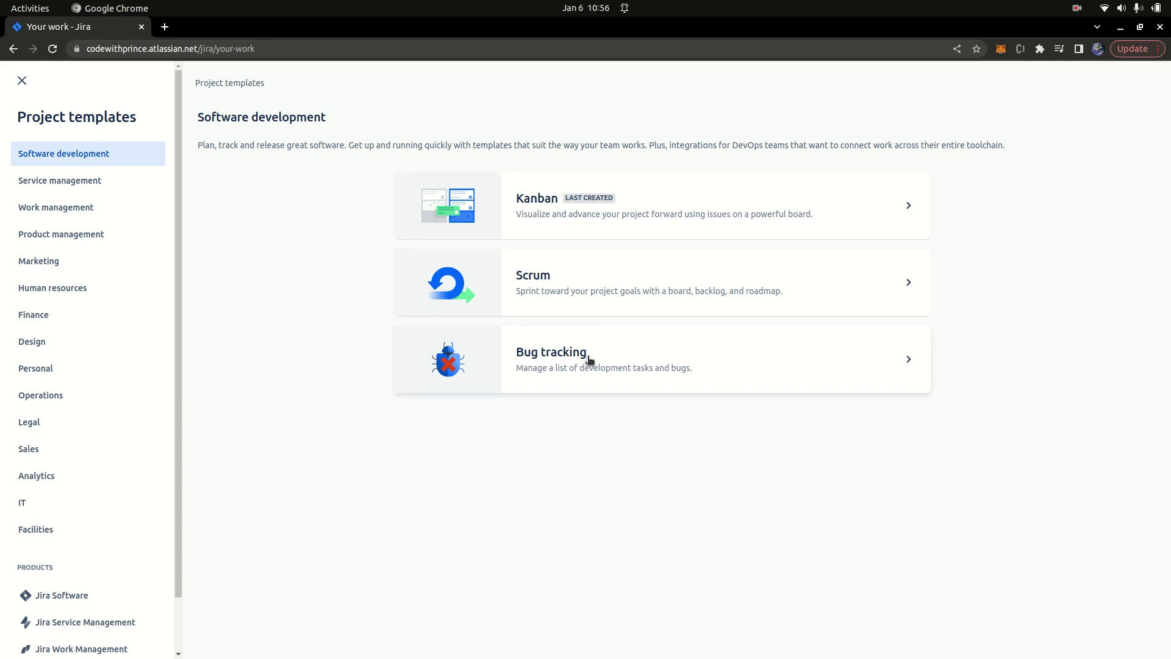
click(540, 214)
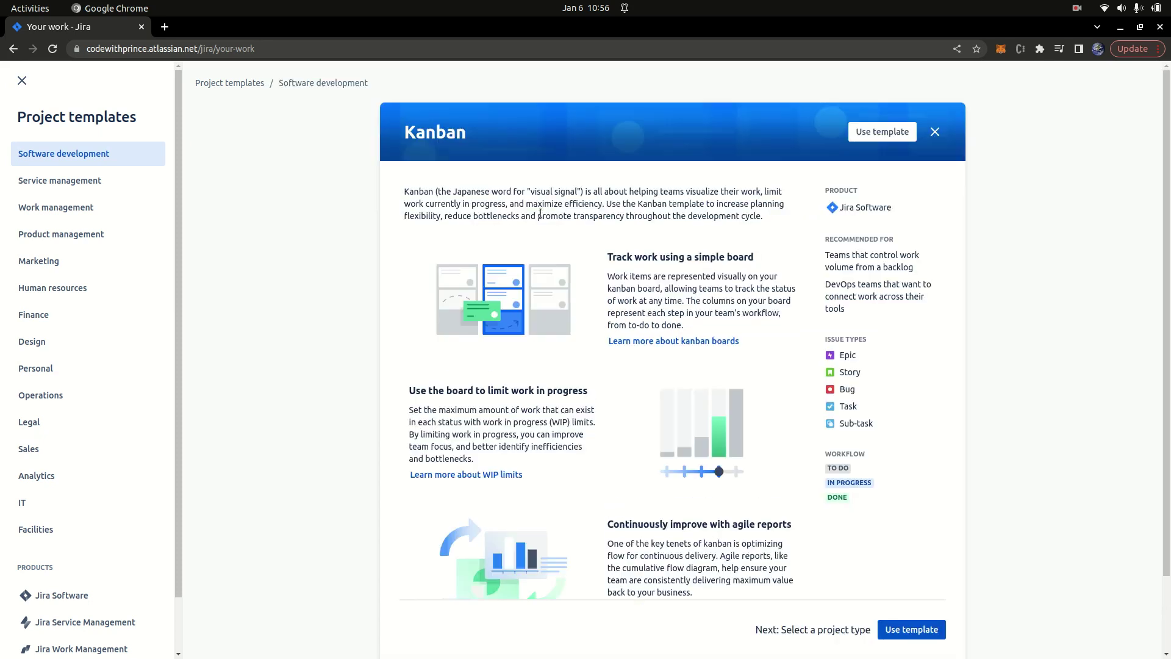
scroll(685, 379, down, 3)
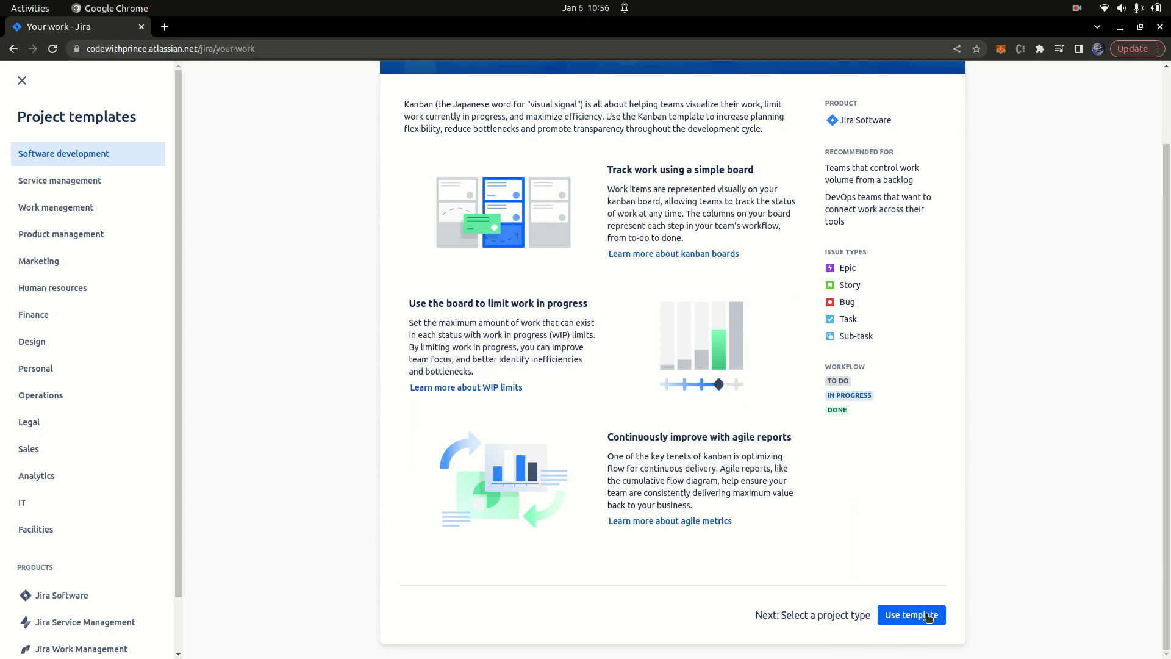
click(927, 616)
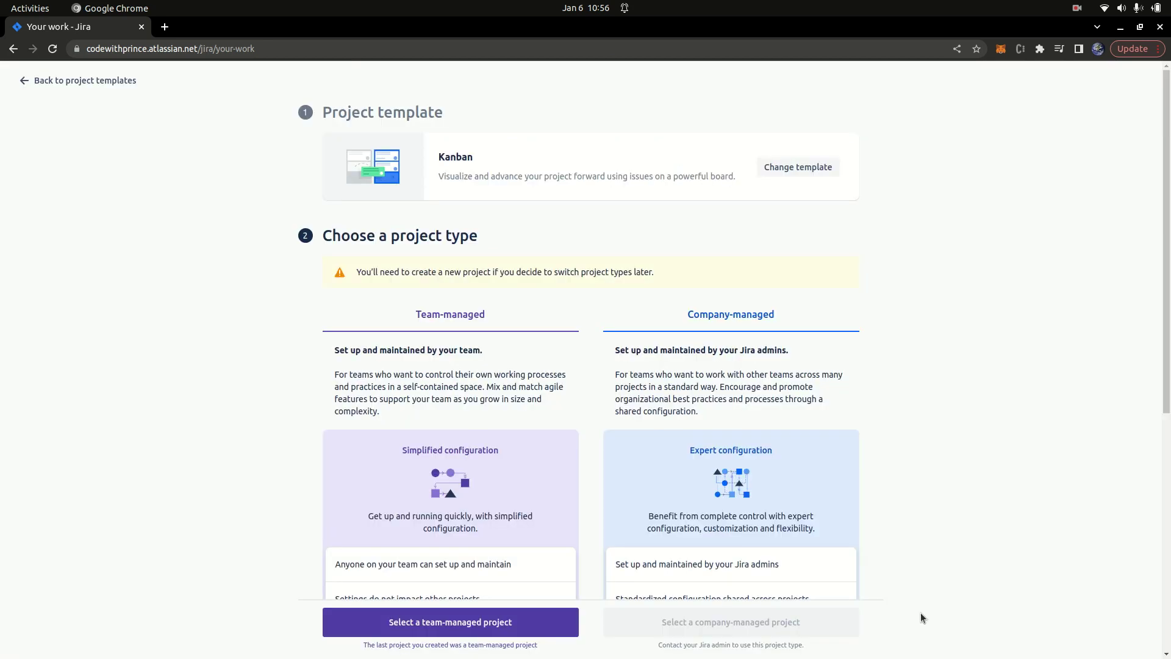
scroll(609, 383, down, 2)
scroll(609, 383, down, 5)
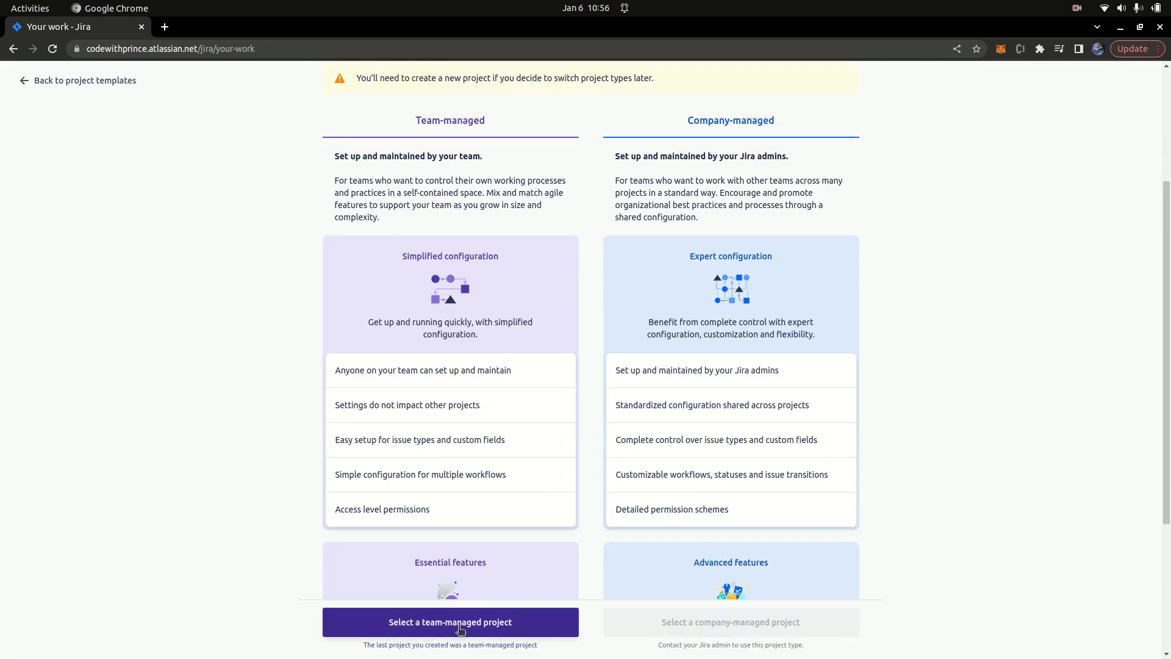
click(510, 625)
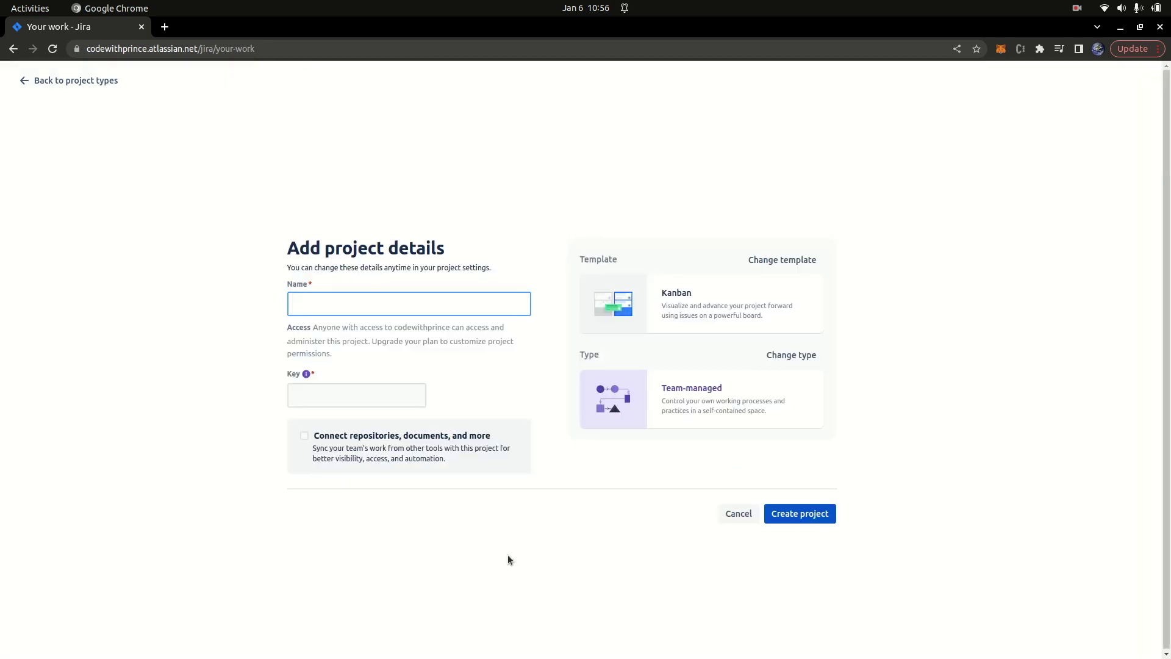
Step: Name the project BlogAPI and create it
text(BlogAPI)
click(807, 515)
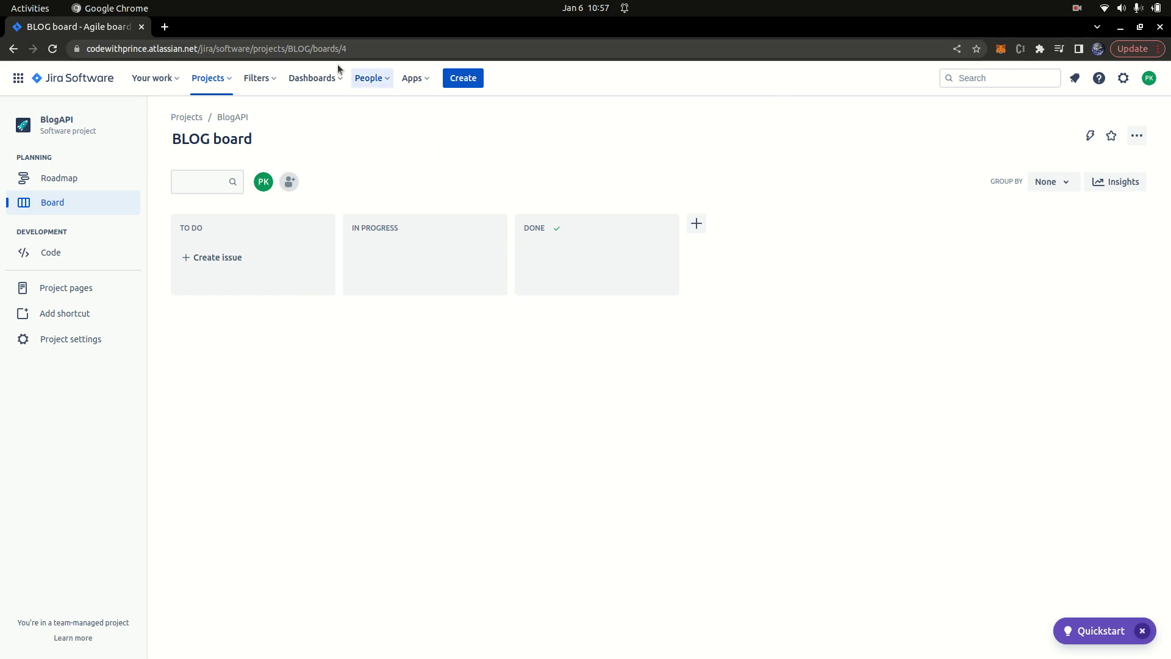
Step: Invite a teammate to the site by entering their e-mail address and adding them
click(366, 80)
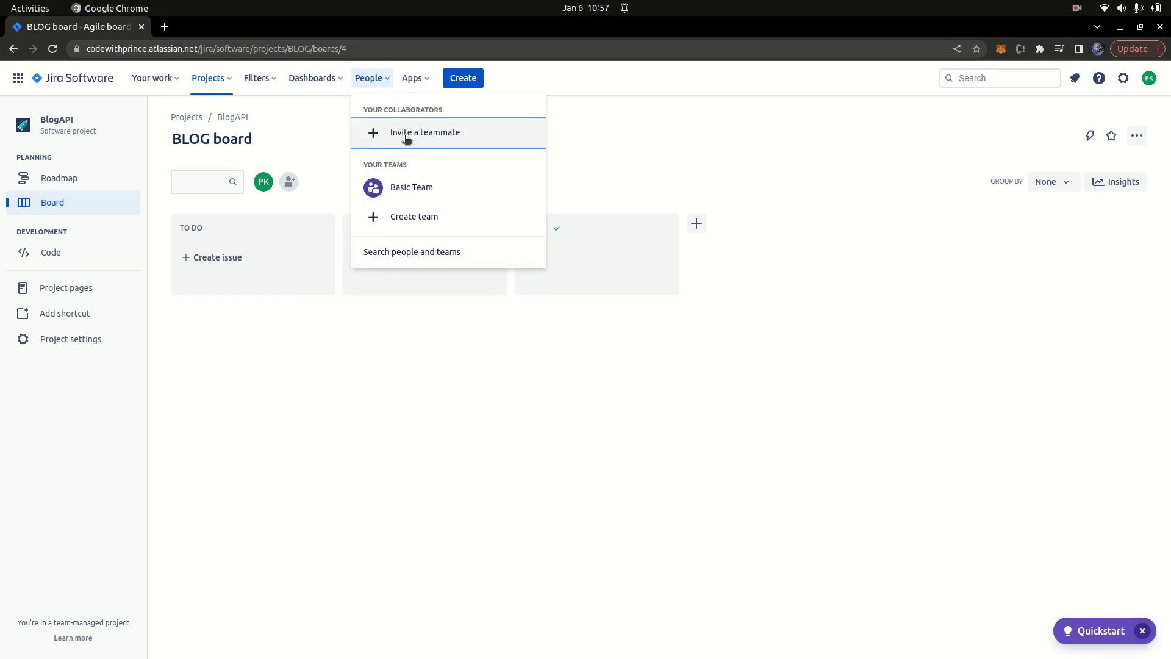
click(405, 134)
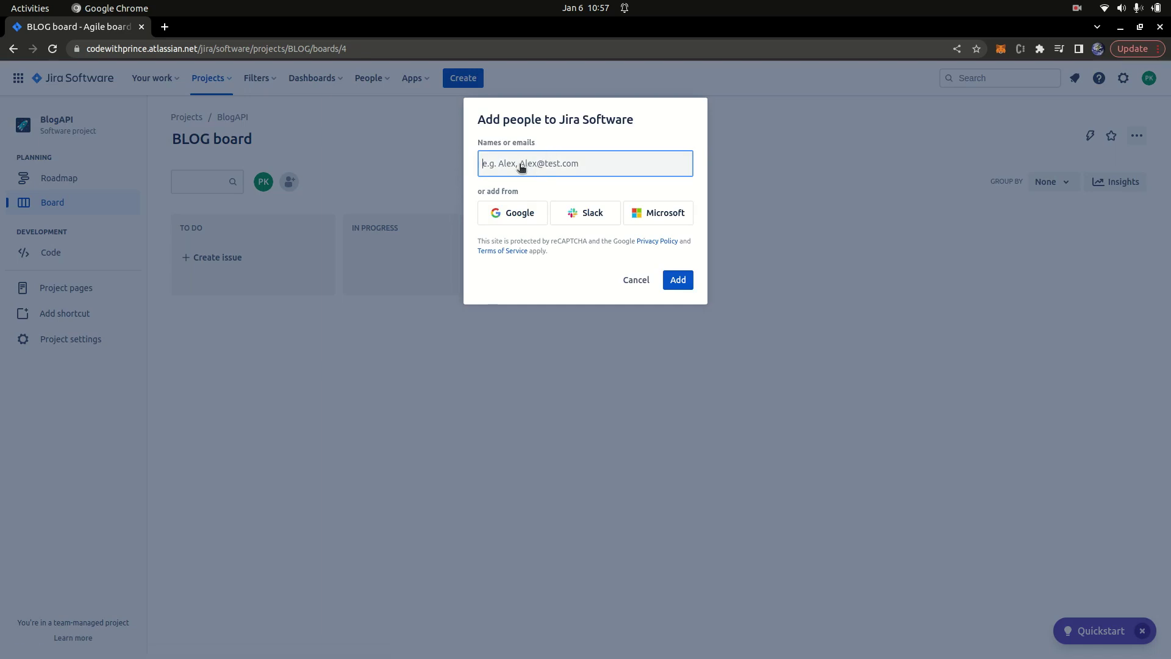
text(co)
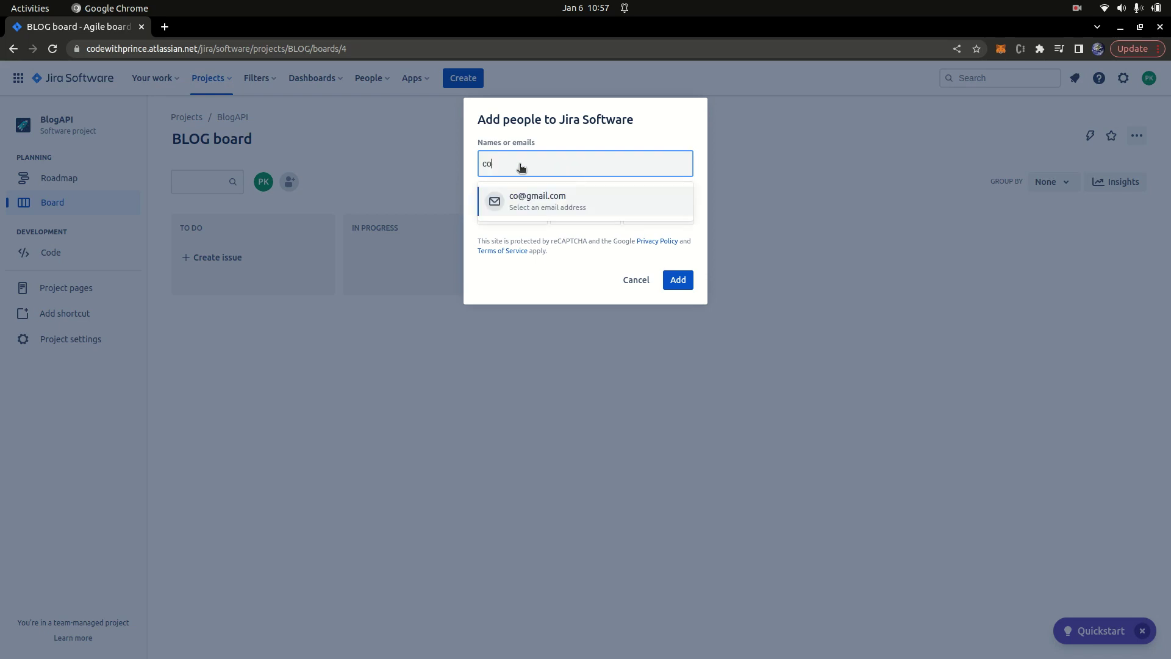
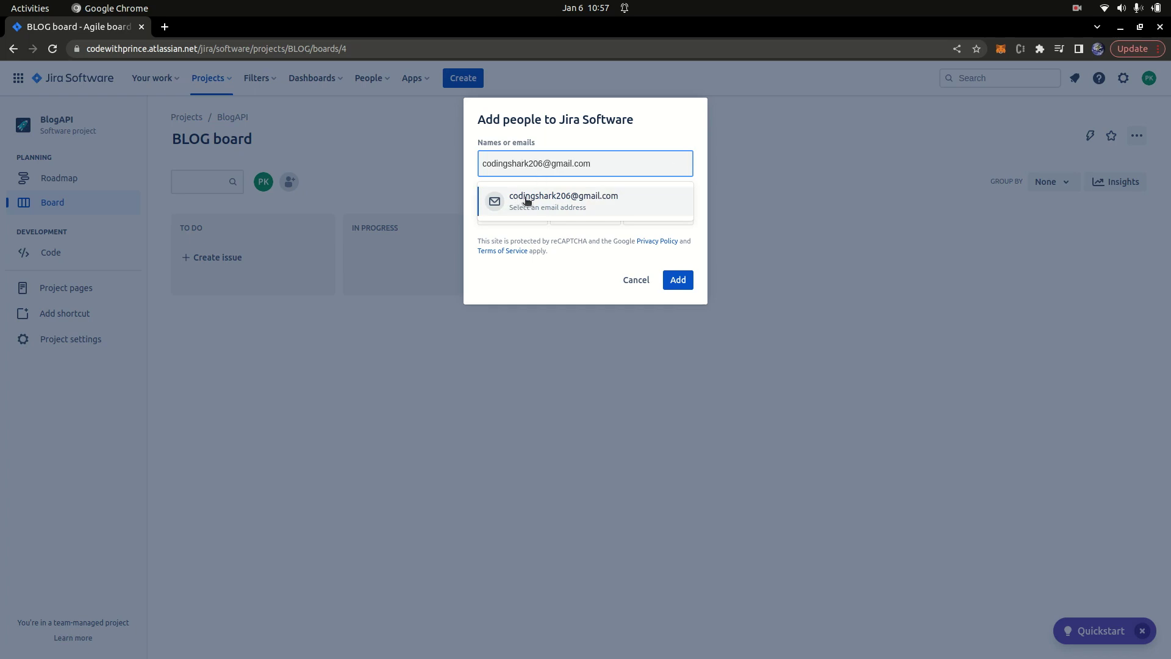
click(590, 205)
click(669, 297)
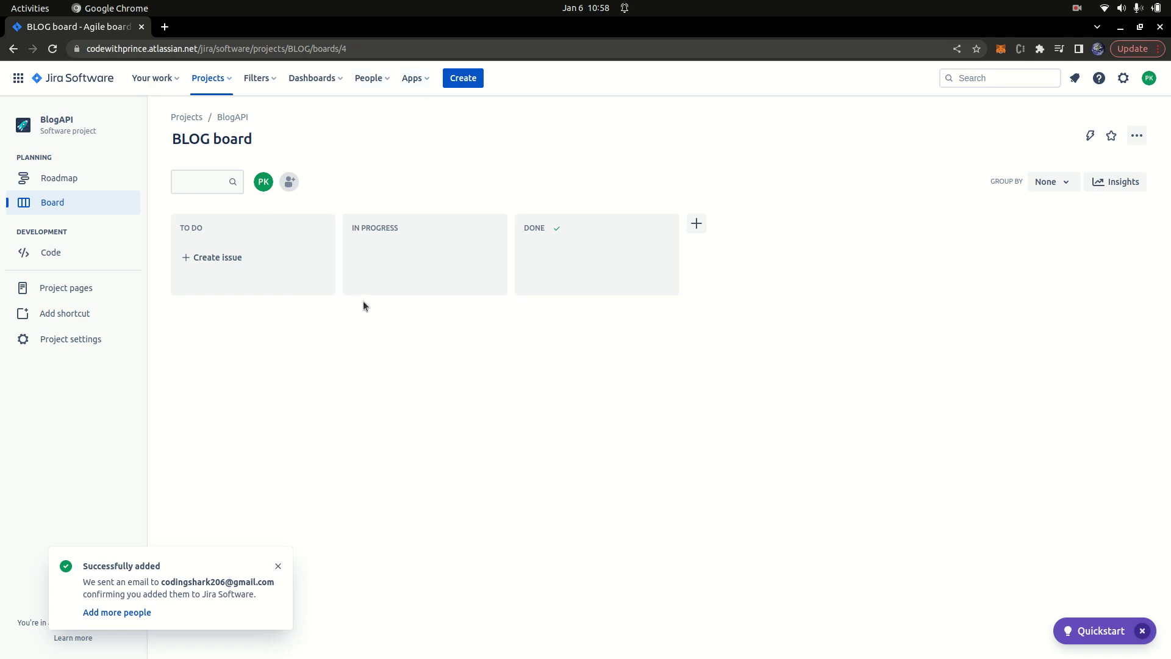
click(278, 566)
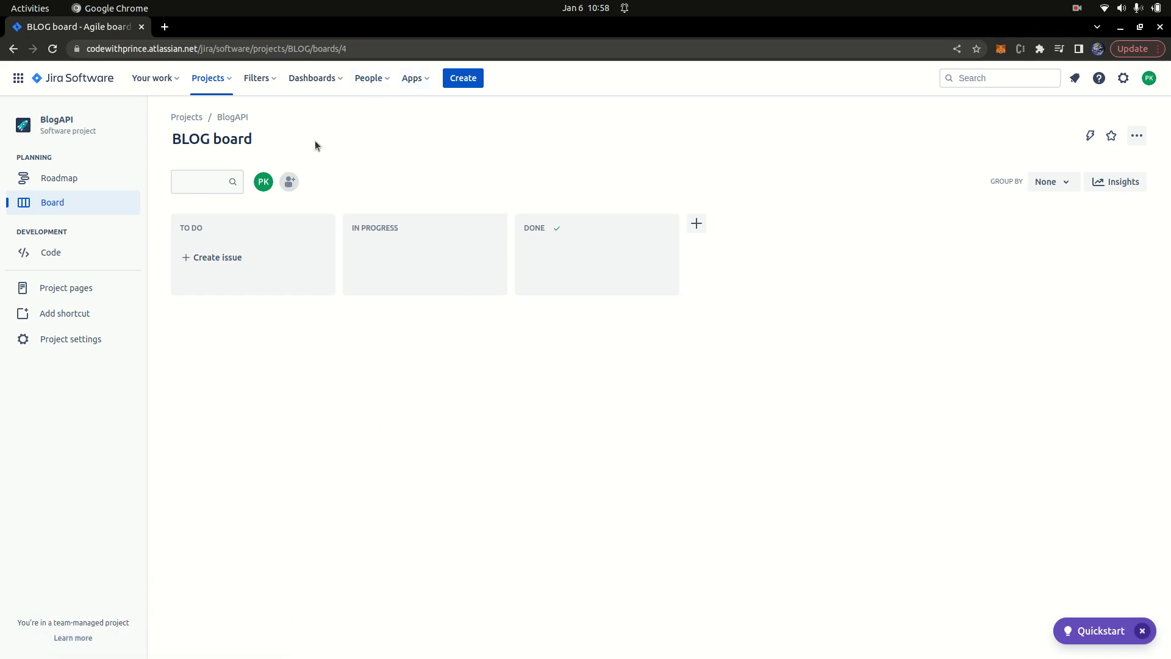
Step: Add the invited teammate to the BlogAPI project
click(290, 181)
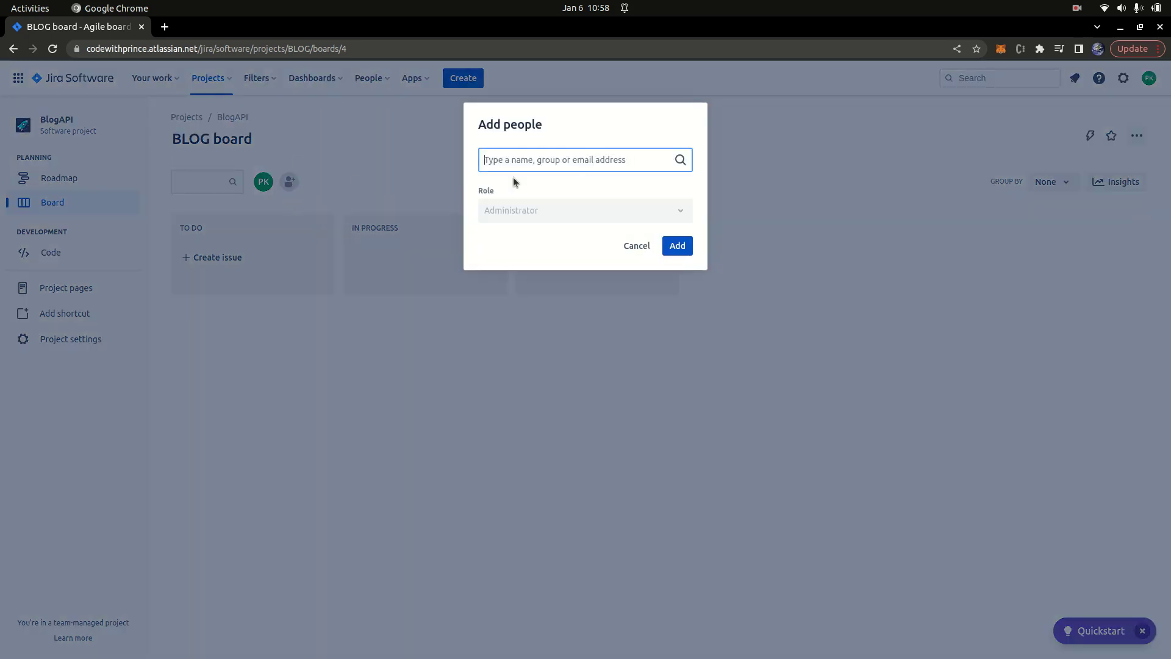
text(co)
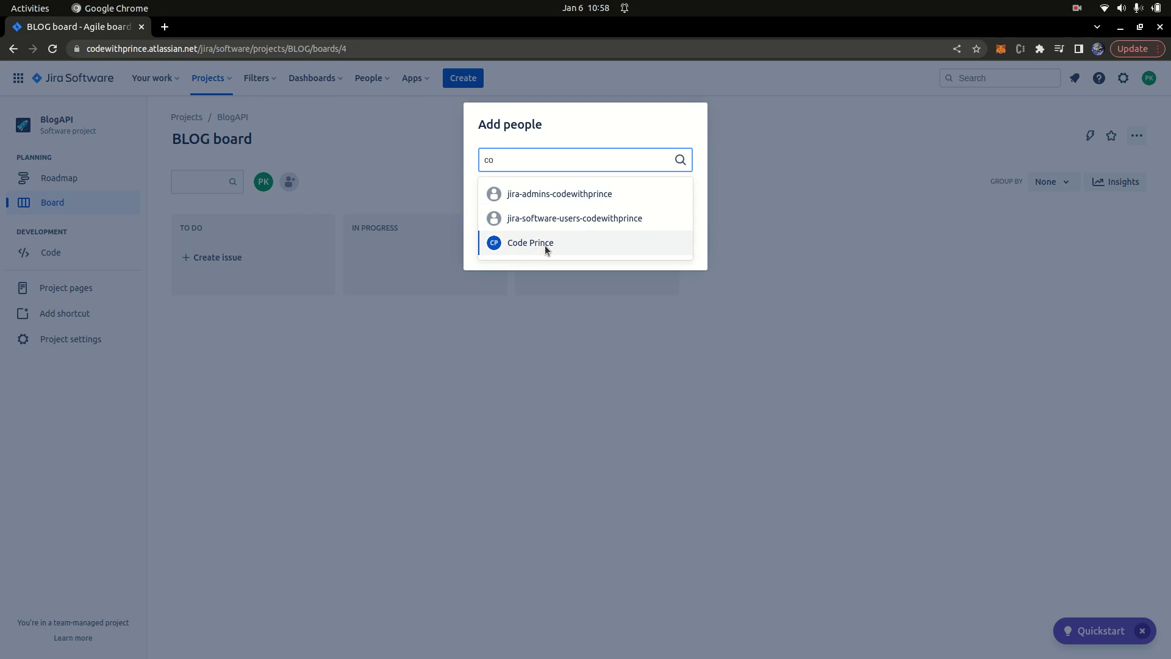
click(545, 245)
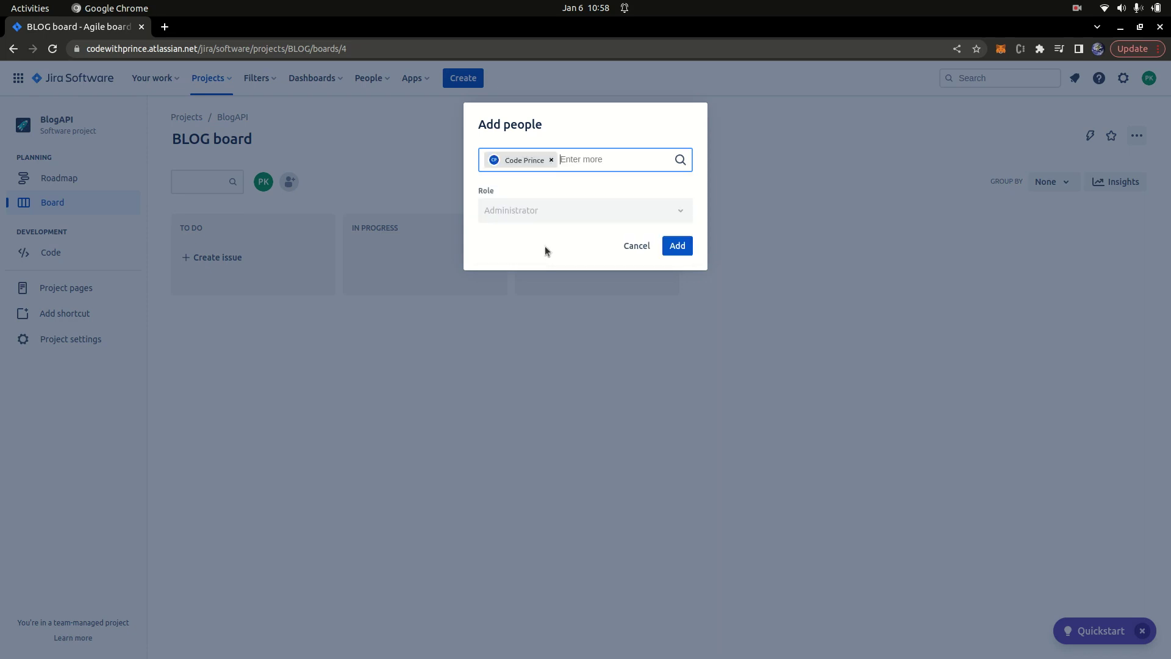
click(679, 247)
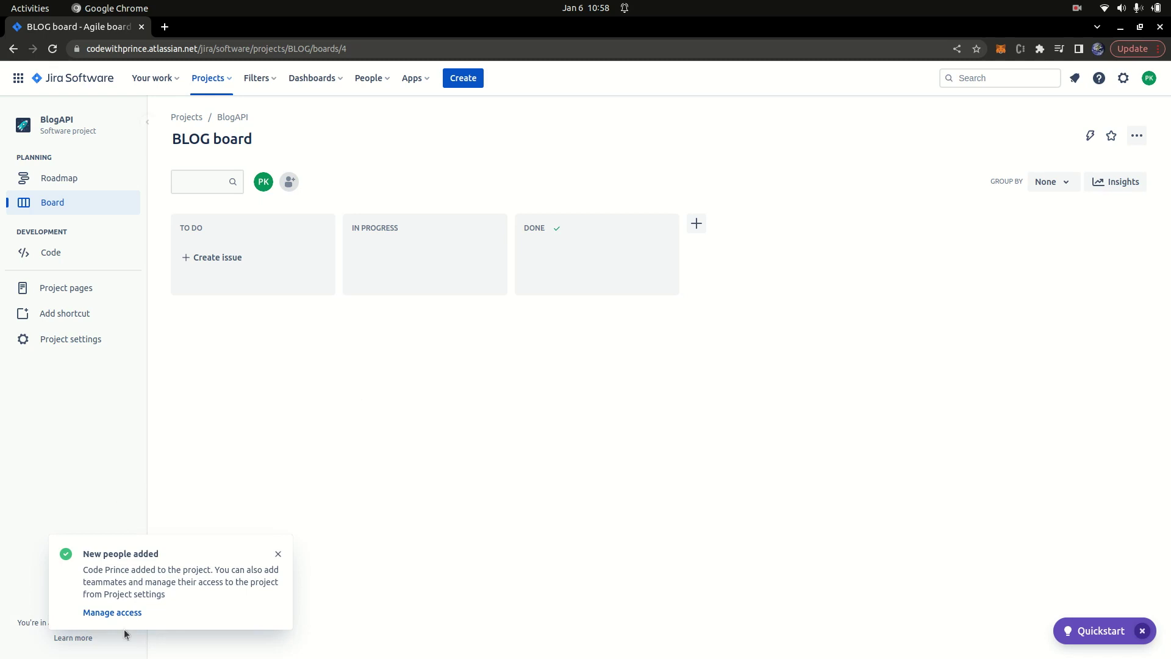
Step: Review the project's access settings listing both members as Administrators
click(117, 612)
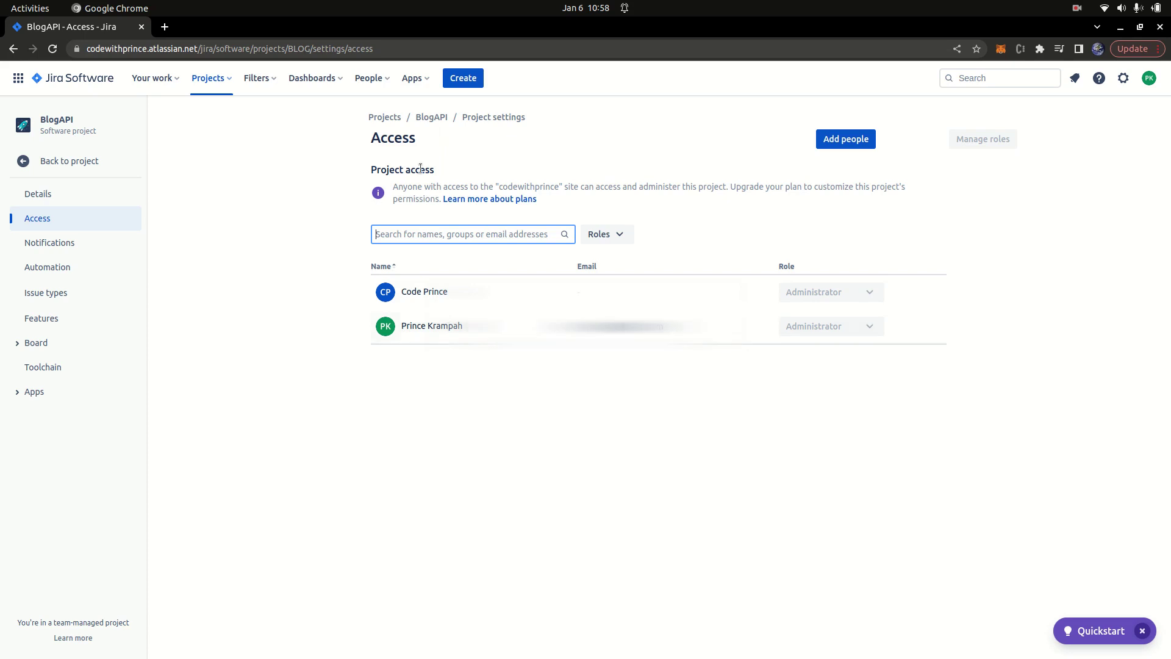
click(865, 147)
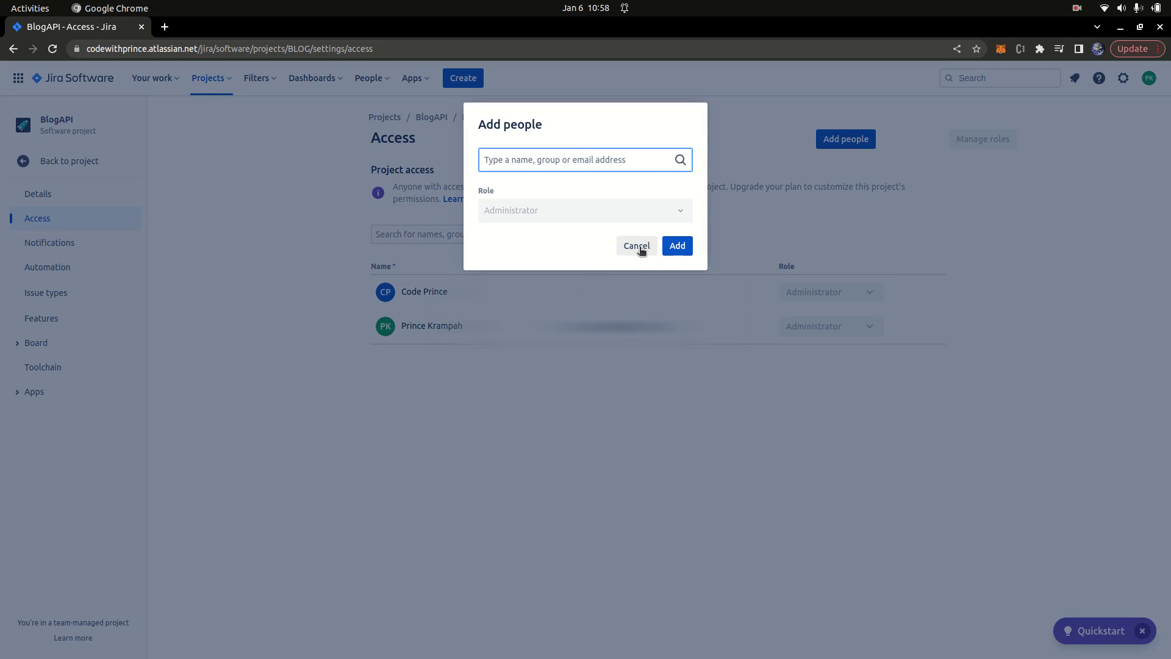
click(638, 246)
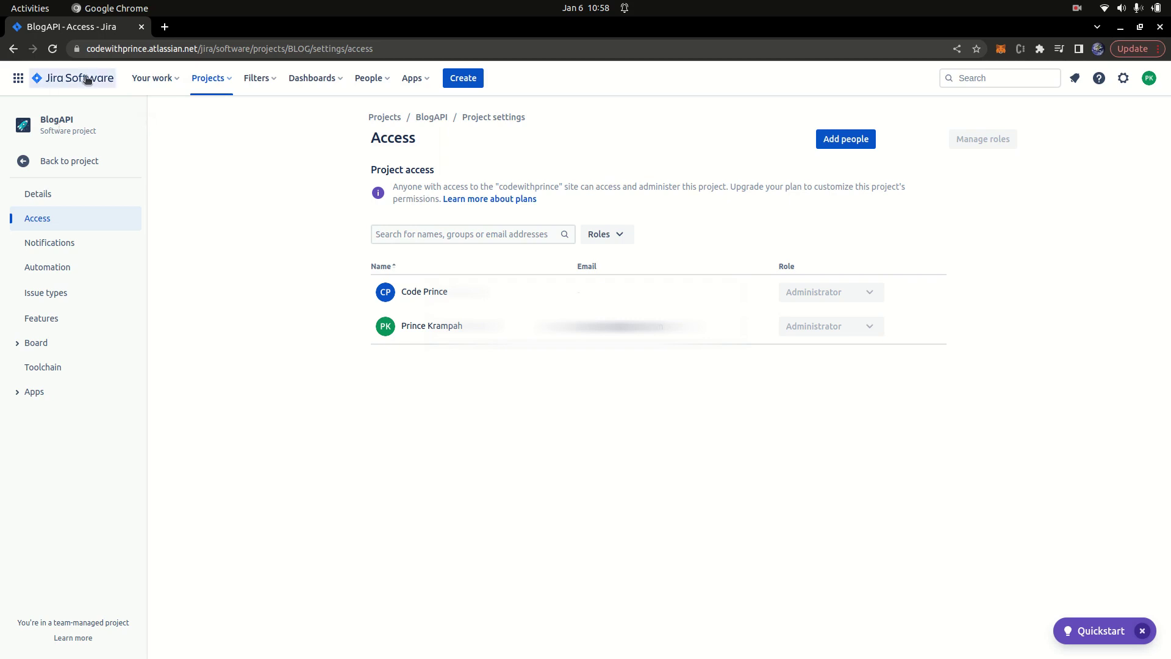
click(82, 78)
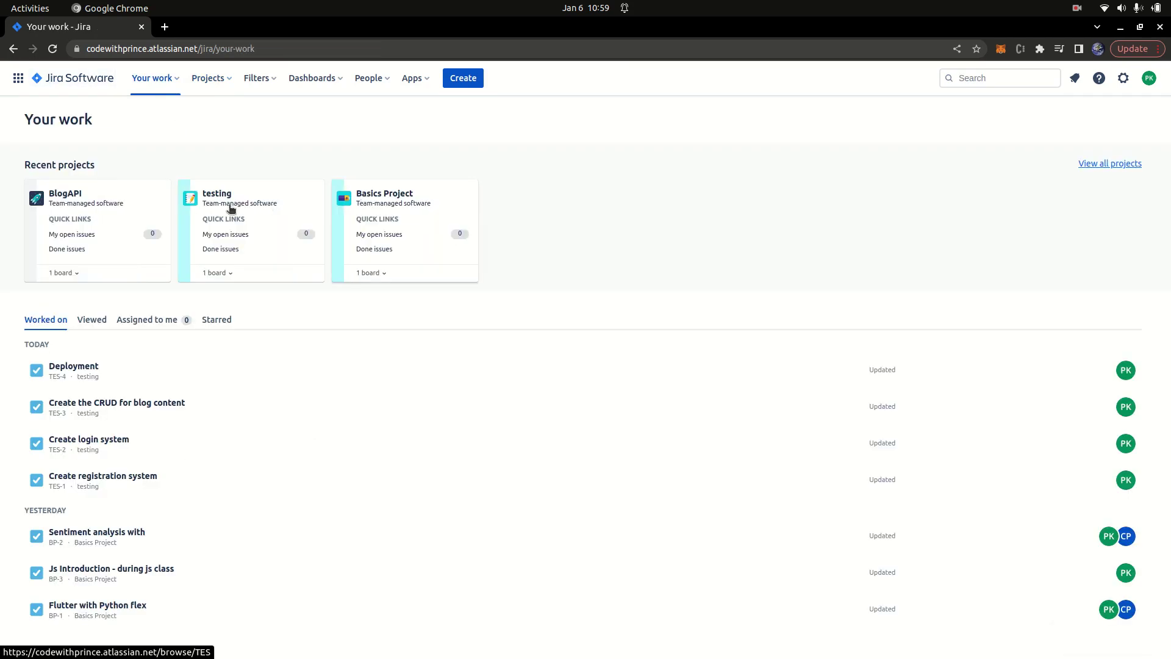
Step: Open the BlogAPI project's BLOG board from Your work
click(68, 194)
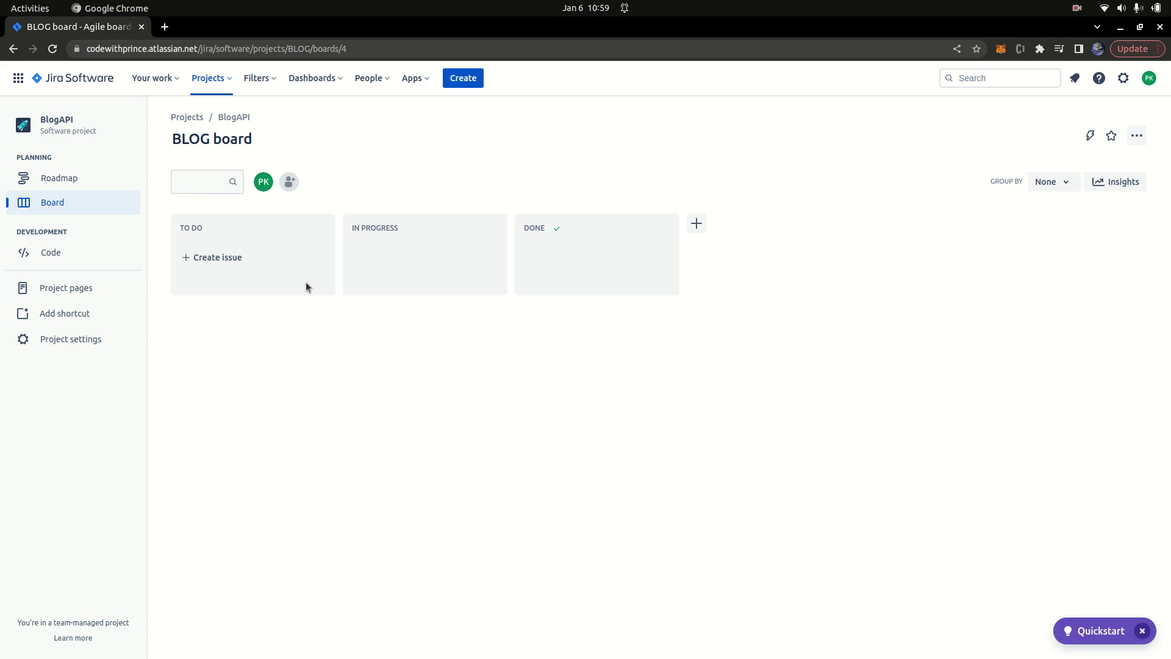
Step: Create the 'User registration' issue BLOG-1 in To Do and begin editing its description
click(220, 257)
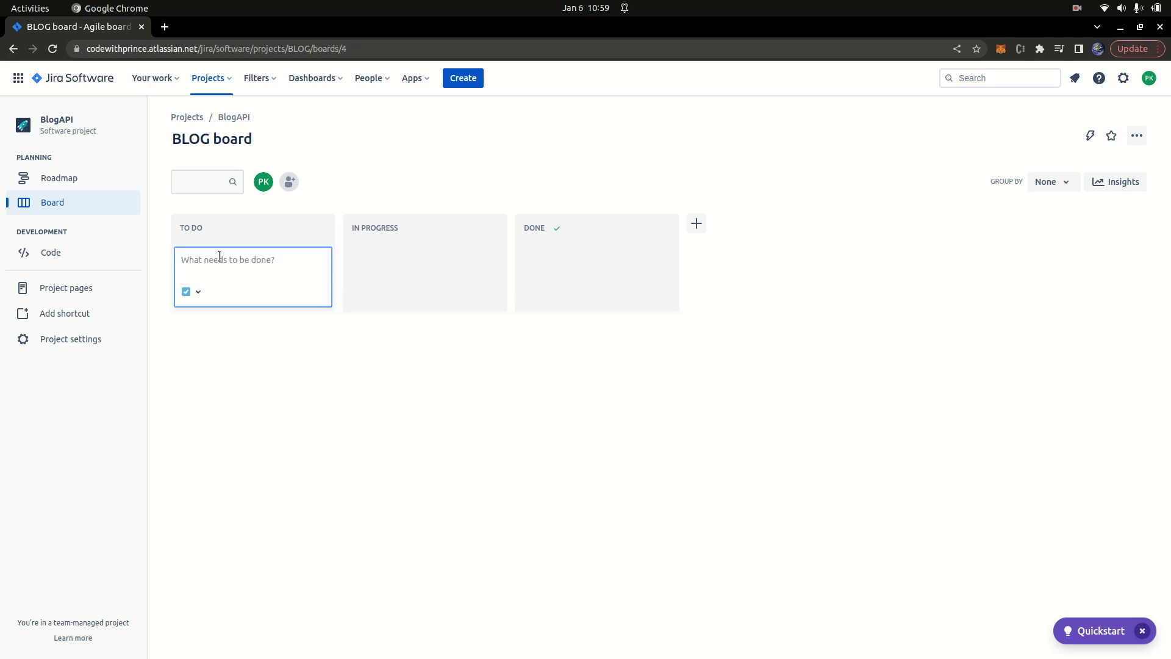
text(User registration)
key(Return)
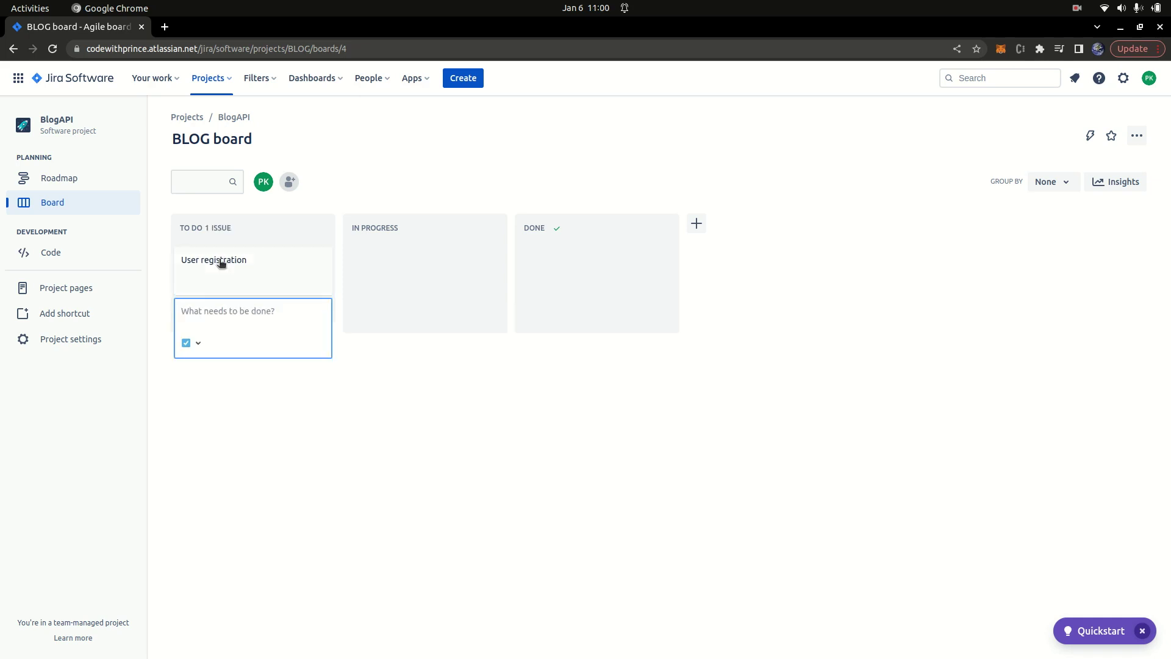
click(183, 280)
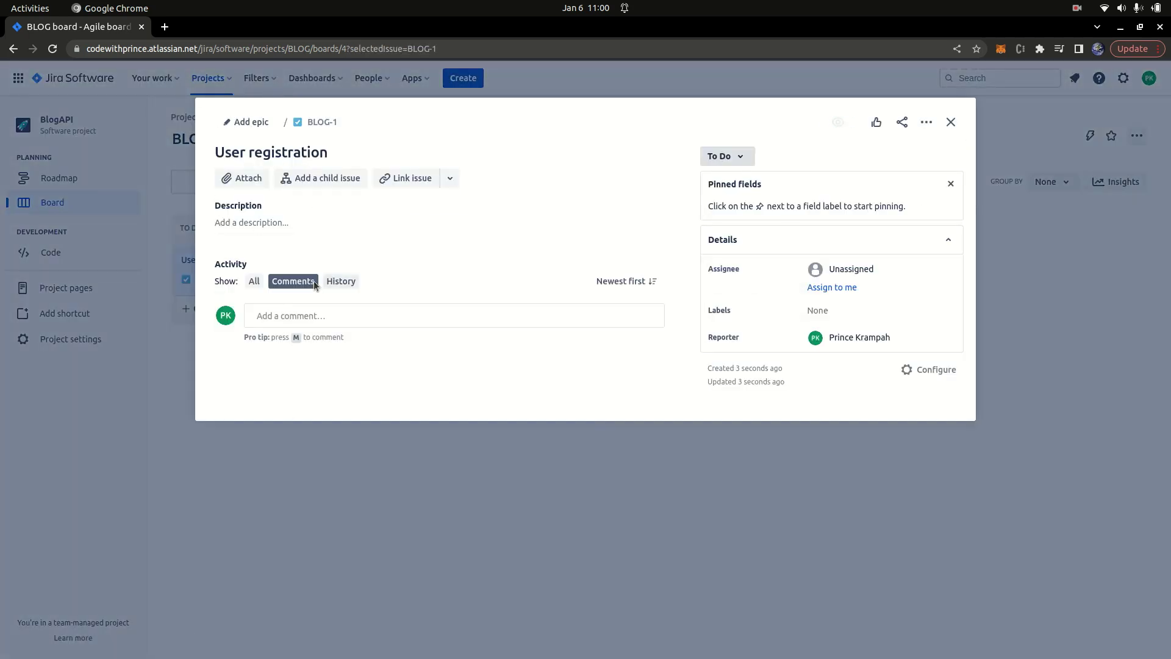
click(244, 225)
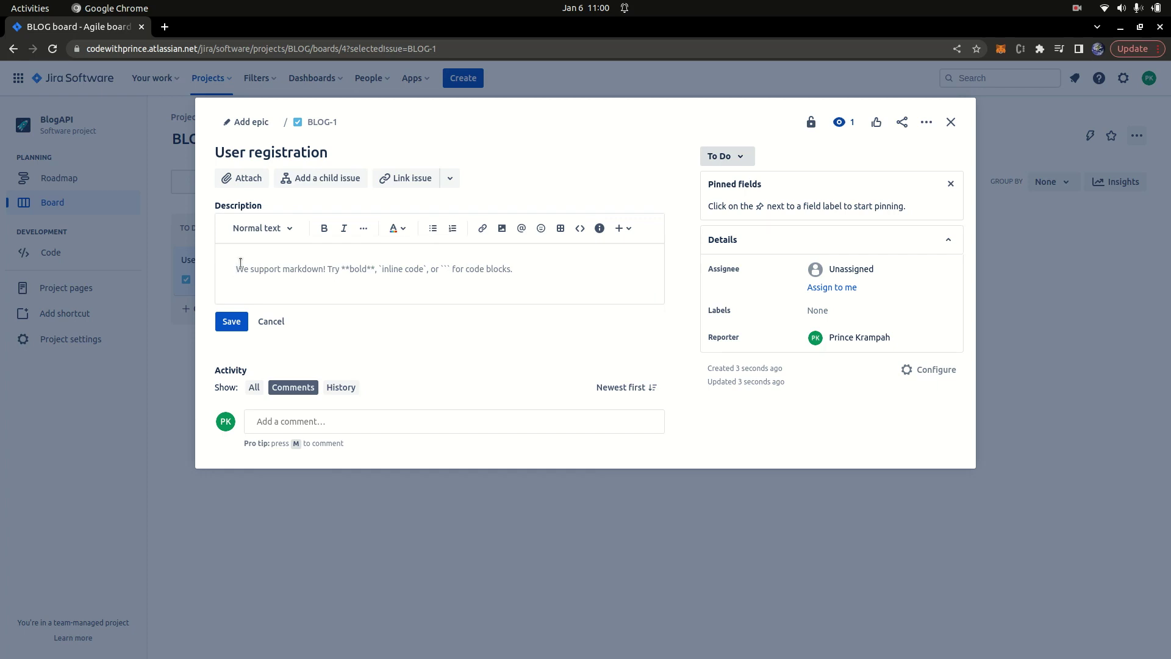
Step: Describe a user registration system where users register with email, password and username
text(Create auser)
key(BackSpace)
key(BackSpace)
key(BackSpace)
key(BackSpace)
text(s)
key(BackSpace)
text(user registration system where)
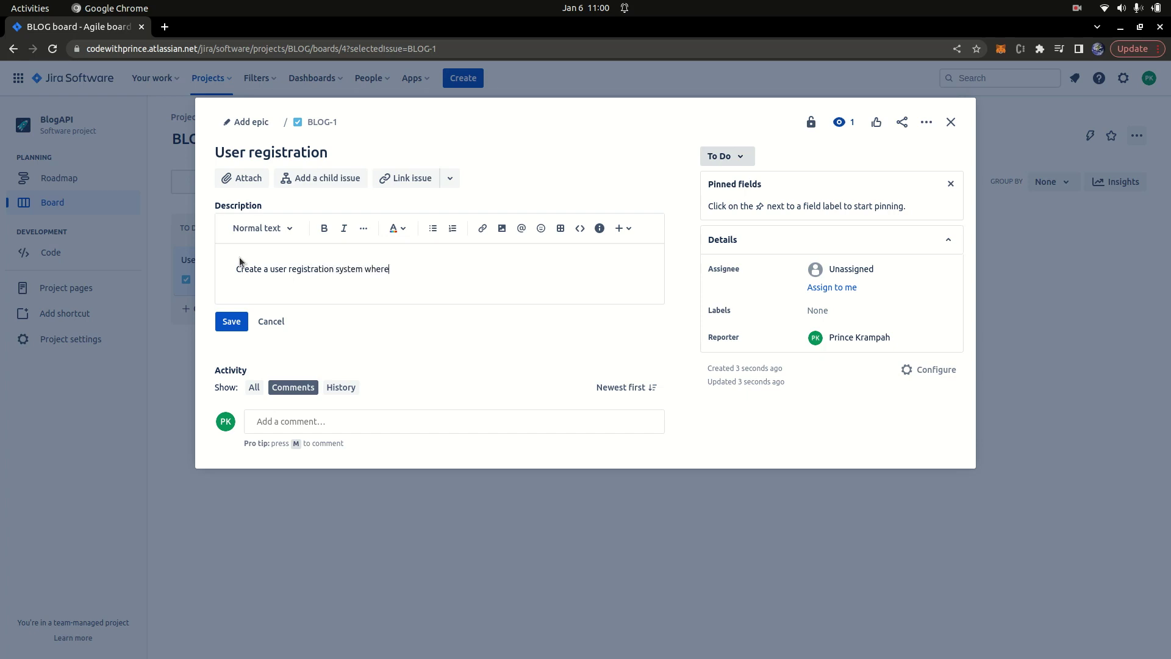
text( su)
text( user)
text(c)
key(BackSpace)
text(s can be able to register using email, )
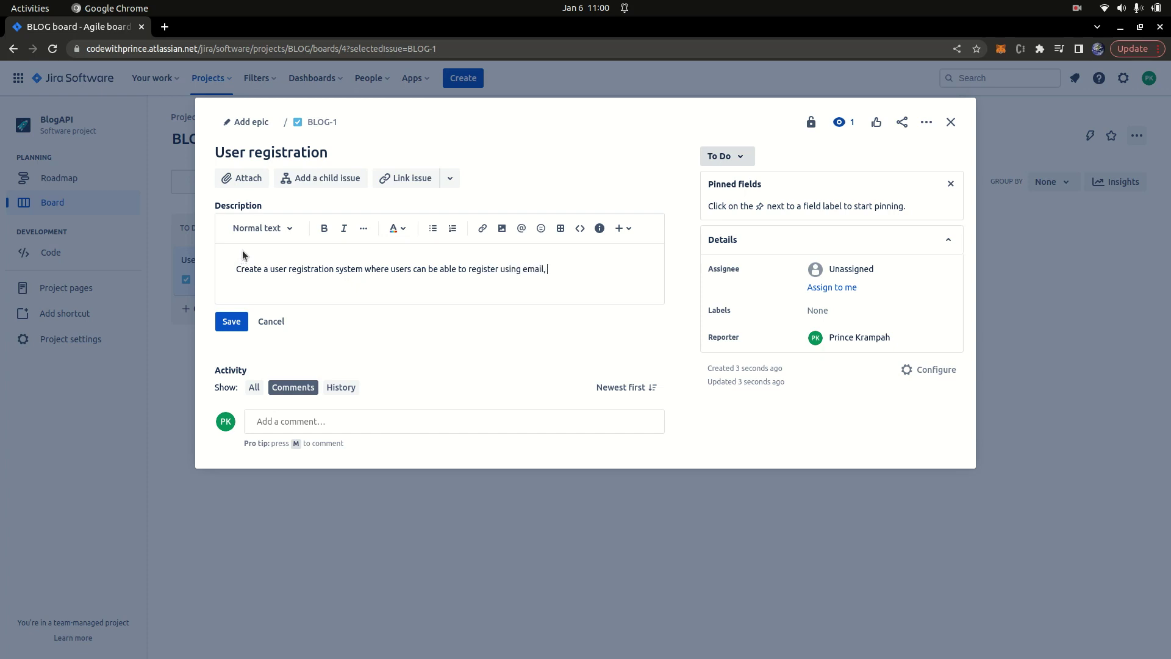
text(password and username.)
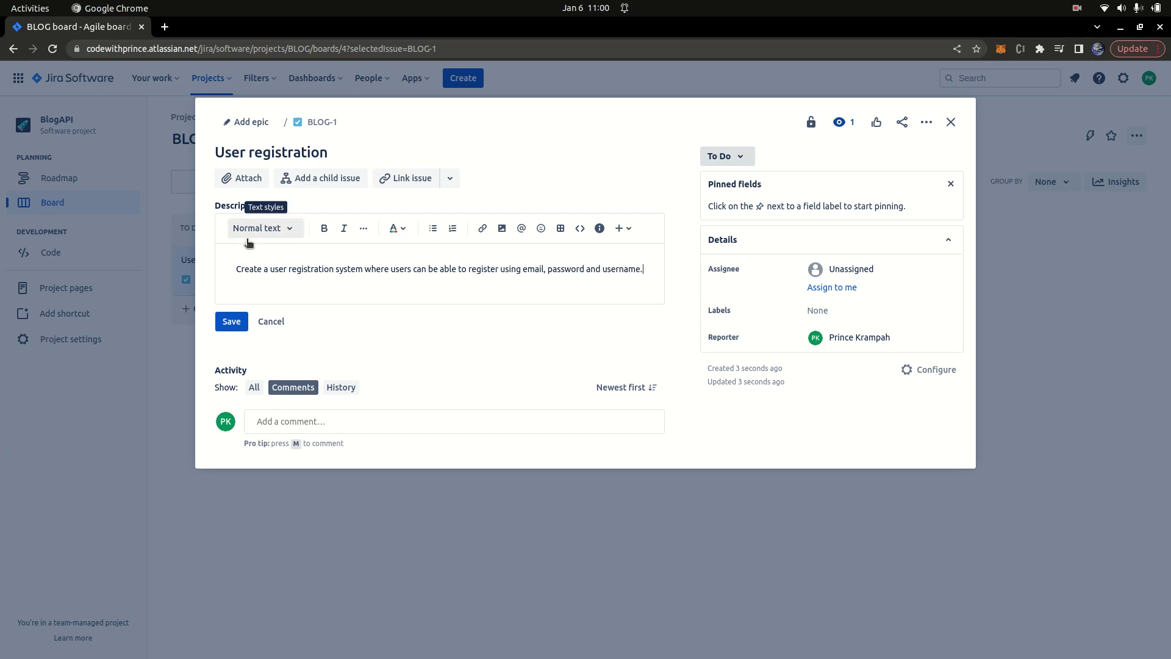
Step: Add that username and email must be unique and MongoDB and FastAPI should be used; save and close
key(Return)
text(Username and emai)
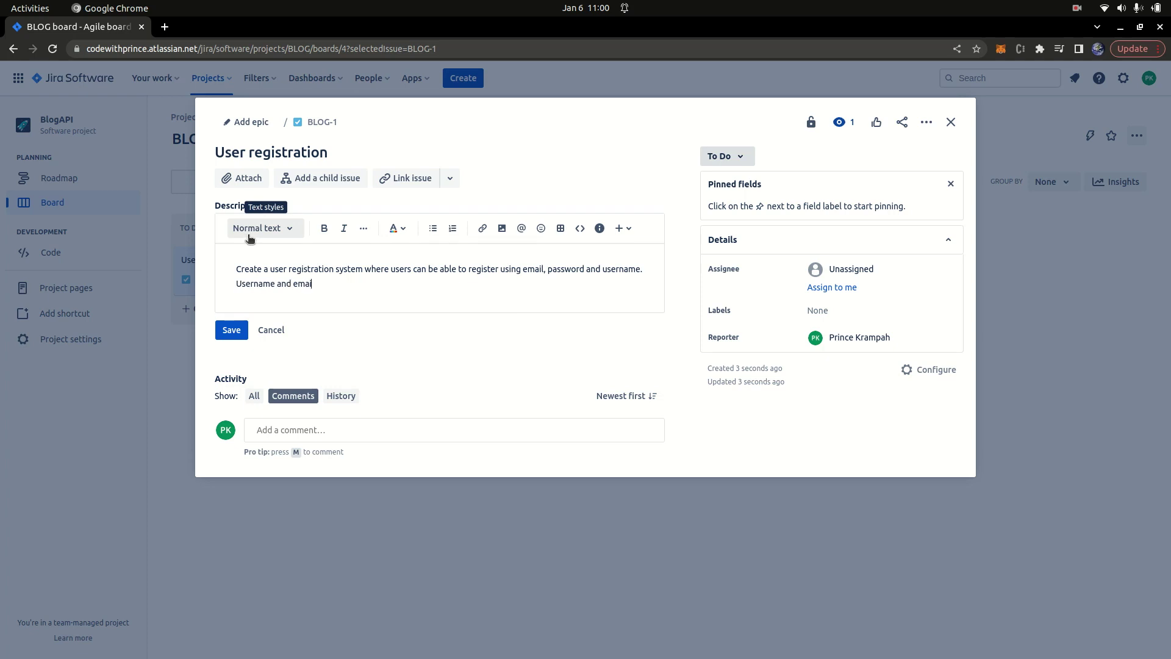
text(l needs to  be unique fore each user.)
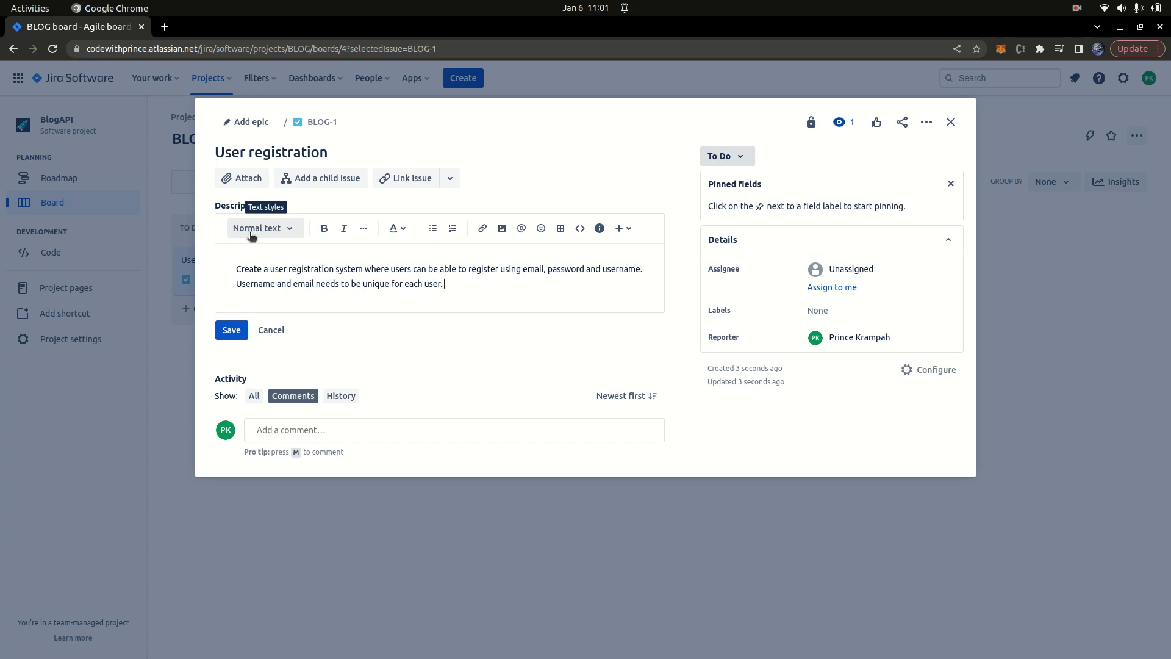
text(MongoDB and FastAPI can be use)
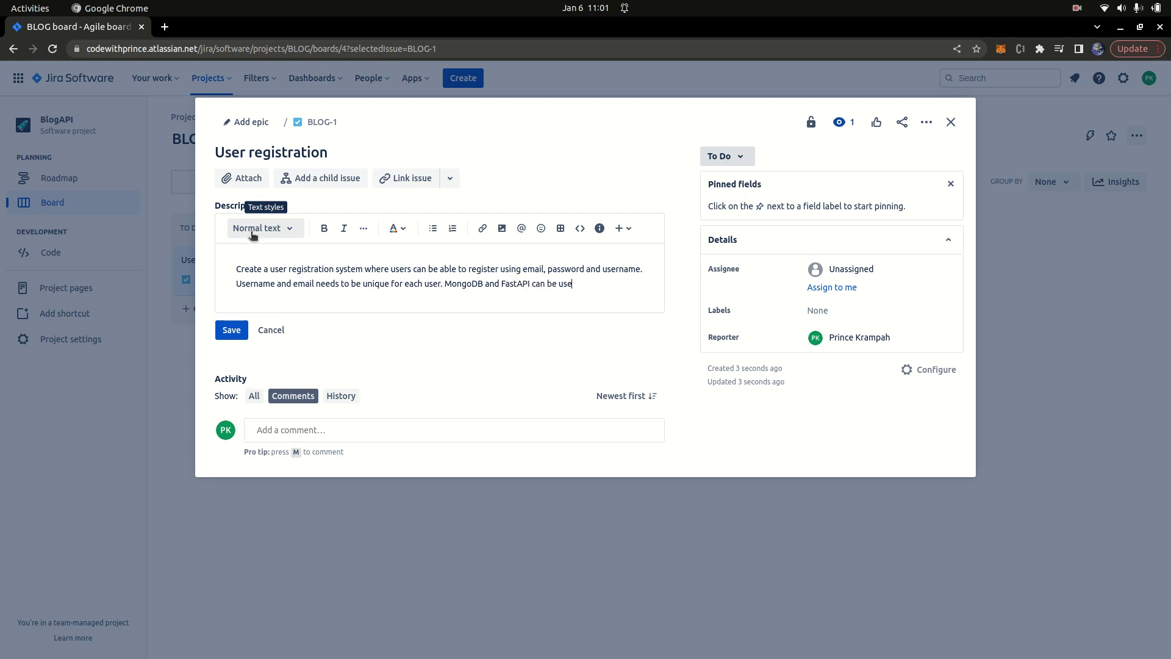
key(BackSpace)
key(BackSpace)
key(BackSpace)
key(BackSpace)
key(BackSpace)
key(BackSpace)
key(BackSpace)
key(BackSpace)
key(BackSpace)
key(BackSpace)
key(BackSpace)
text(should be used.)
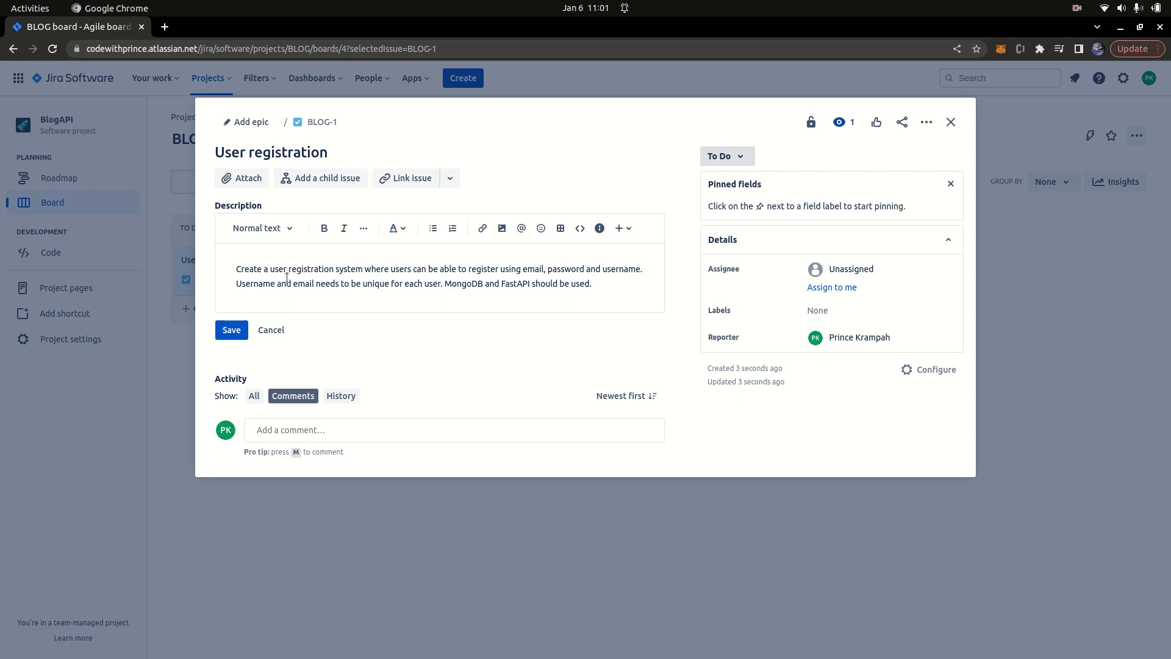
click(234, 331)
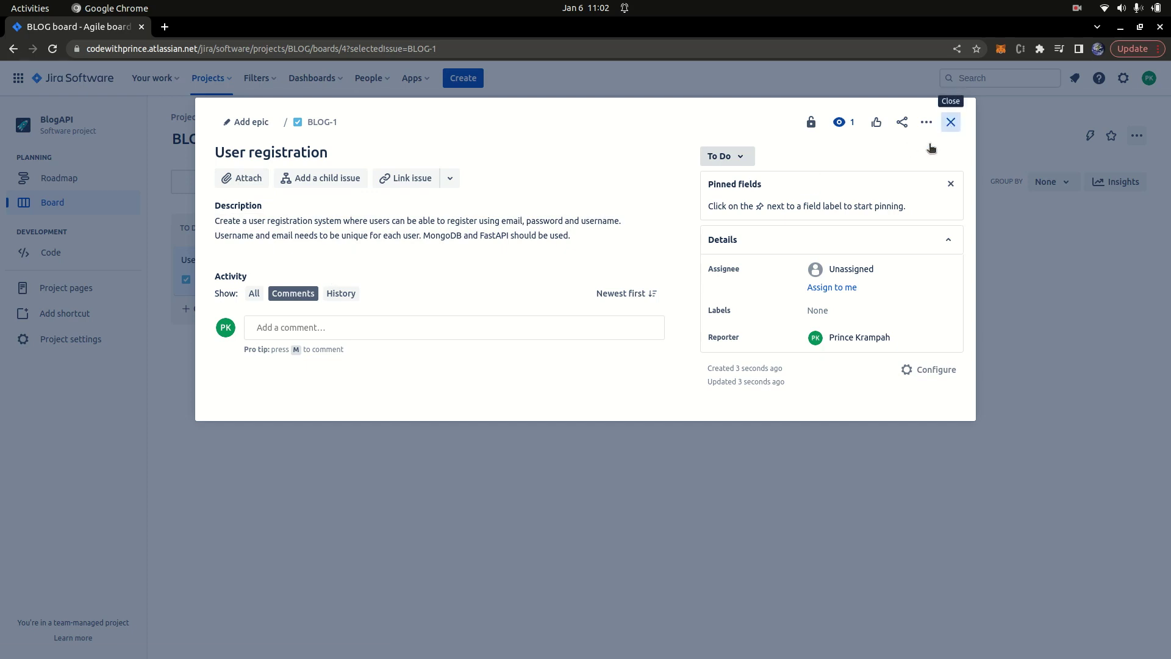
click(951, 122)
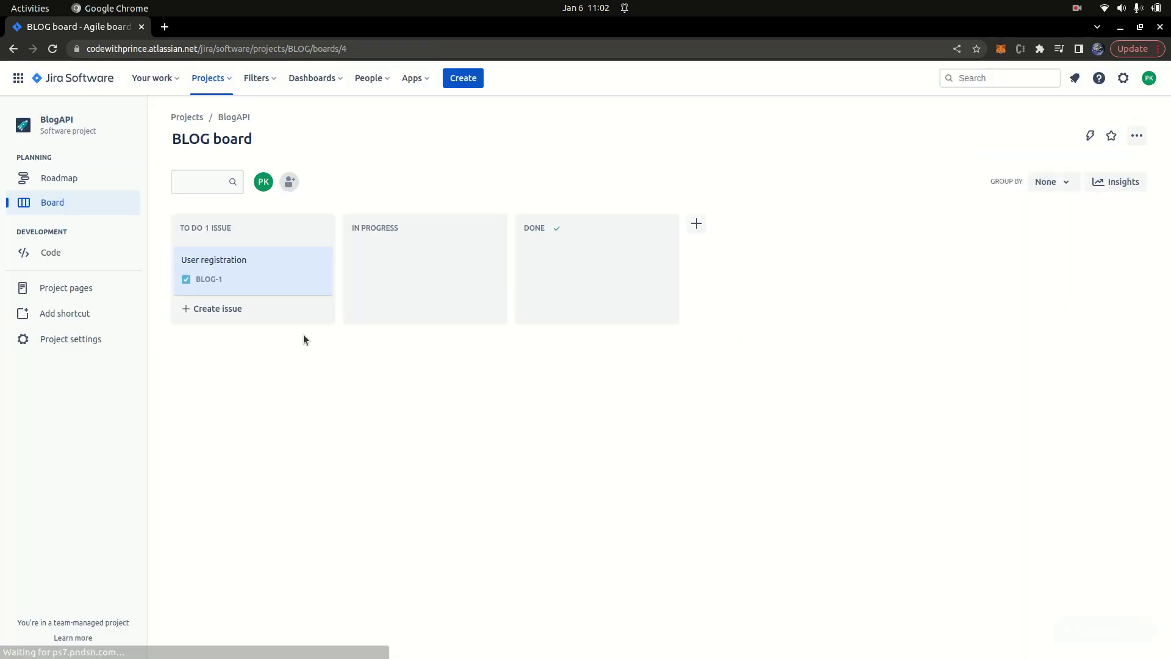
Step: Create the 'User login' issue BLOG-2 in To Do and open its details
click(226, 309)
text(User login)
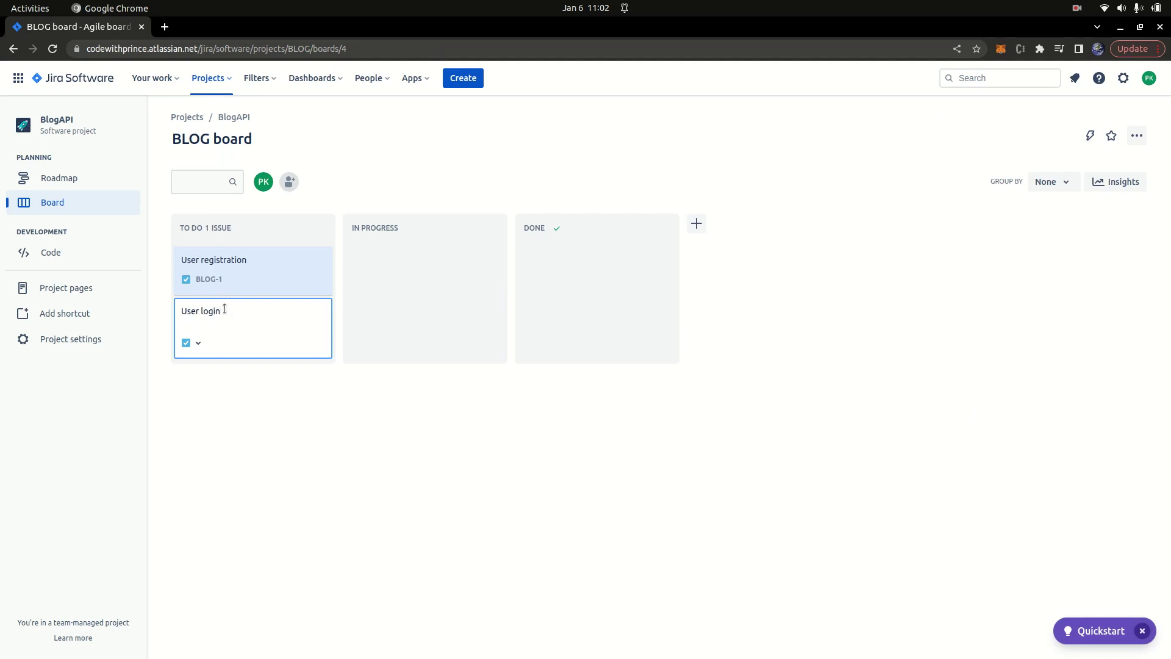
key(Return)
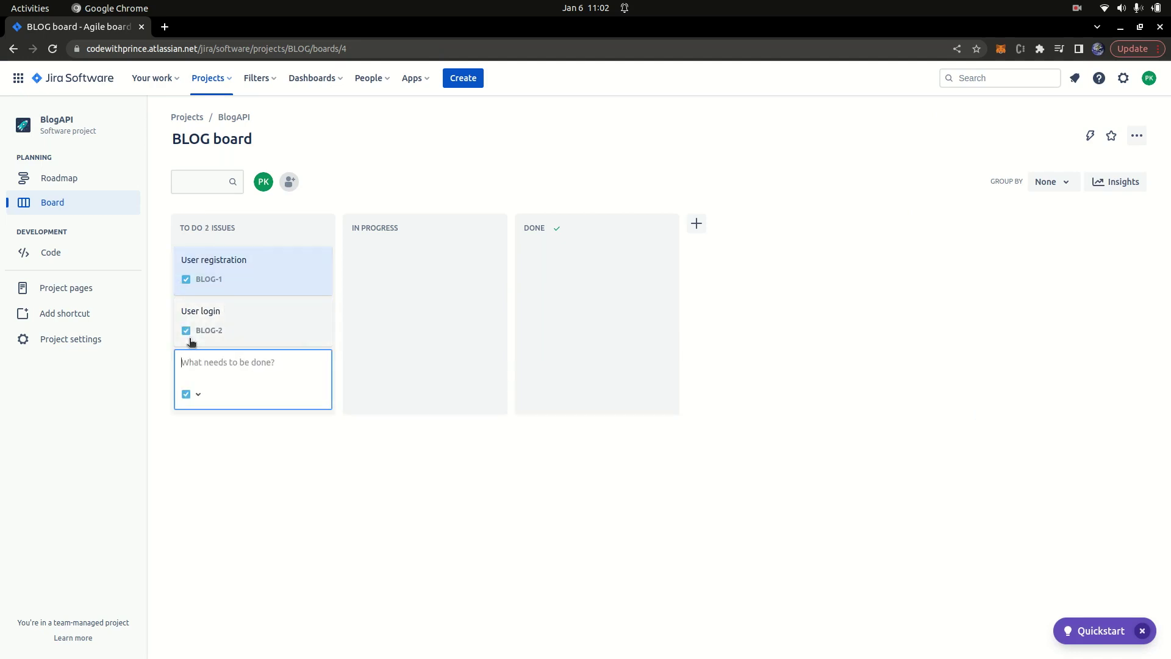
click(191, 332)
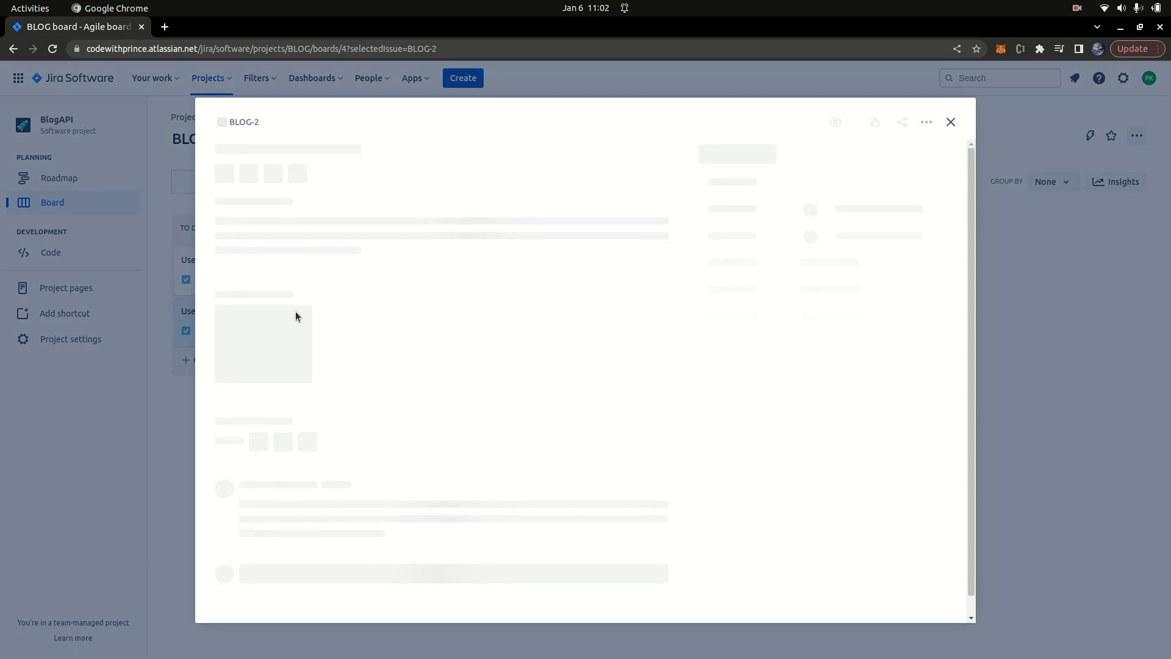
Step: Save the description 'User can should use email and password to login.'
click(267, 227)
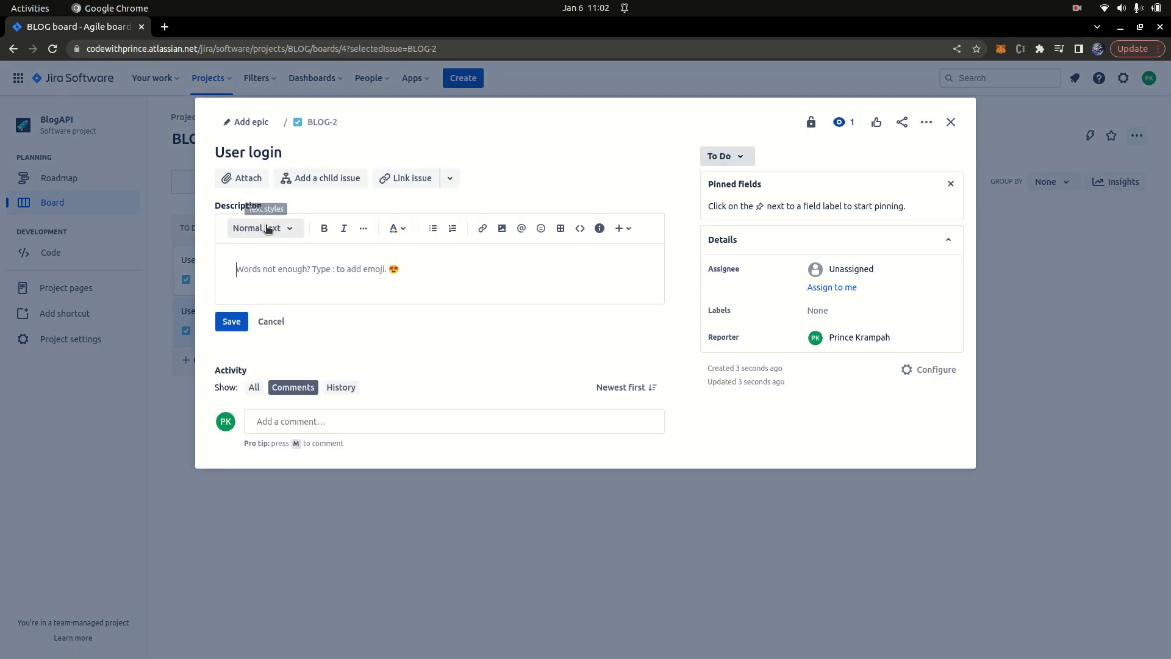
text(User can u)
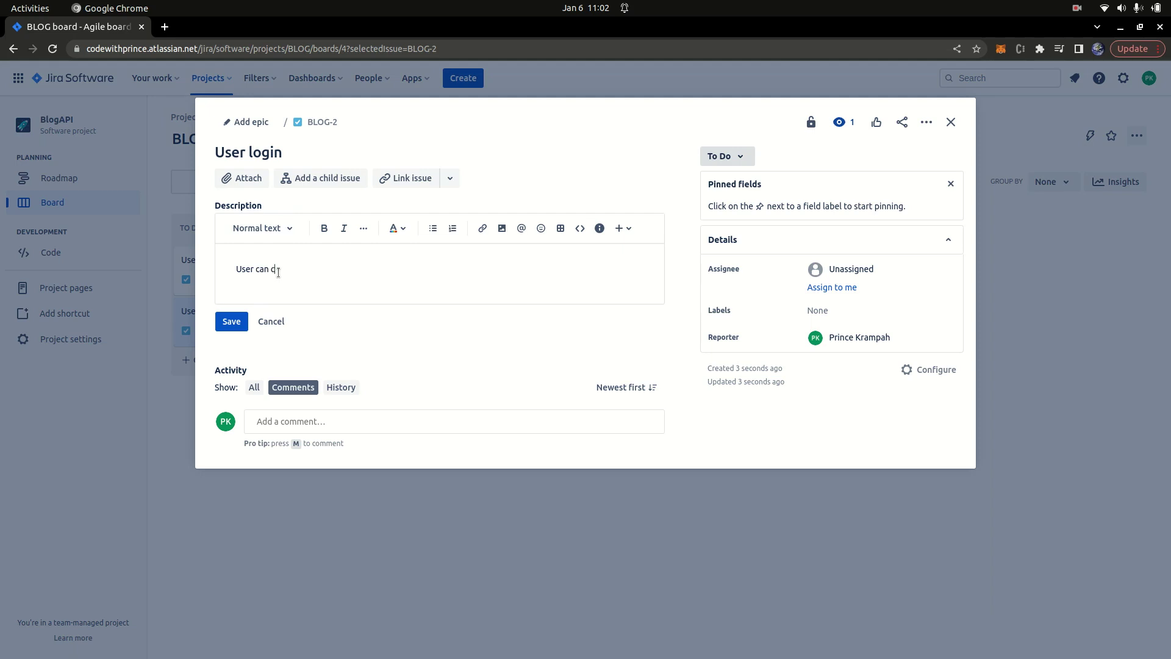
key(BackSpace)
text(m)
key(BackSpace)
text(should use email and password to login.)
click(240, 320)
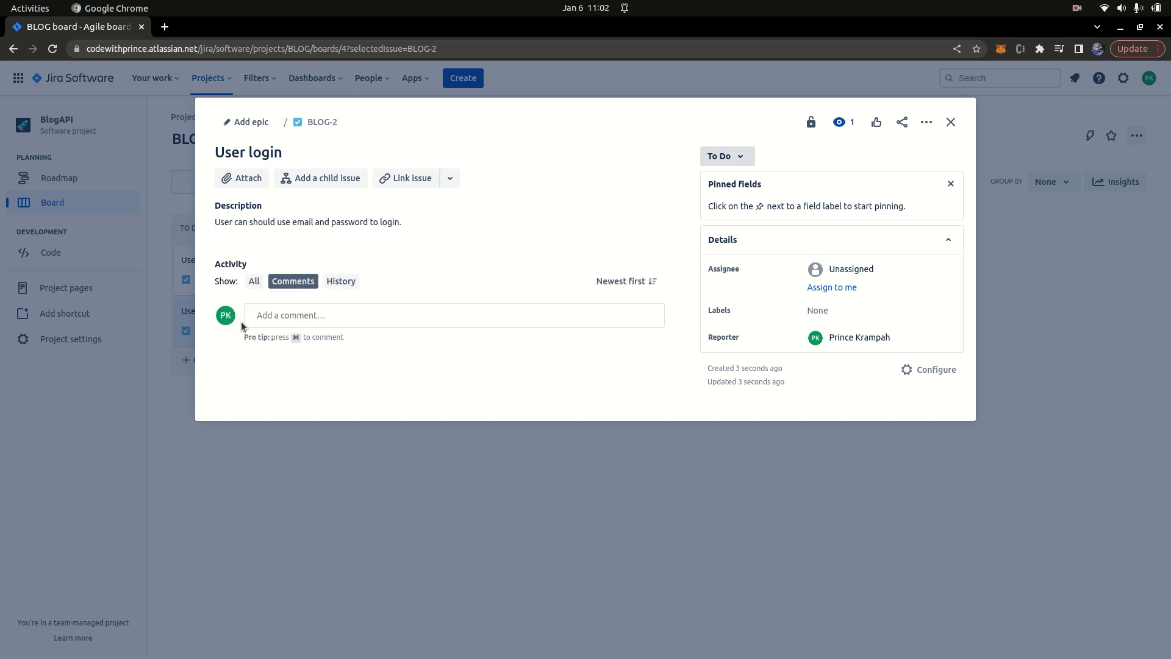
Step: Close BLOG-2, add 'CRUD for blog post' as BLOG-3 in To Do, and open it
click(950, 123)
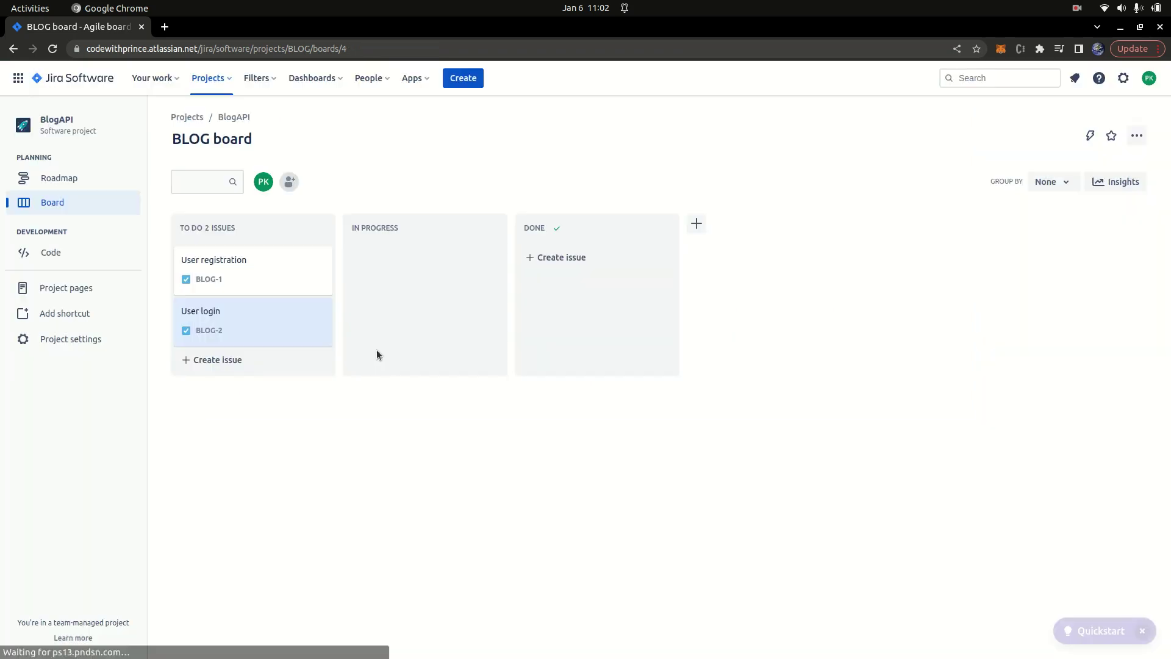
click(256, 360)
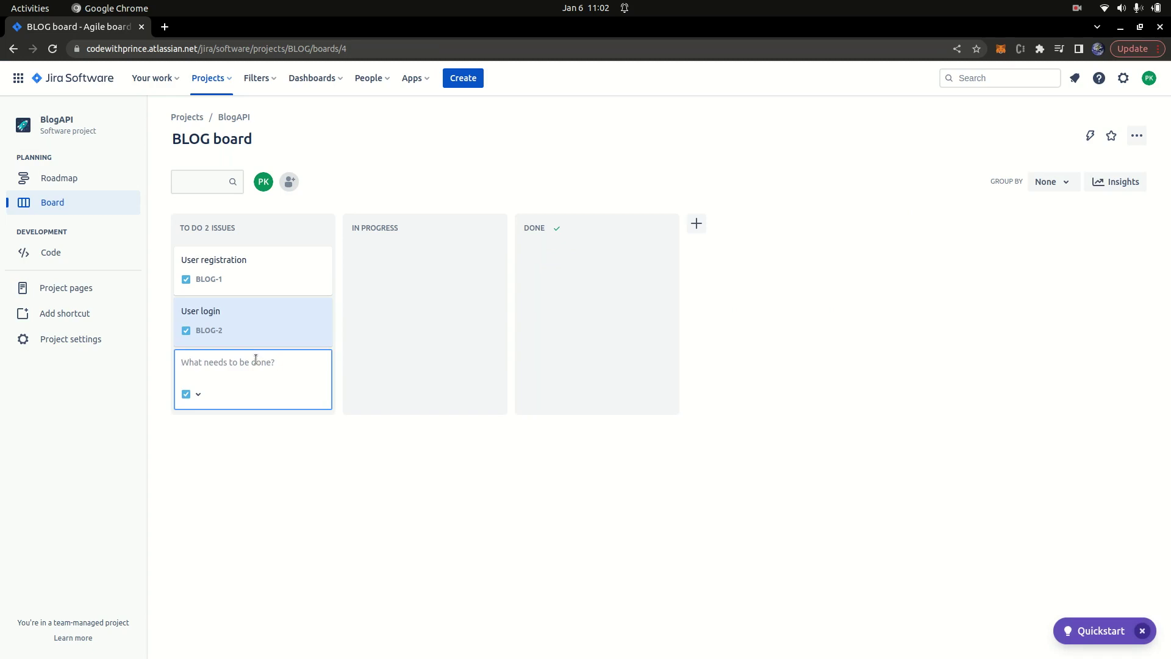
text(CRUD forblog pots)
key(BackSpace)
key(BackSpace)
text(st)
key(Return)
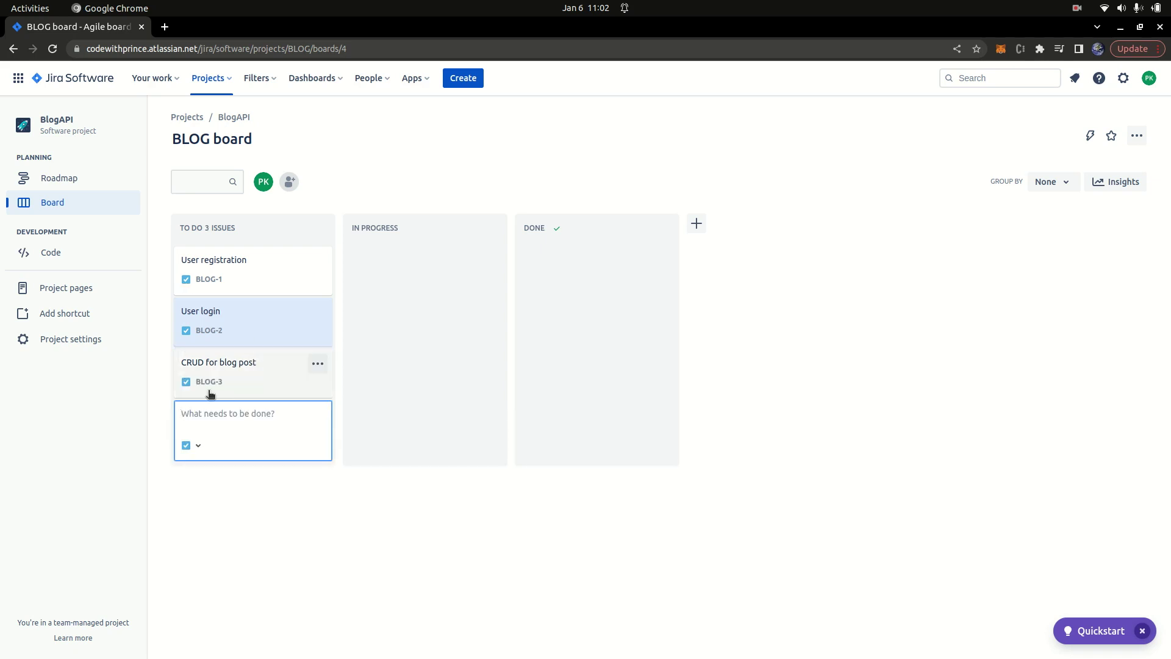
click(207, 384)
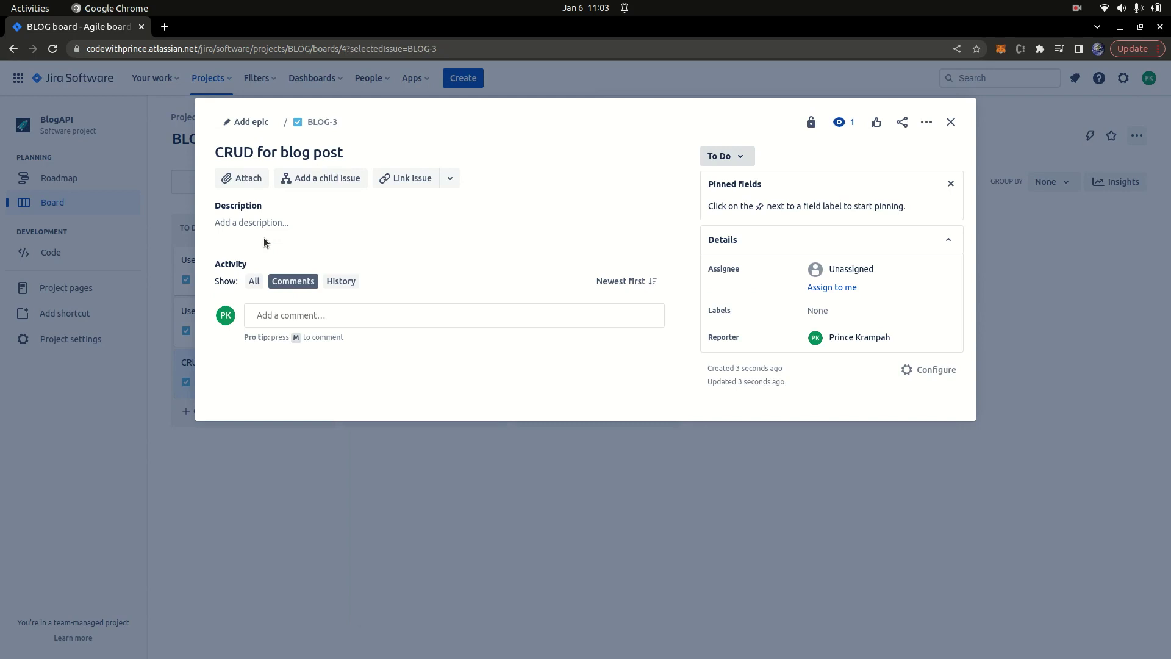
Step: Describe that users should be able to create, update, delete and retrieve blog posts
click(274, 224)
text(Userc)
key(BackSpace)
text(s shoudl)
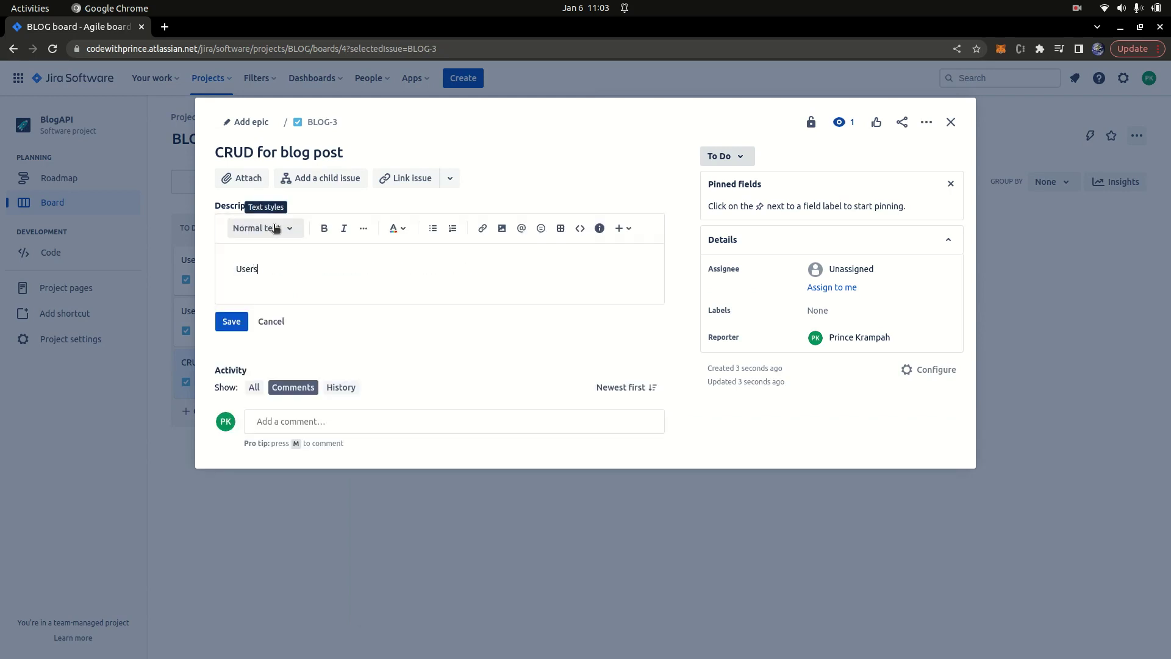
key(BackSpace)
key(BackSpace)
text(ld be able to )
text(create, upda)
text(te )
text( delete)
text( and re)
text(triv)
text(eve)
text( blog posts)
text(.)
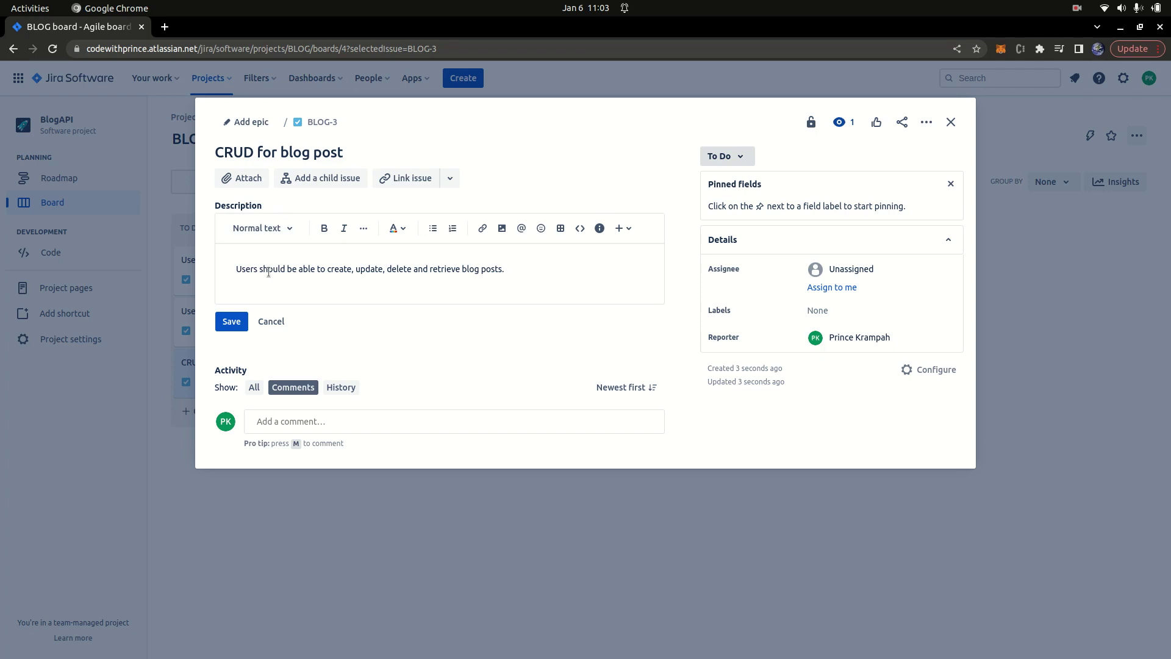
Step: Add that a user can only delete and update blogs they created
text(I)
key(BackSpace)
text(A)
text(user can ab)
key(BackSpace)
key(BackSpace)
text(only be able to delete and update blog that e)
key(BackSpace)
text(they creat)
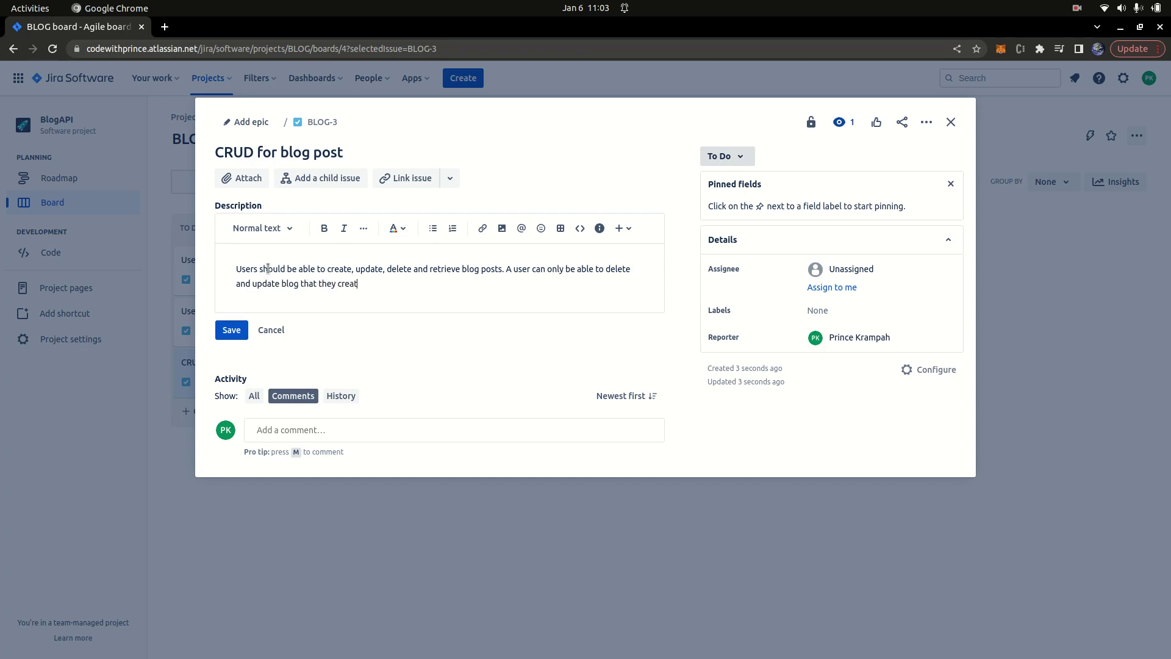
text(ed.)
Step: Add 'Login required to create, update and delete blog content.', then save and close BLOG-3
text(Login required to create, updat)
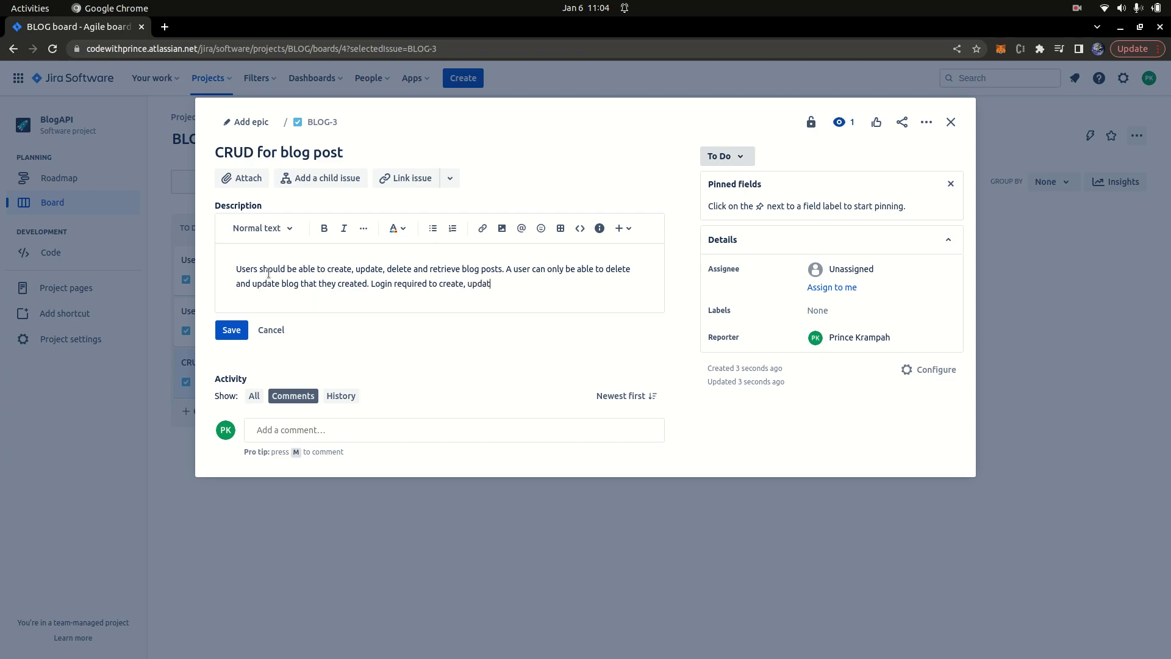
text(e and delete p)
key(BackSpace)
text(blog content.)
click(240, 330)
click(950, 122)
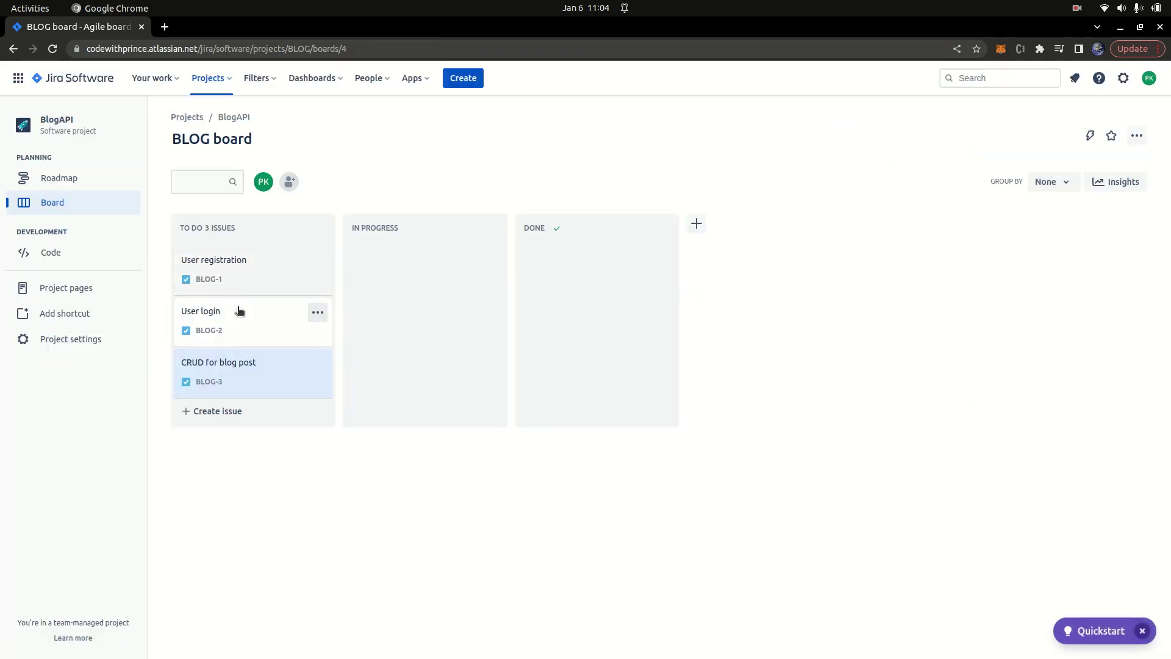
click(290, 182)
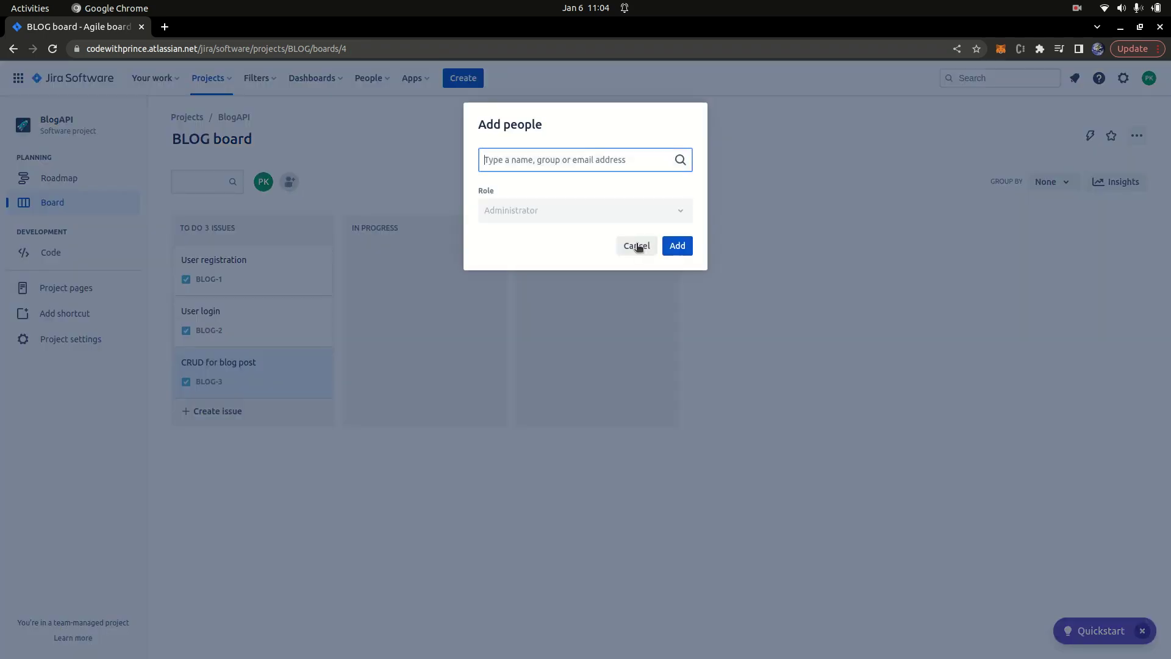
click(637, 245)
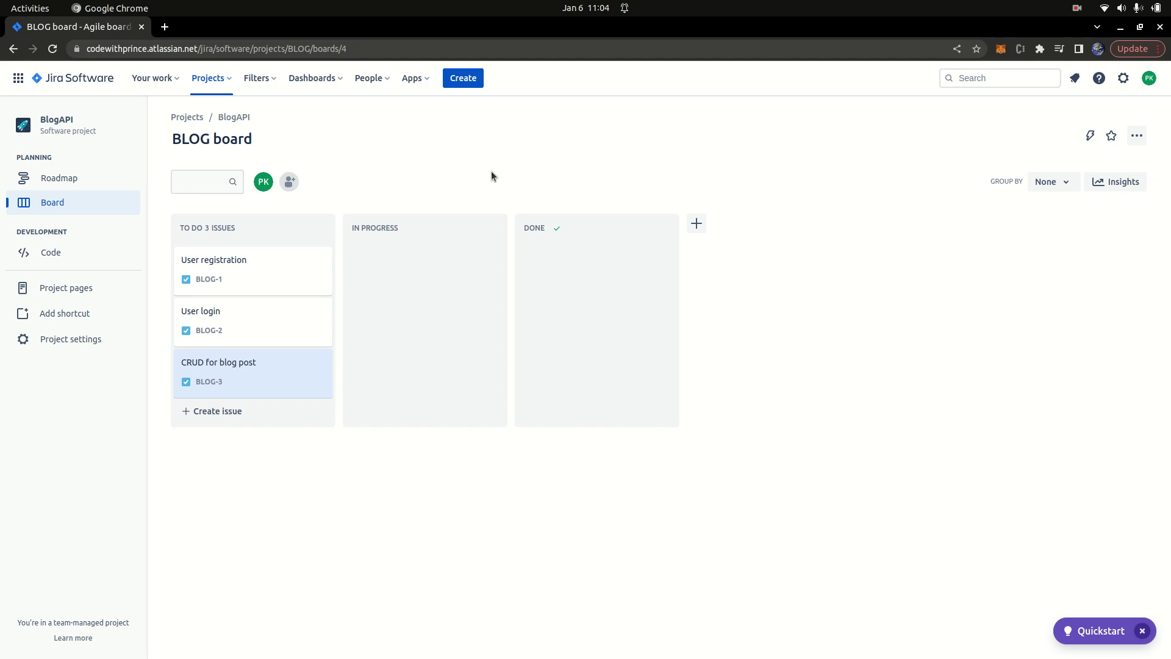
Step: Add a new Test column and place it between IN PROGRESS and DONE
click(697, 224)
text(Test)
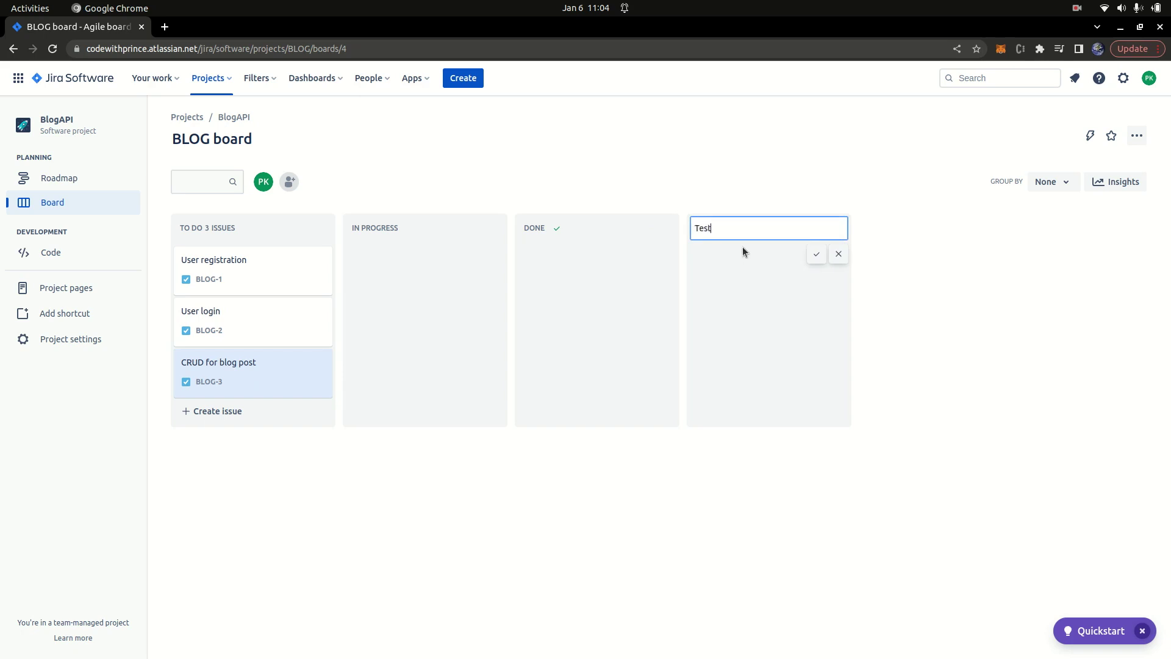
key(Return)
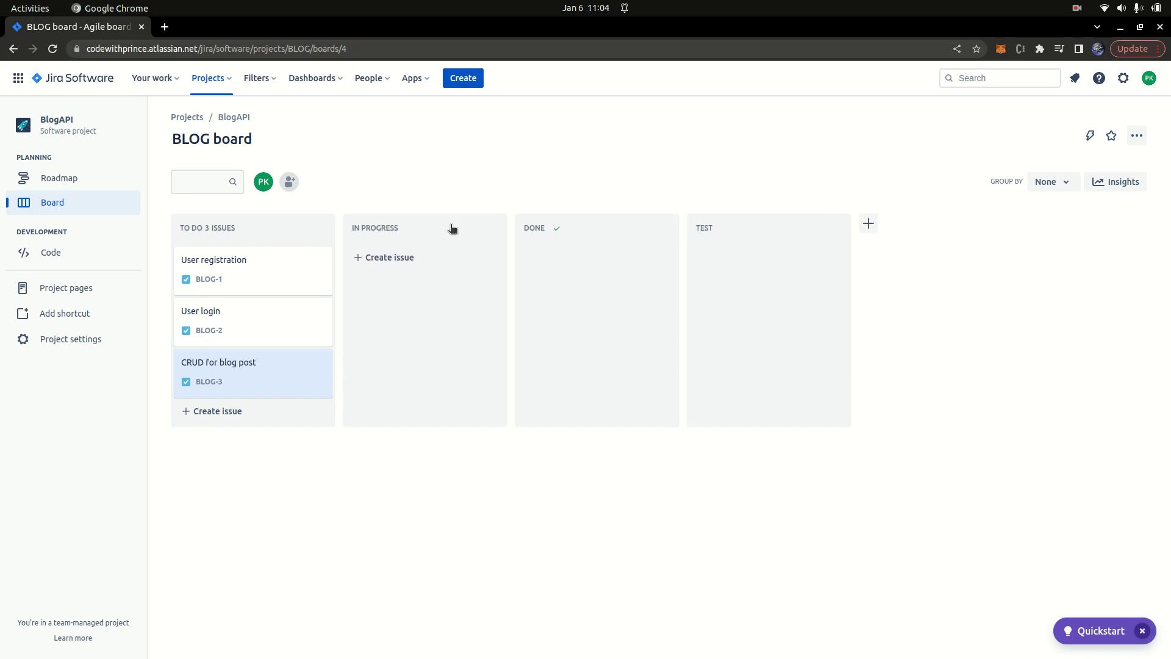
drag(736, 221, 447, 228)
Step: Rename the IN PROGRESS column to 'Developmnet'
click(393, 228)
click(407, 226)
click(305, 209)
key(Return)
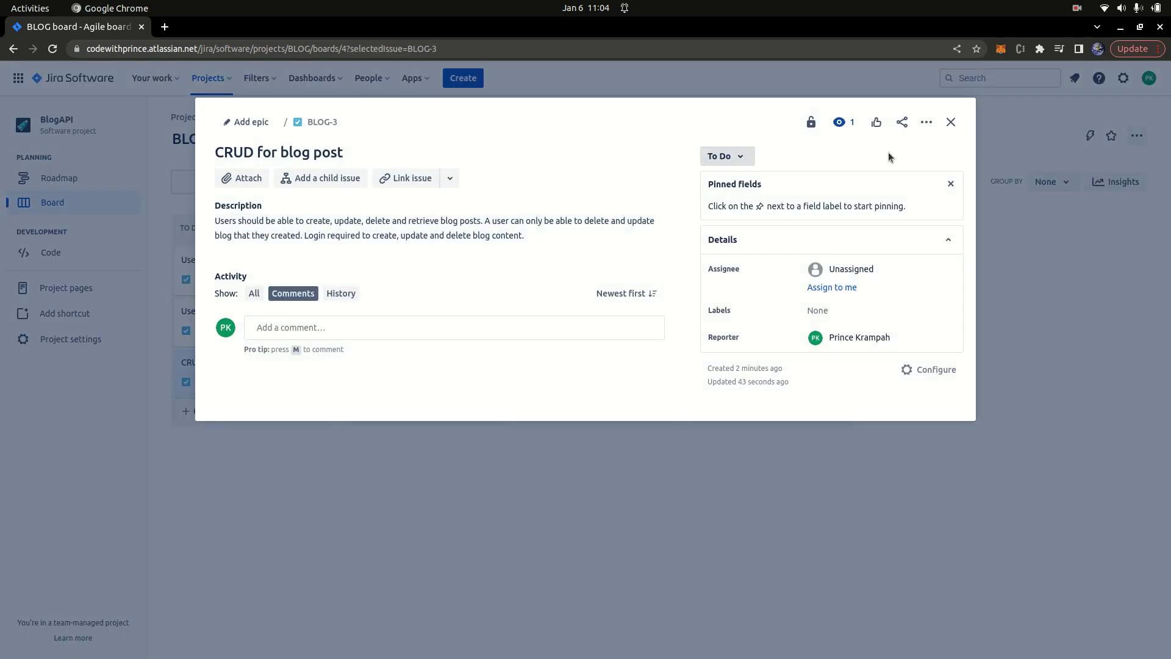
click(951, 122)
click(415, 228)
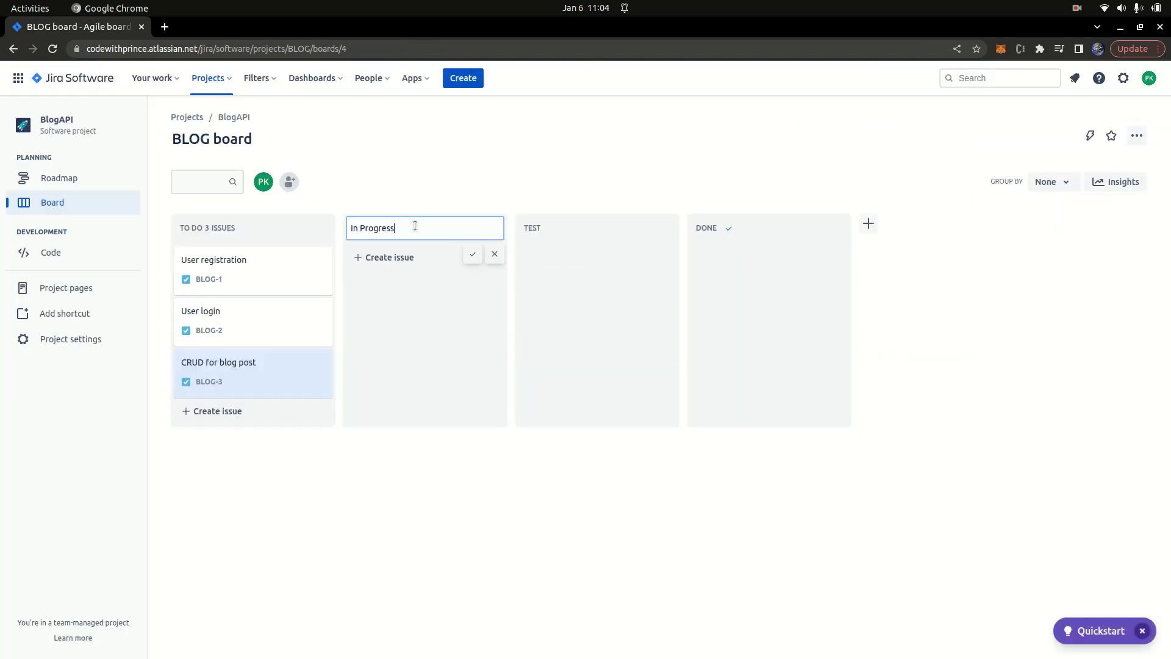
key(BackSpace)
key(BackSpace)
key(BackSpace)
key(BackSpace)
key(BackSpace)
key(BackSpace)
key(BackSpace)
key(BackSpace)
key(BackSpace)
key(BackSpace)
text(de)
key(BackSpace)
key(BackSpace)
text(de)
key(BackSpace)
key(BackSpace)
text(Developmnet)
key(Return)
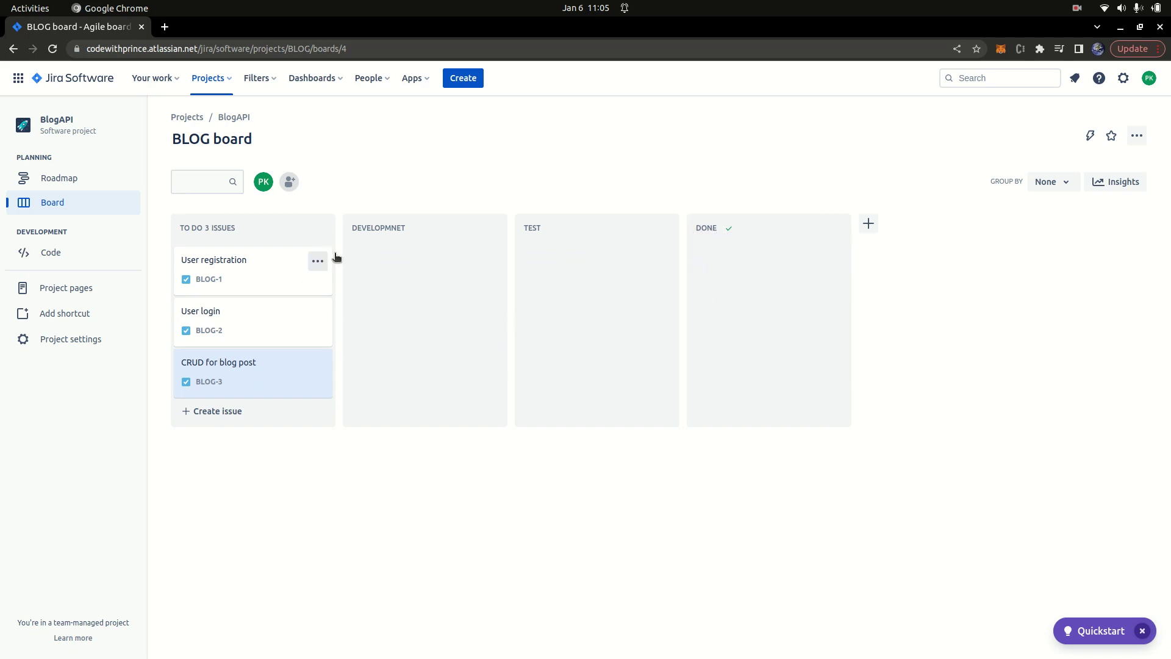
Step: Add an Assign-an-issue rule that auto-assigns the developer on the DEVELOPMNET transition, and save for all issue types
click(1134, 139)
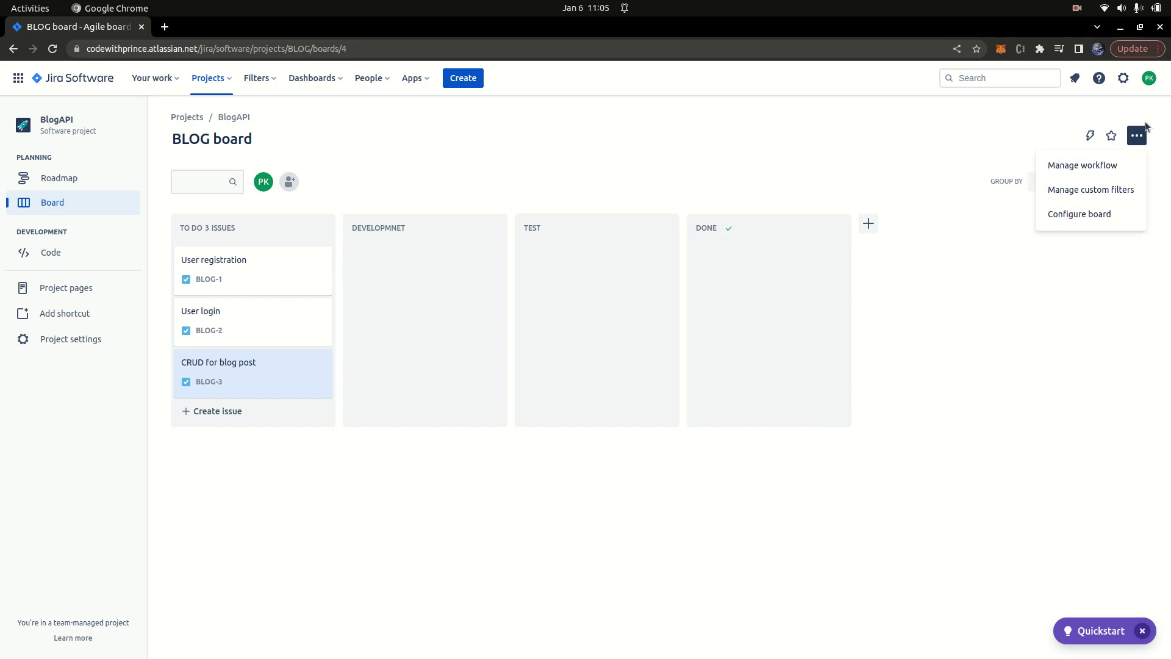
click(1101, 166)
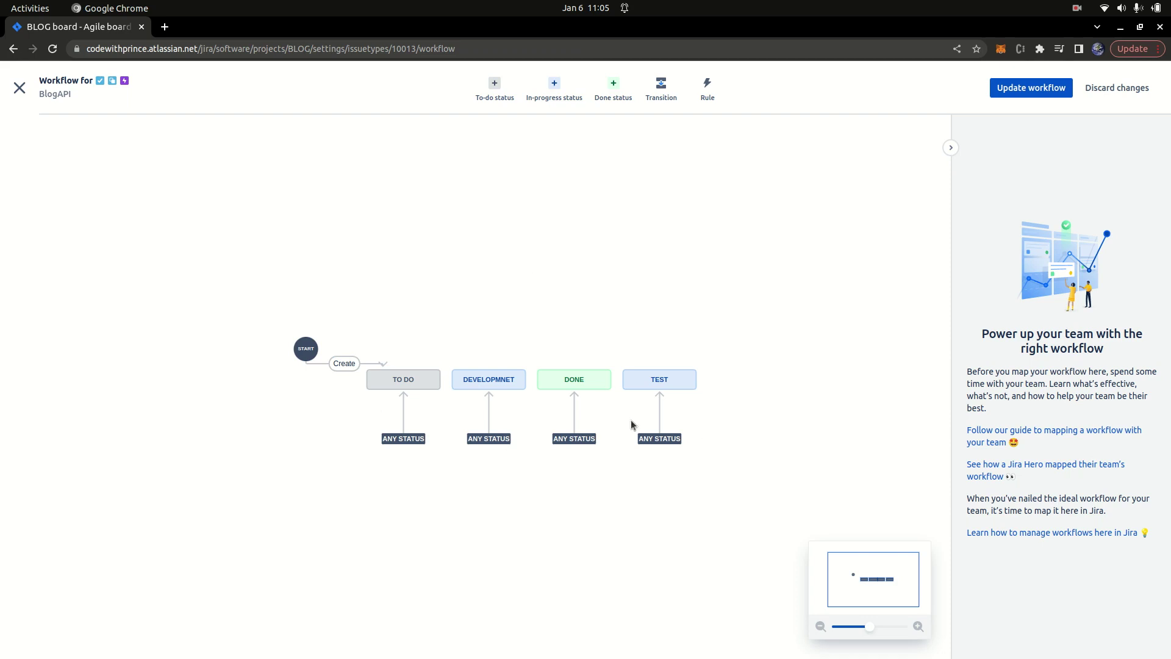
click(704, 98)
click(547, 385)
click(749, 501)
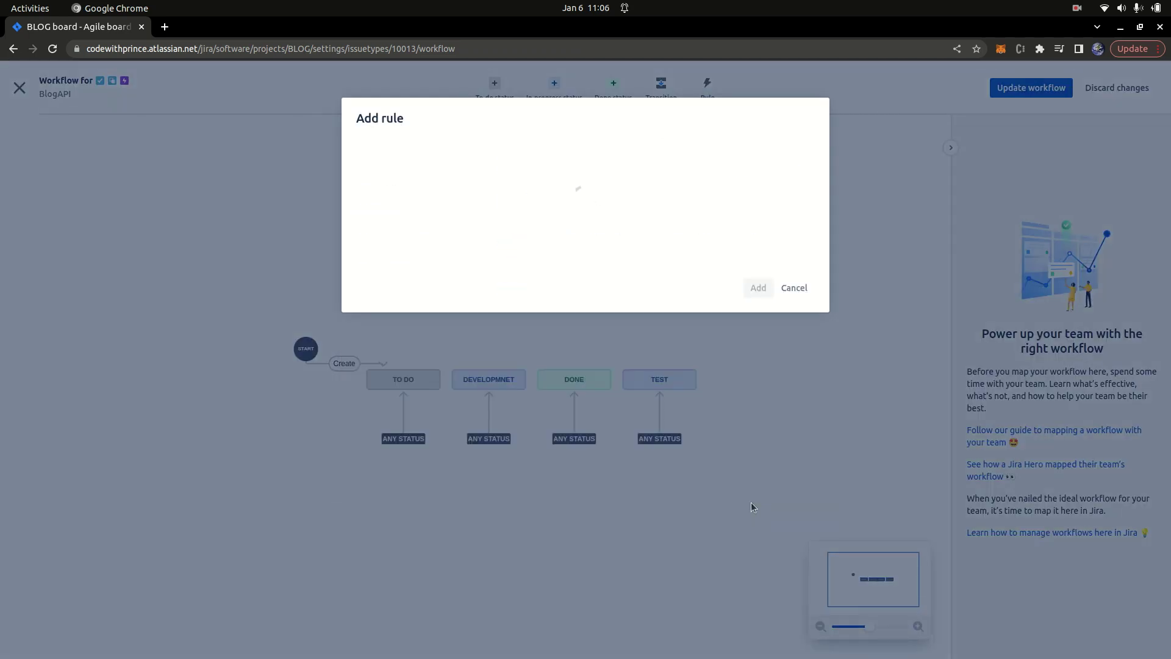
click(527, 216)
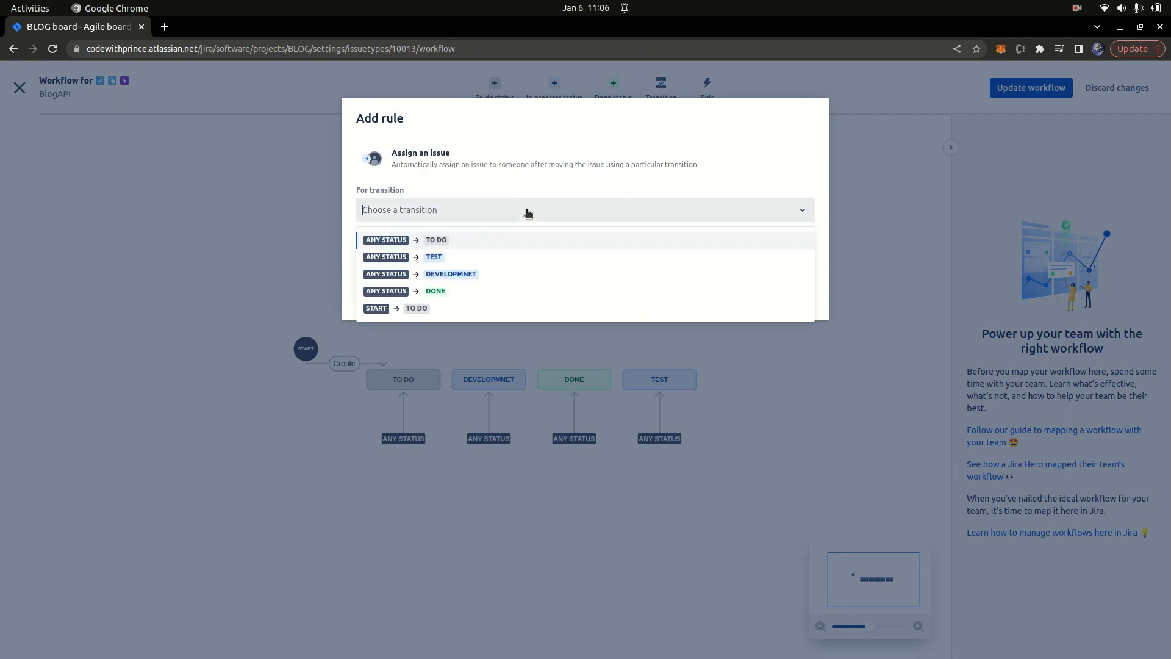
click(459, 275)
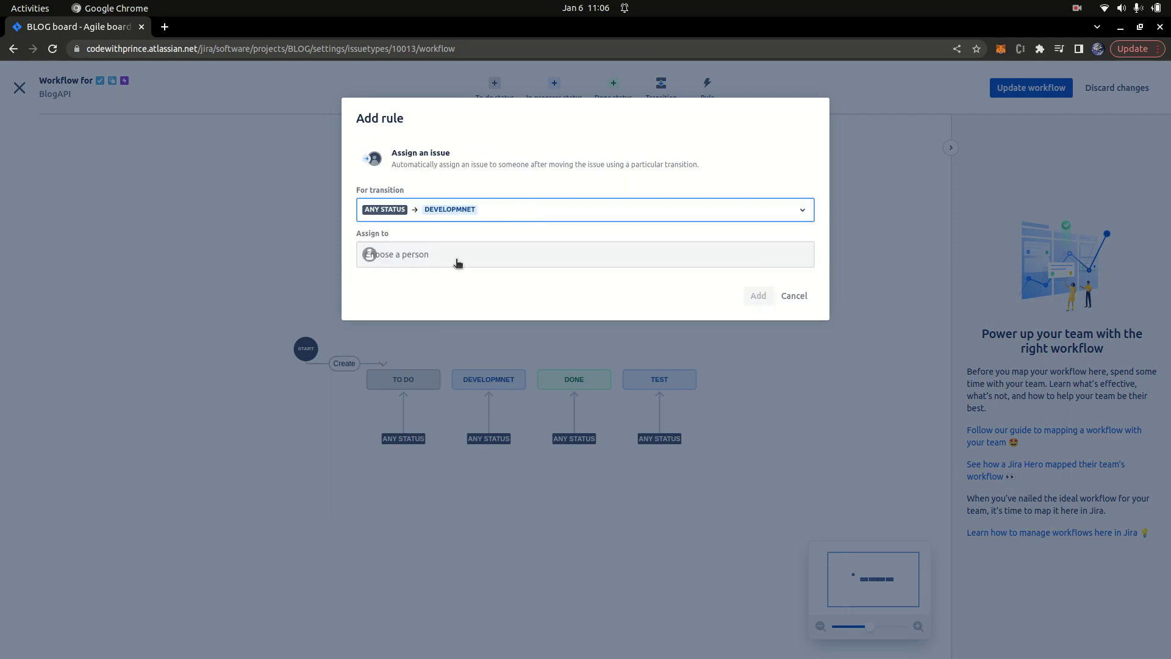
click(454, 254)
click(434, 381)
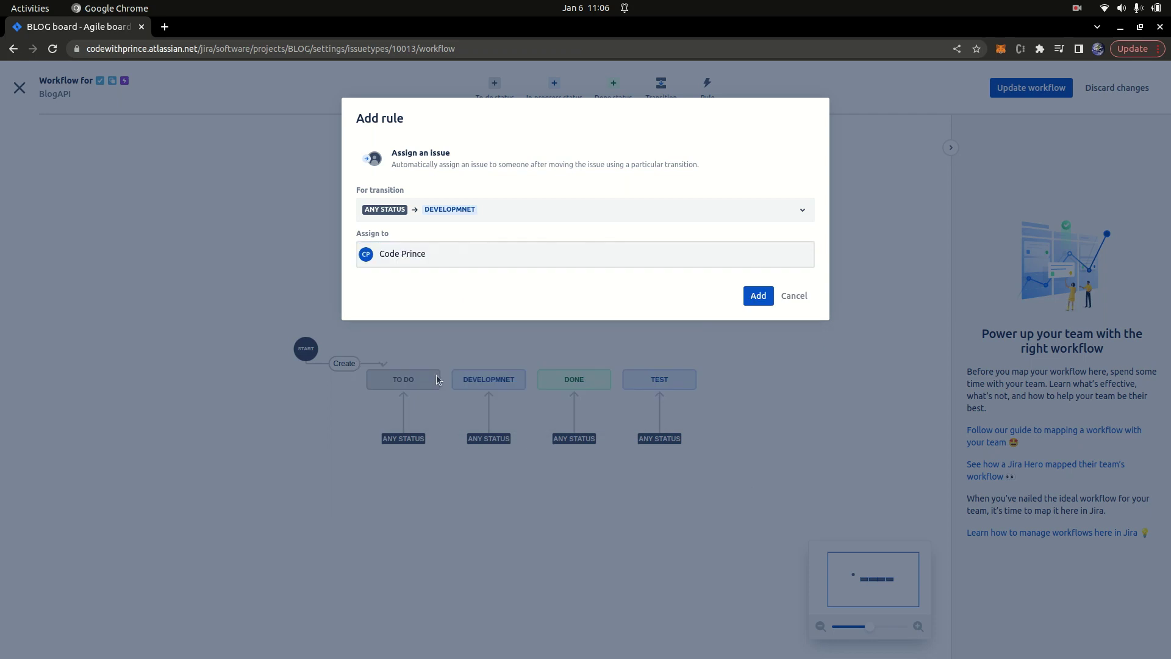
click(759, 297)
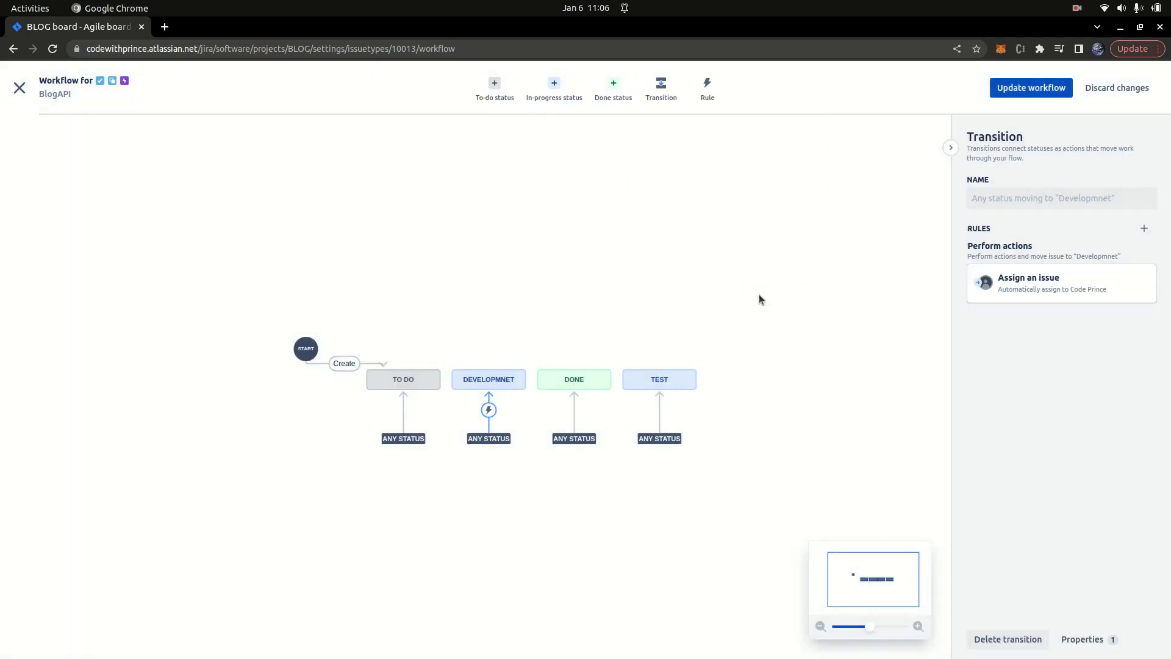
click(1030, 87)
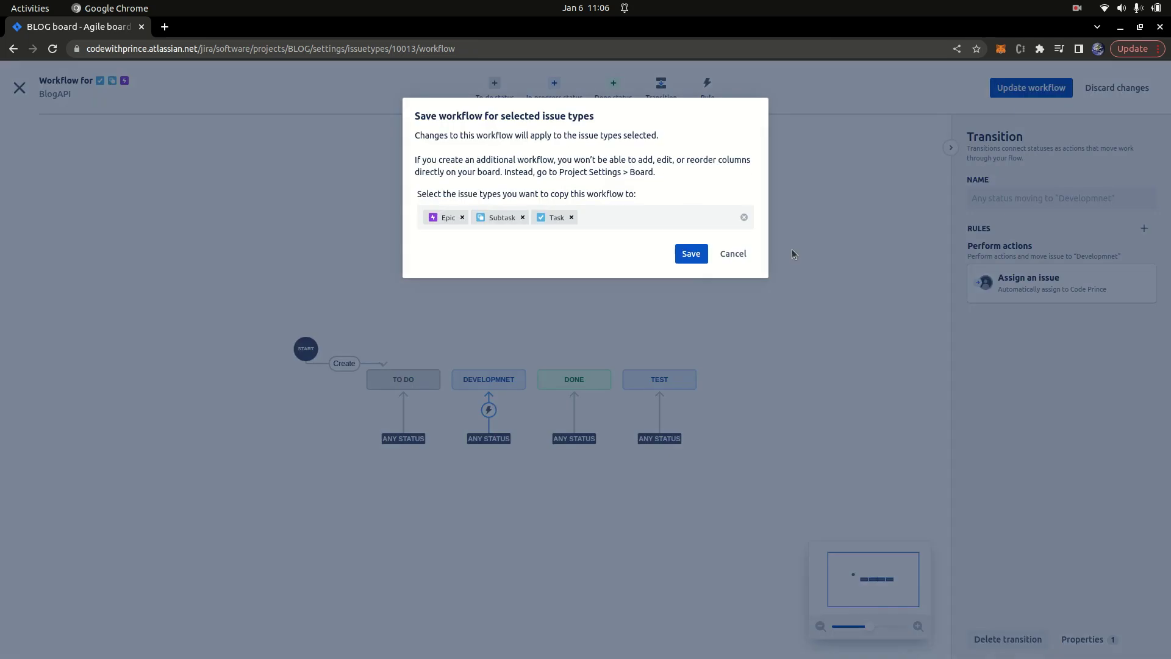
click(692, 254)
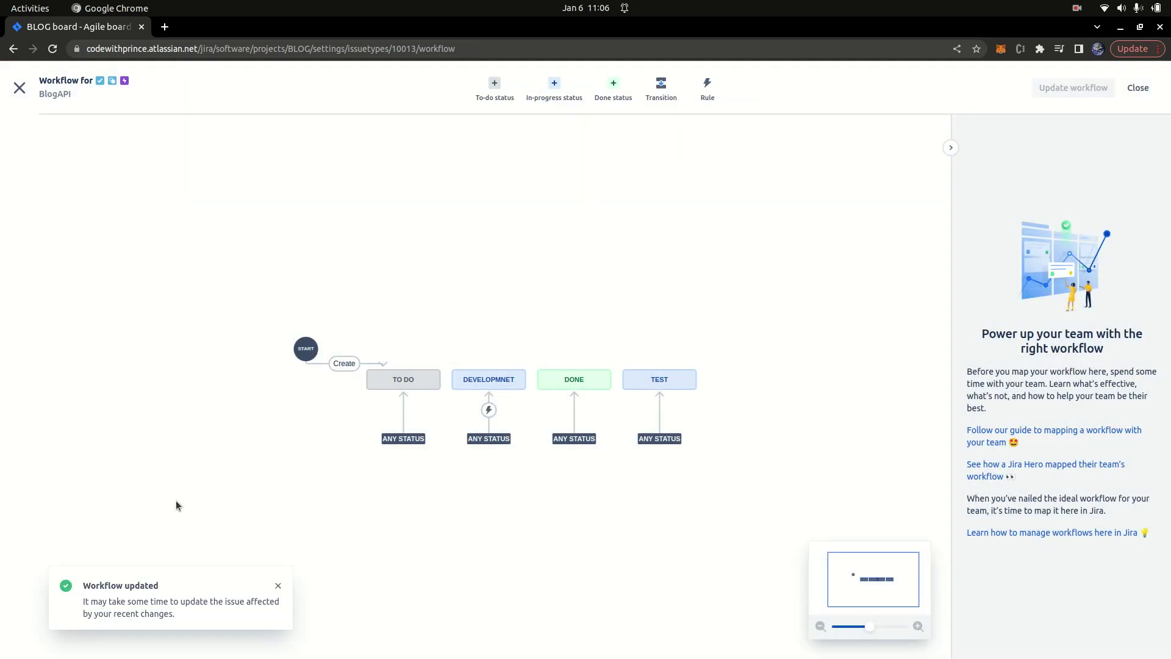
Step: Add an Assign-an-issue rule that auto-assigns the tester on the TEST transition, and save the workflow
click(708, 87)
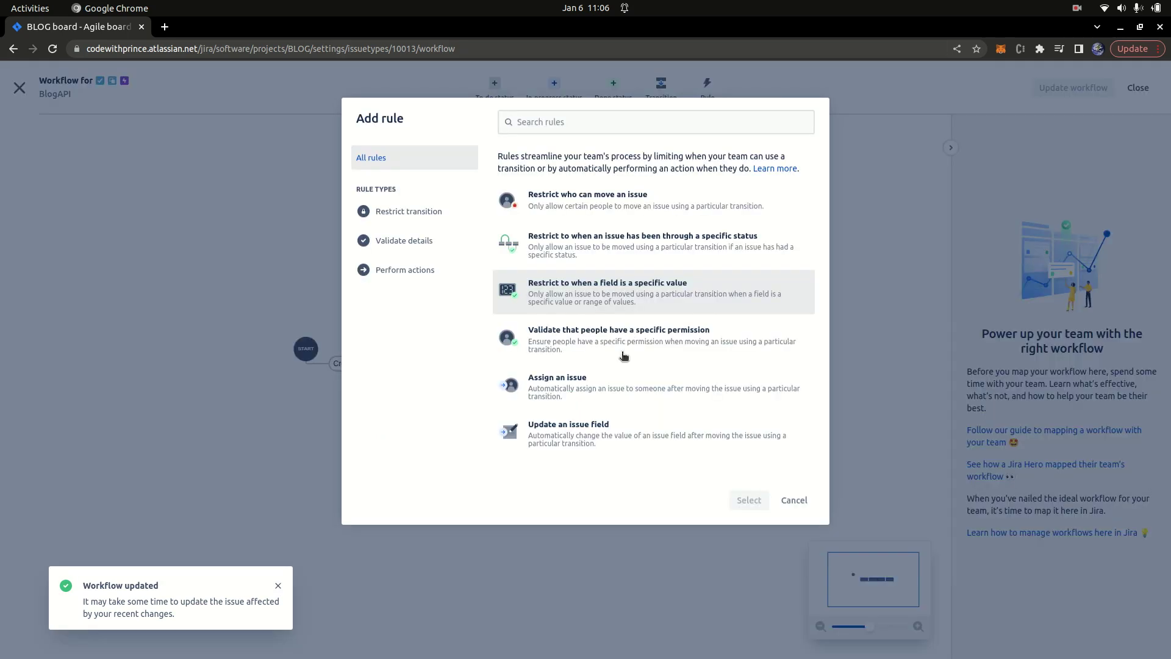
click(557, 386)
click(749, 500)
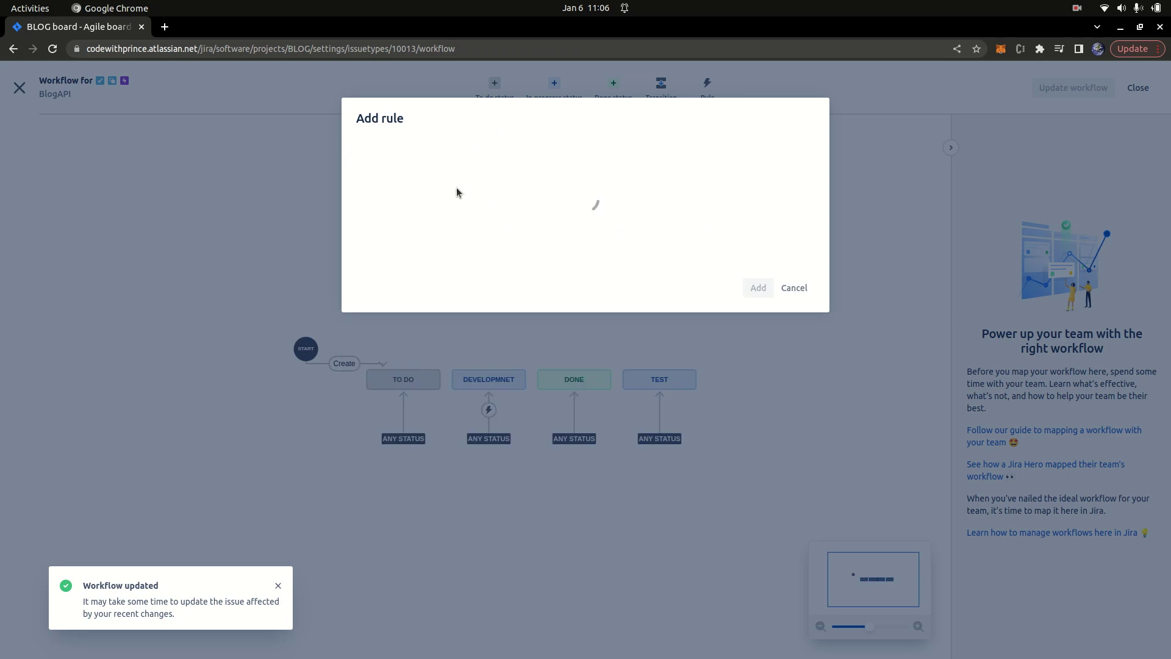
click(470, 209)
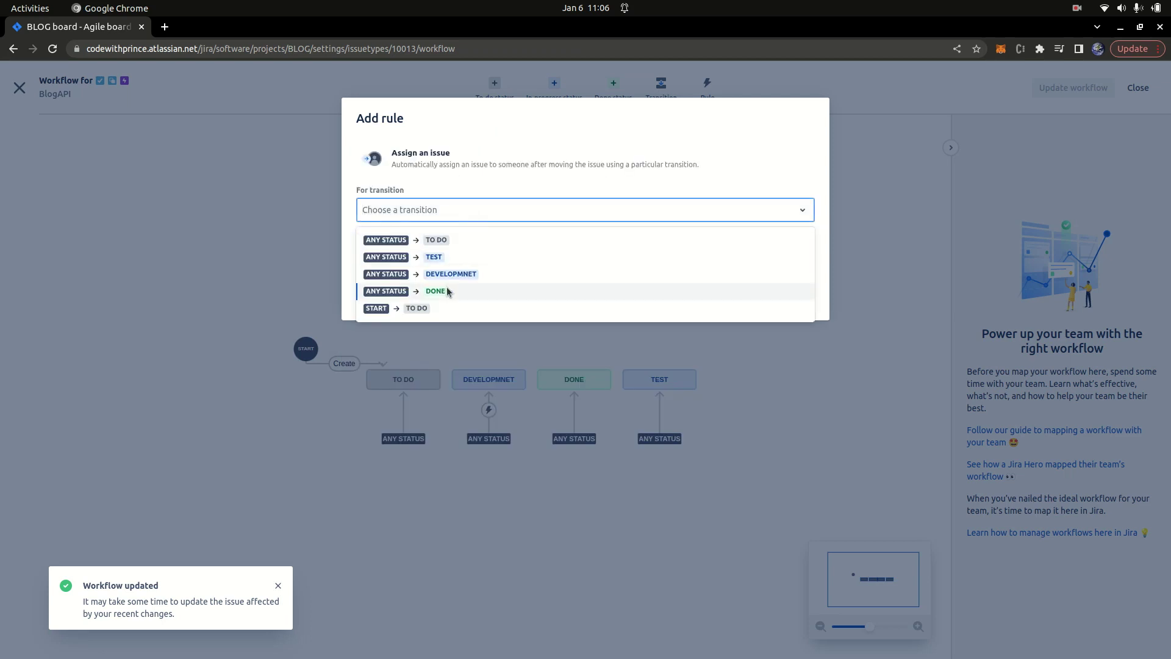
click(437, 257)
click(439, 261)
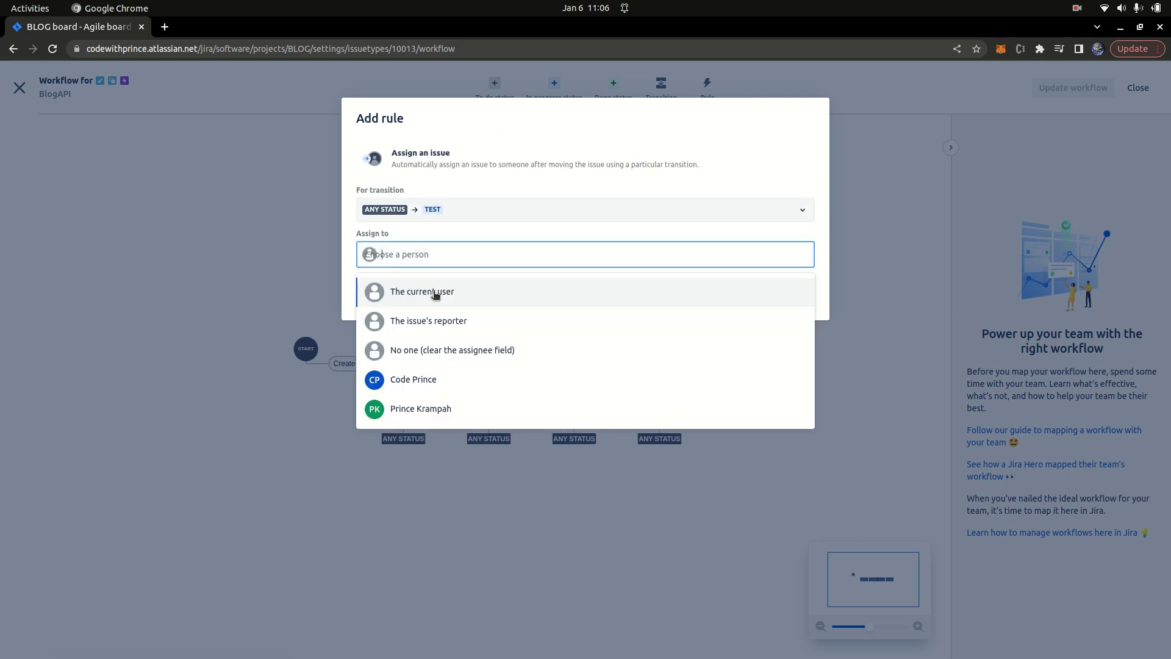
click(419, 408)
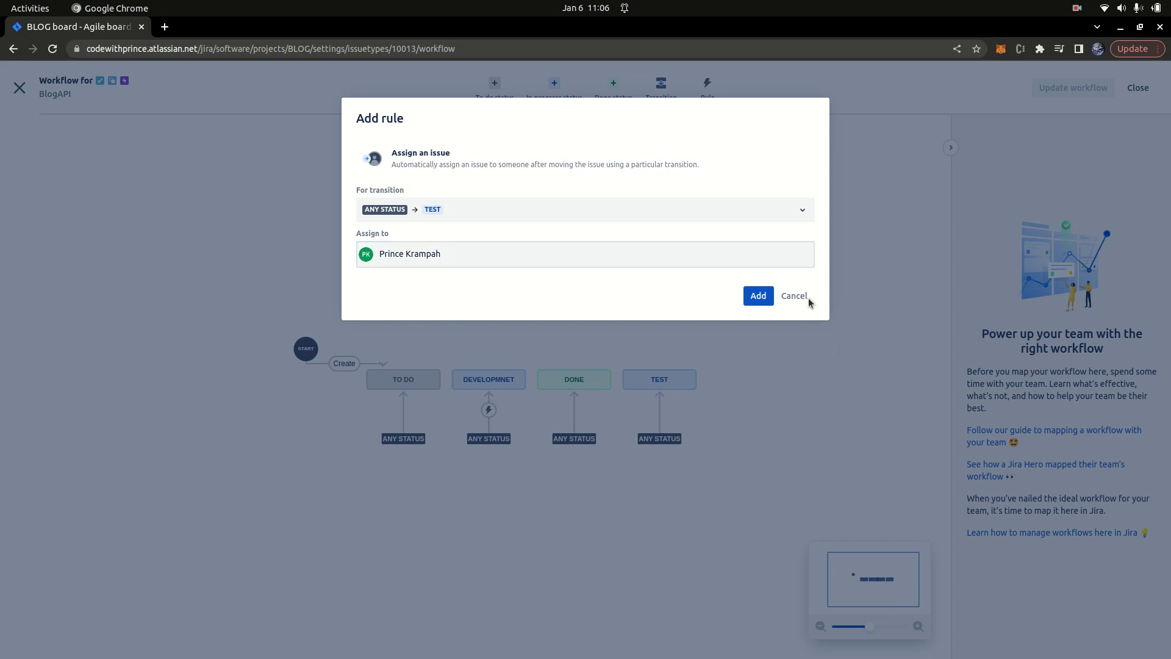
click(756, 299)
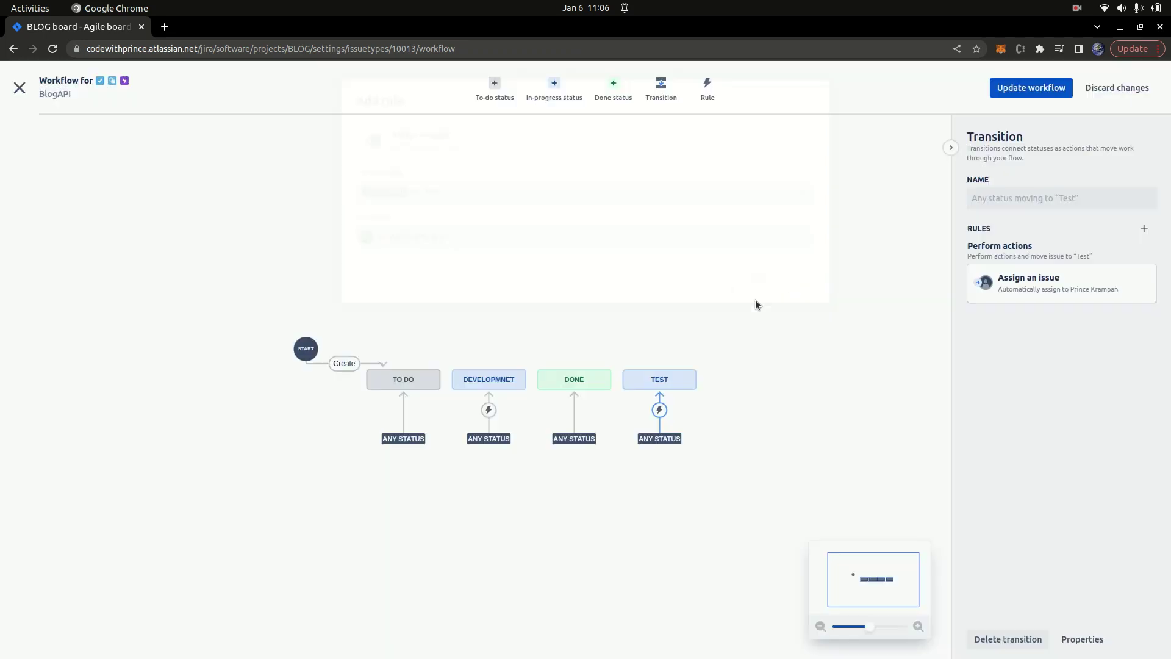
click(1014, 92)
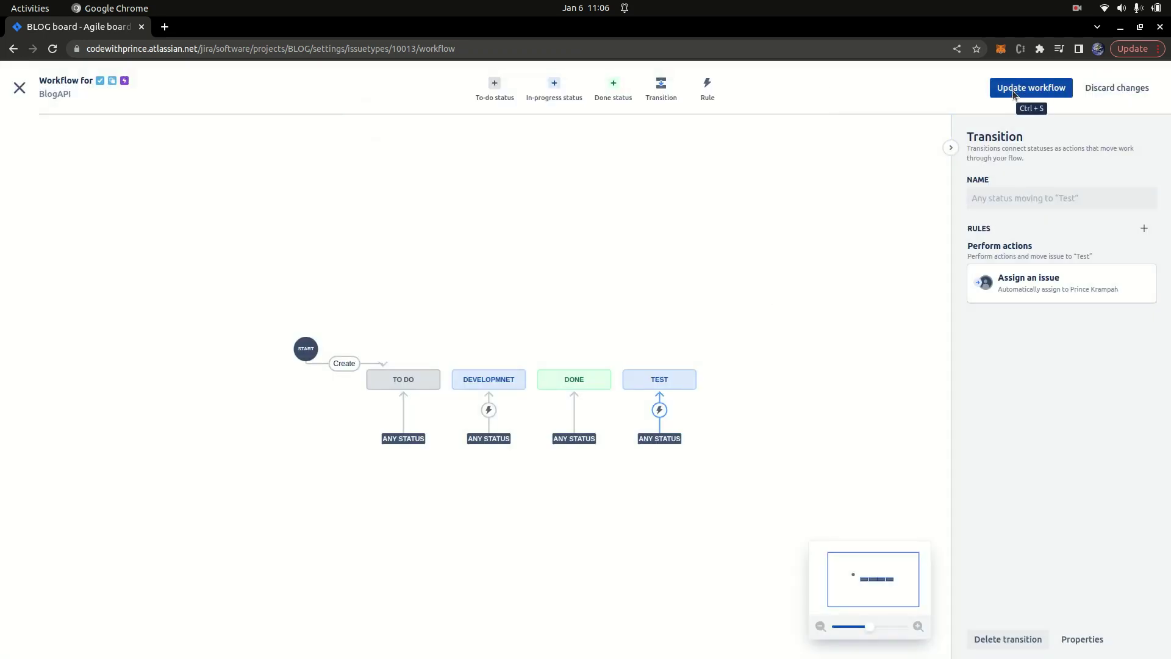
click(694, 253)
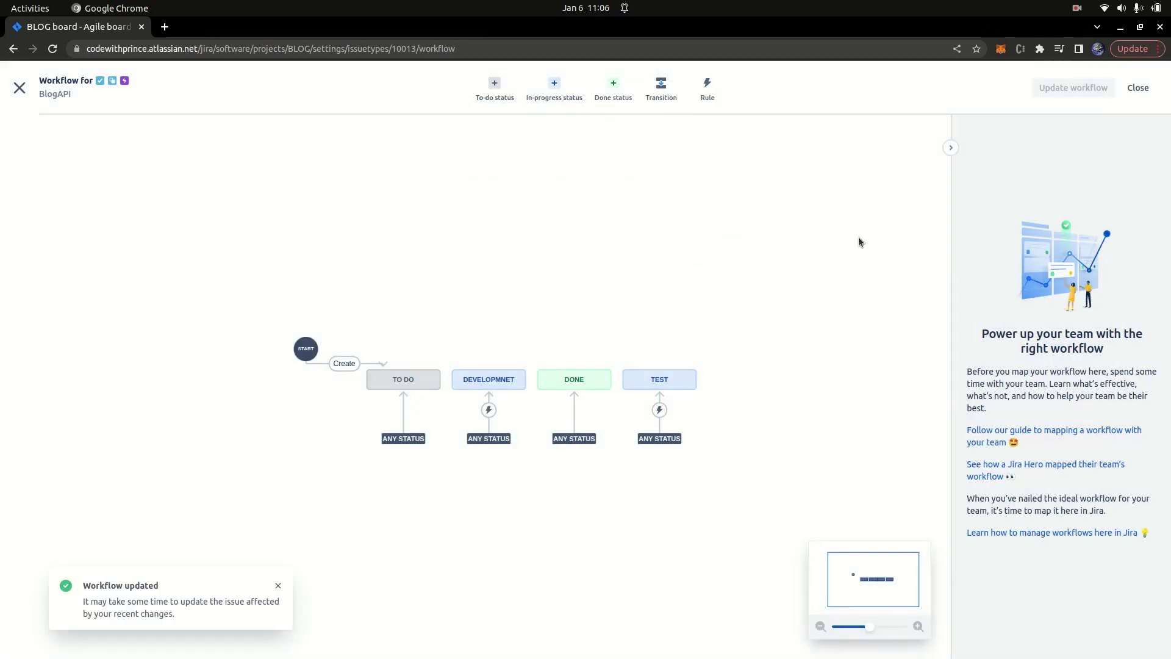
click(20, 90)
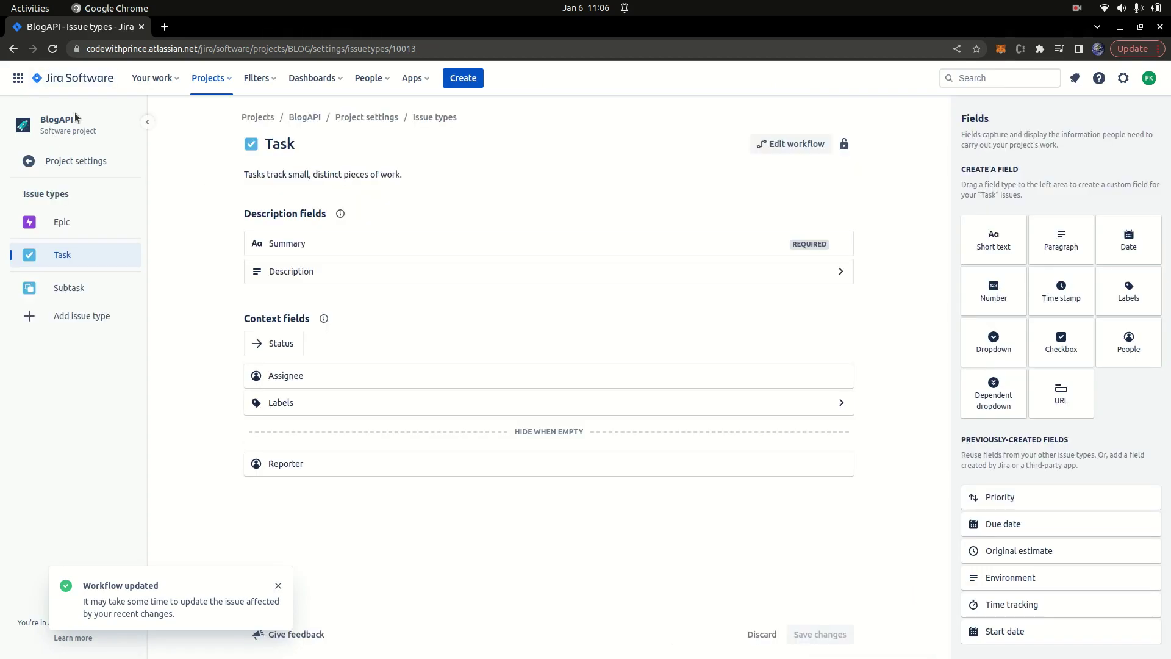
Step: Go back to the BlogAPI project board via Your work
double_click(53, 124)
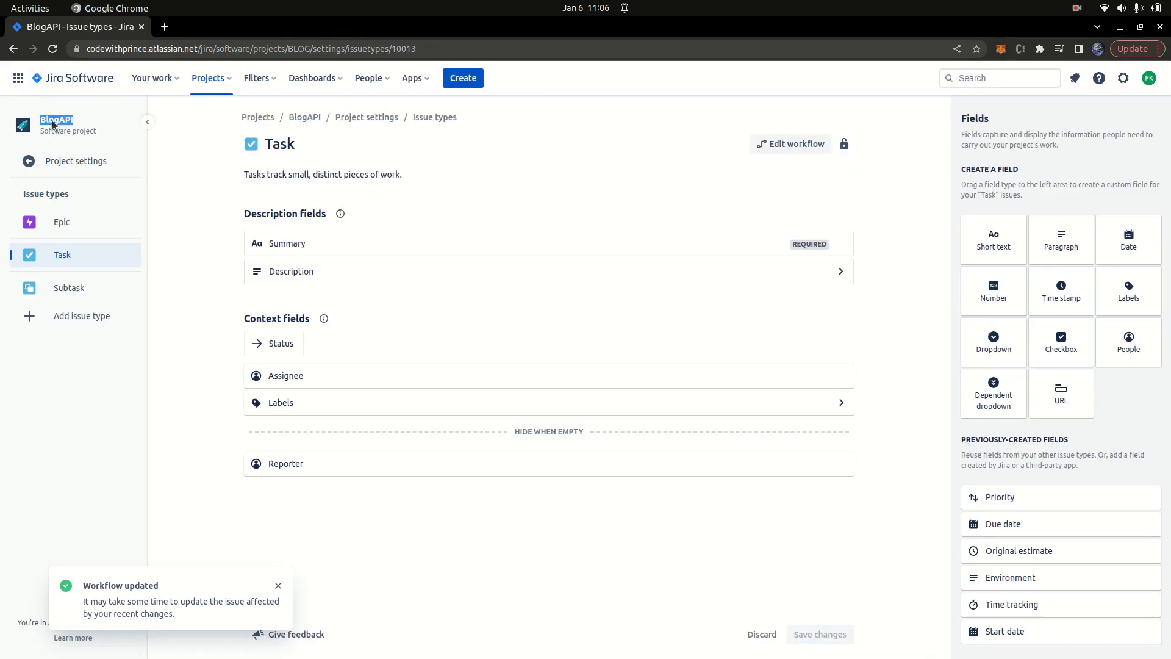
click(98, 79)
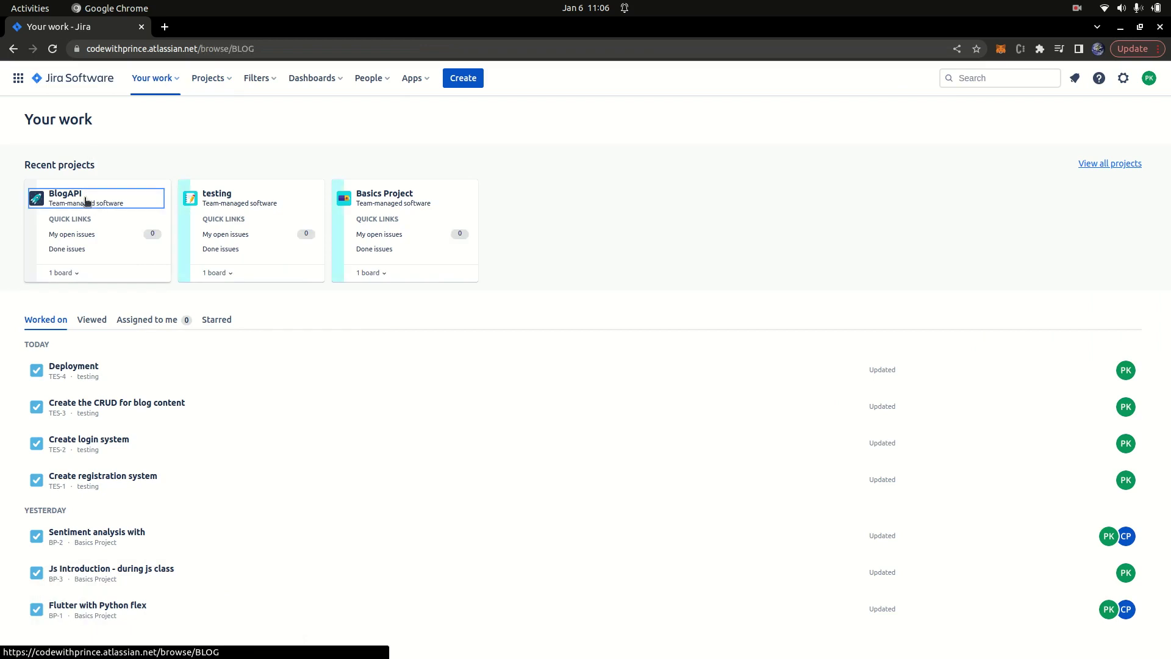
click(86, 198)
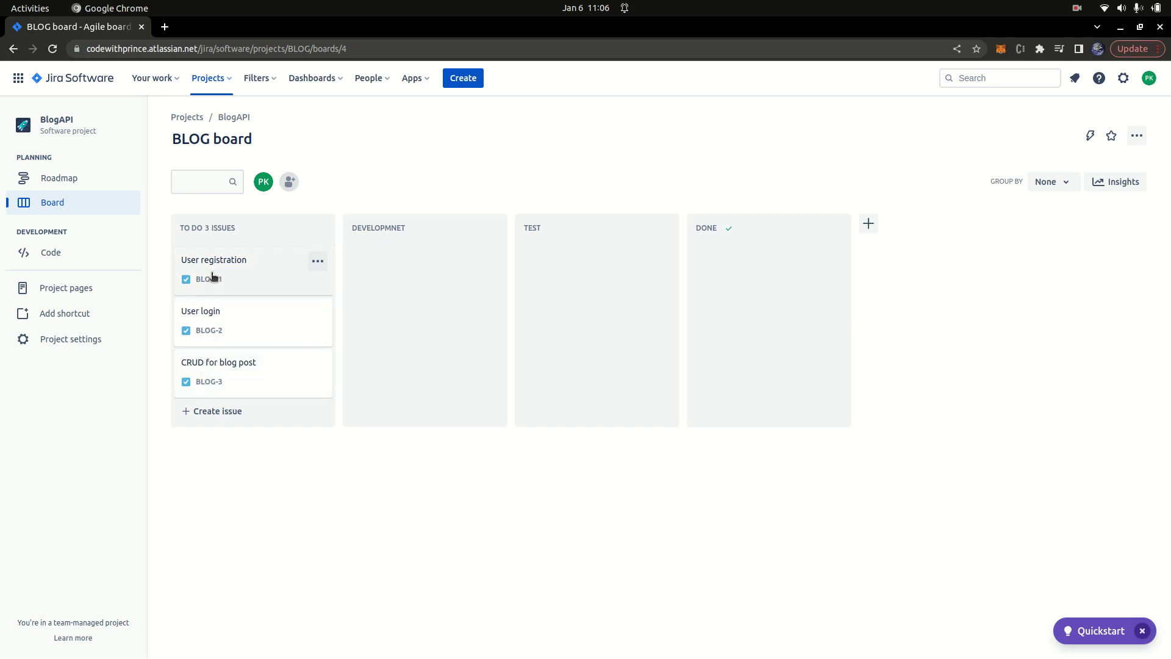
Step: Drag User registration and User login into DEVELOPMNET to test auto-assignment, then back to To Do
mouse_move(389, 279)
drag(208, 271, 379, 253)
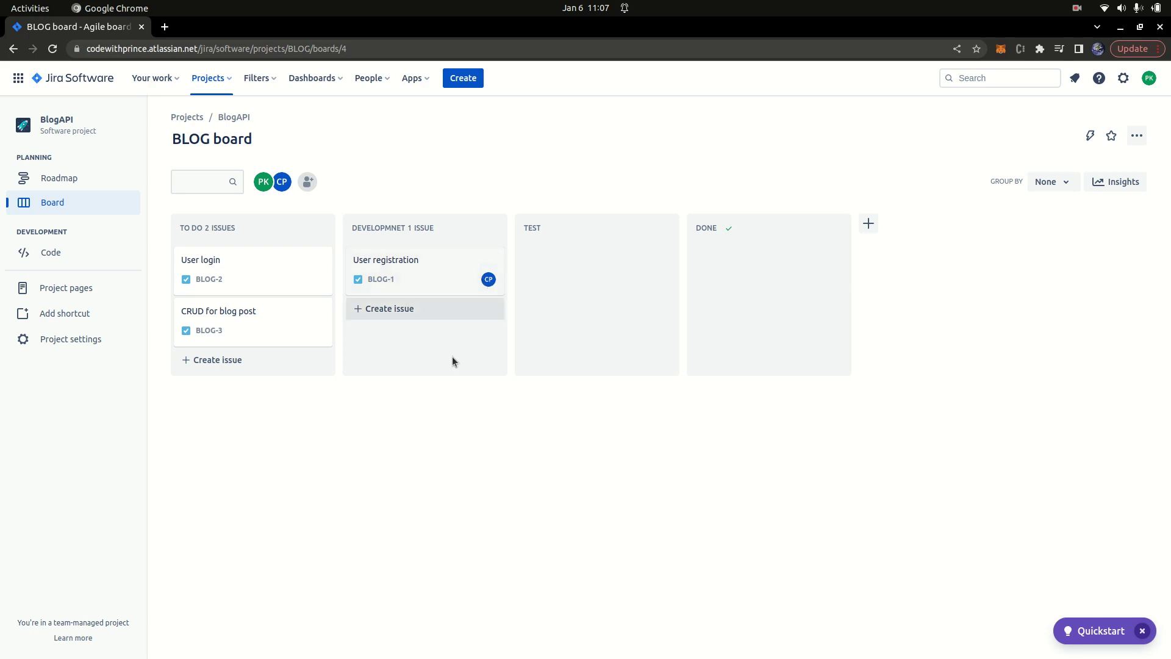
drag(225, 264, 408, 387)
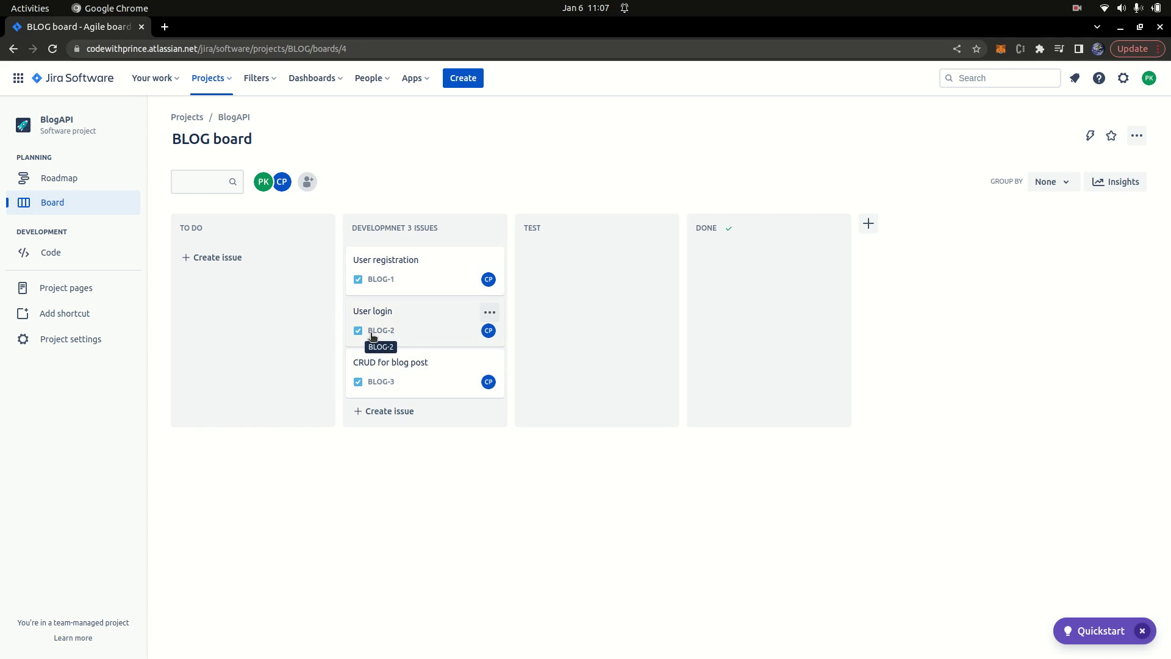
drag(353, 264, 253, 254)
drag(387, 279, 238, 375)
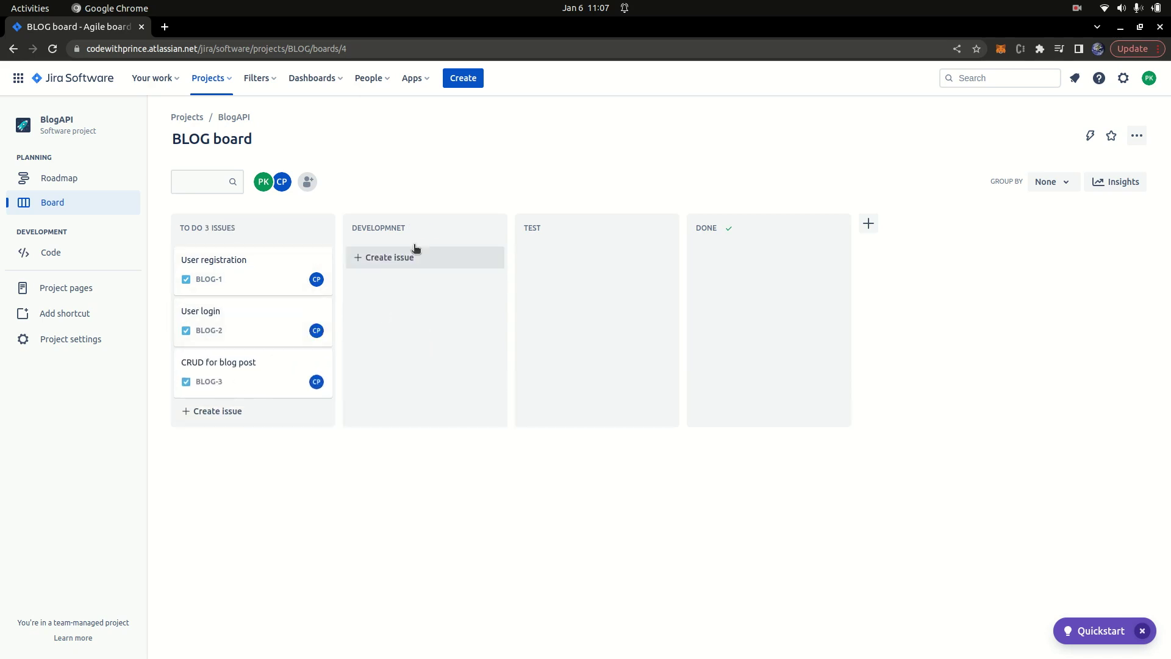
Step: Set column limits of 2 issues for DEVELOPMNET and 1 issue for TEST
click(490, 229)
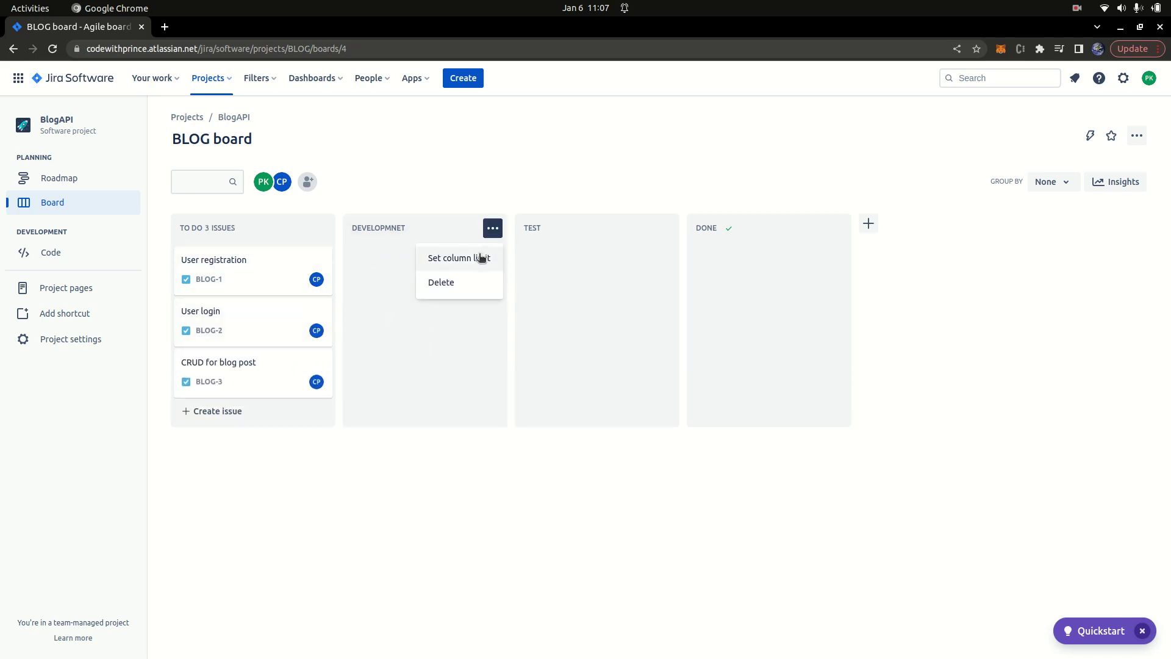
click(444, 258)
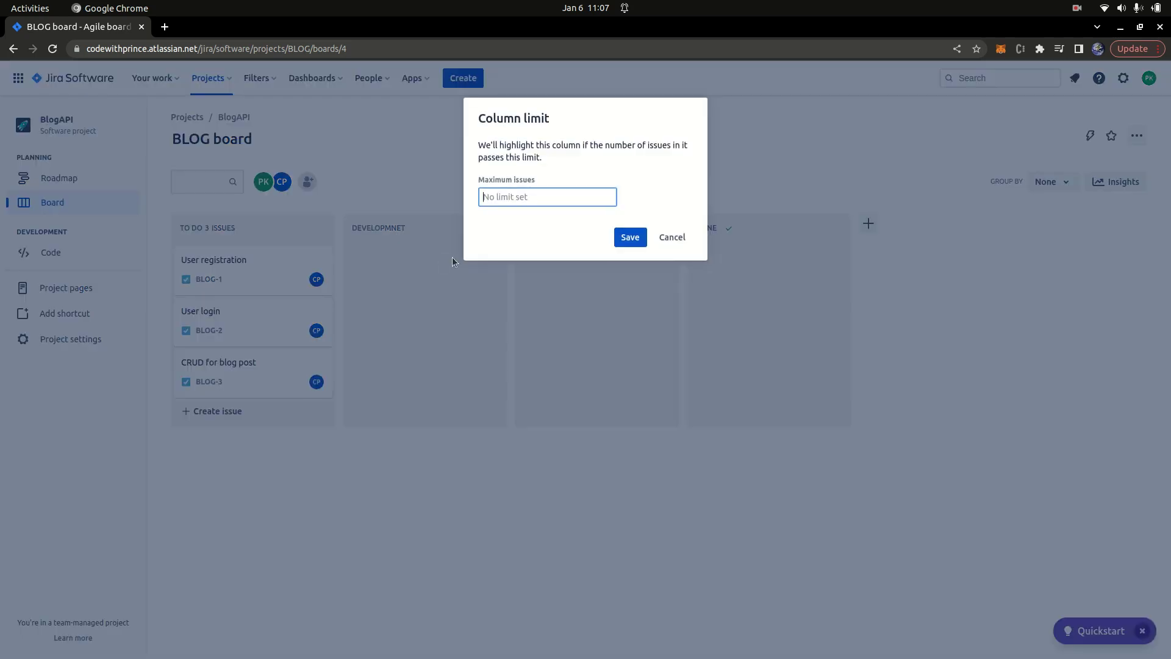
text(2)
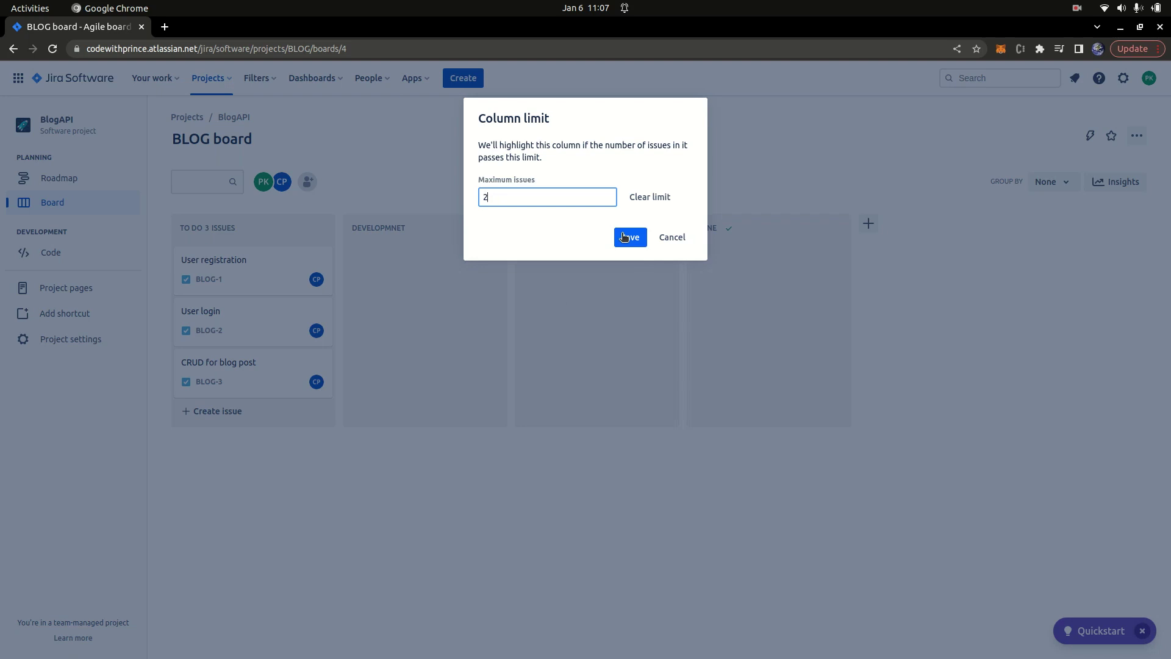
click(623, 237)
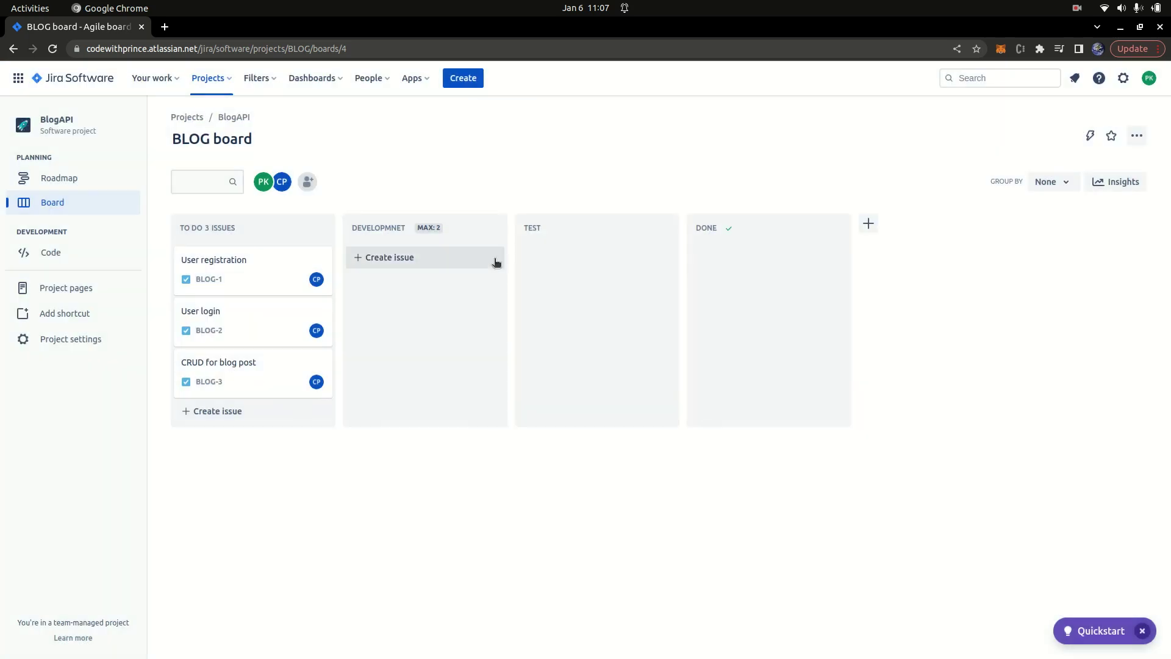
click(663, 229)
click(651, 256)
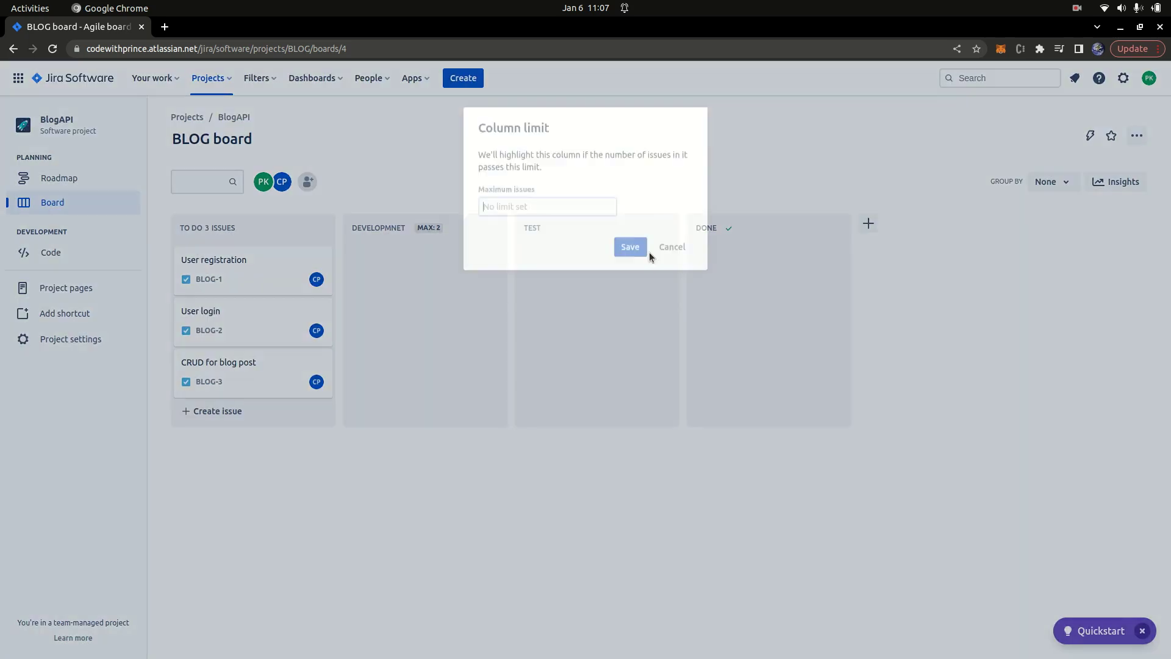
text(1)
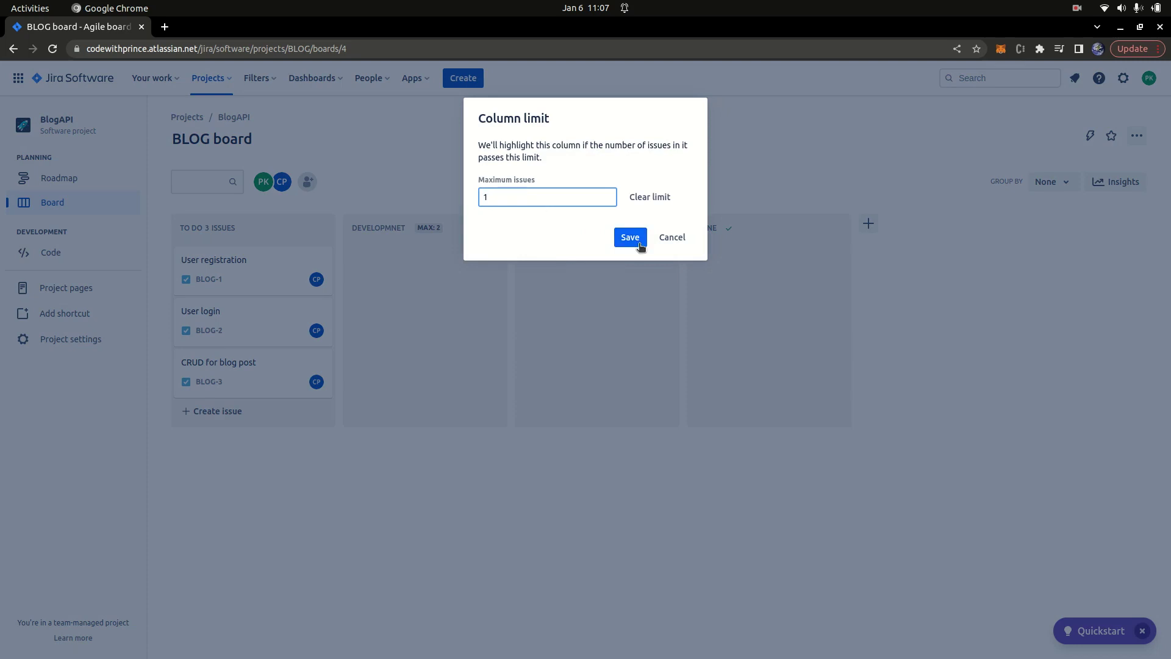
click(630, 239)
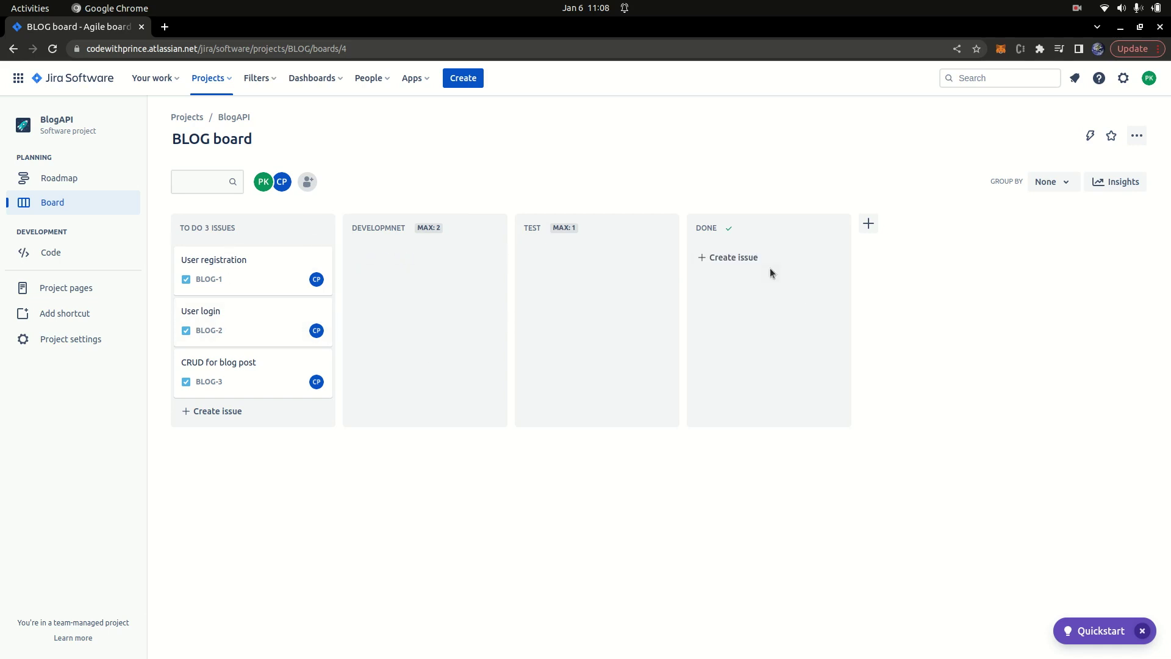
Step: Move User registration and User login into DEVELOPMNET, returning CRUD for blog post to To Do
drag(214, 262, 395, 262)
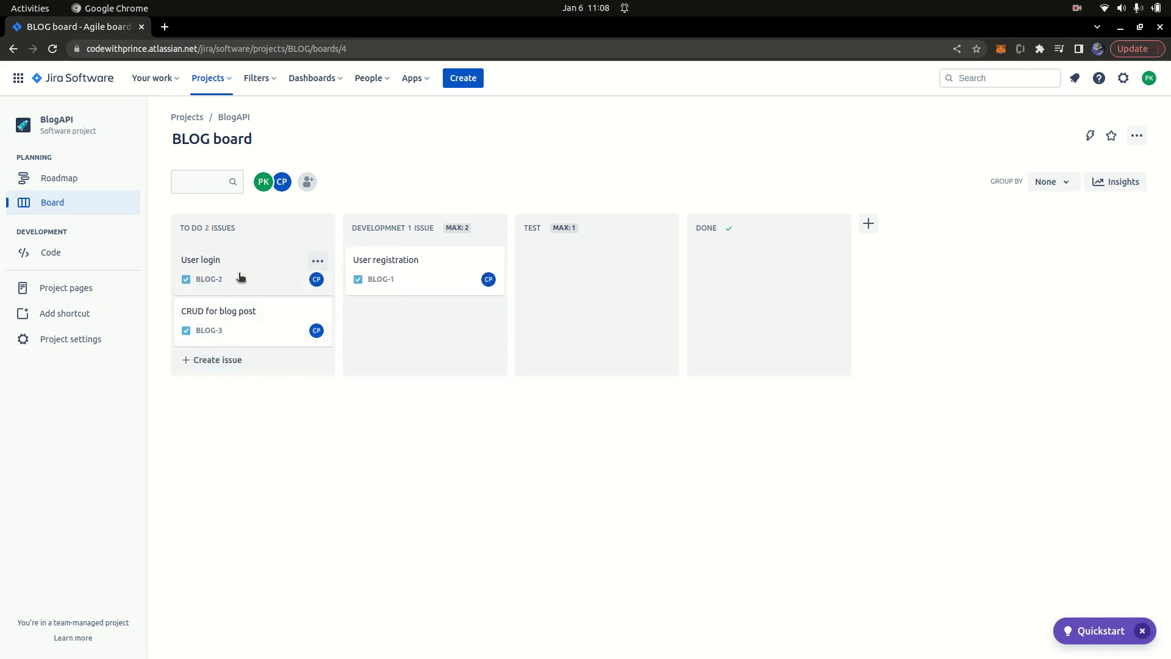
drag(240, 272, 415, 336)
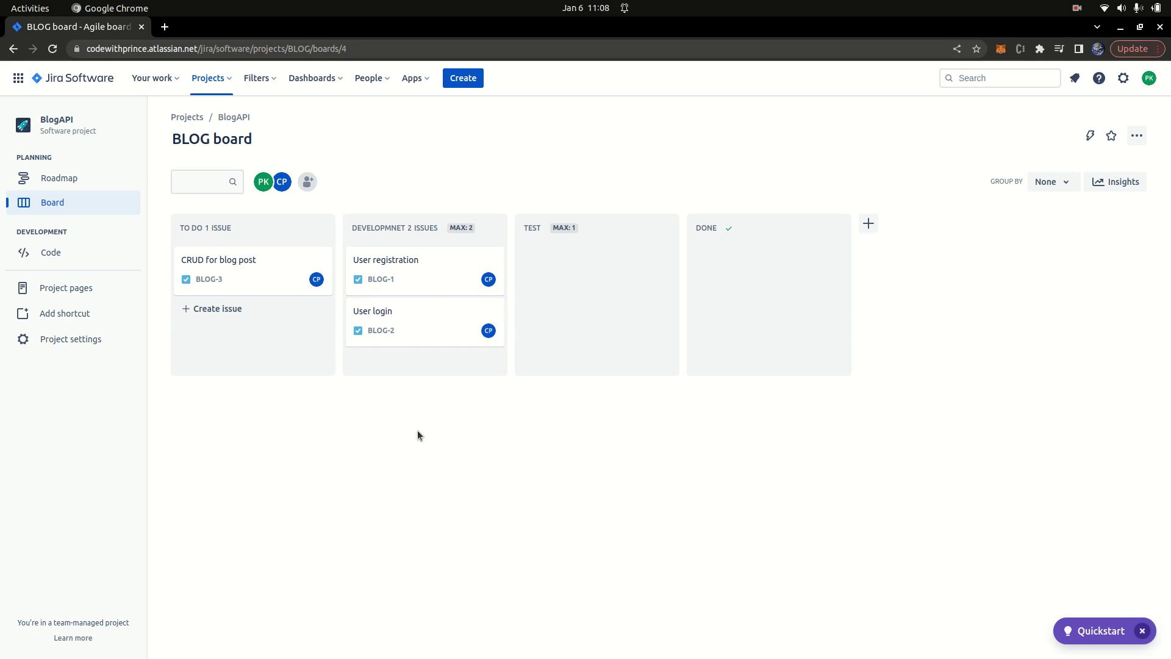
drag(241, 268, 432, 384)
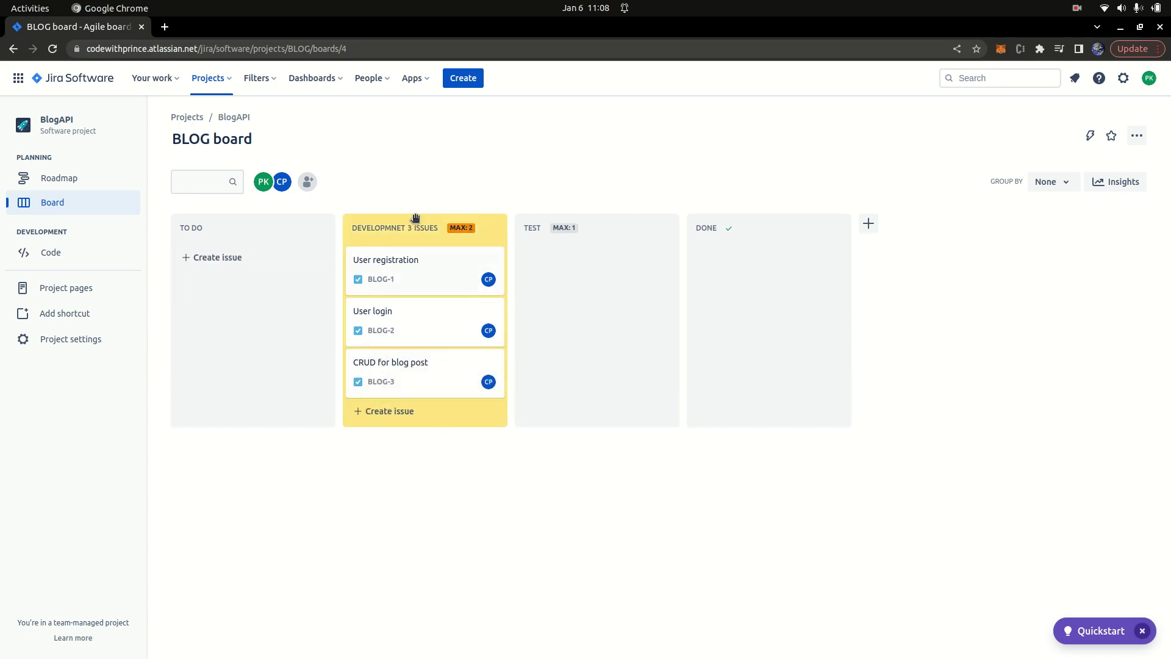
drag(423, 386, 237, 305)
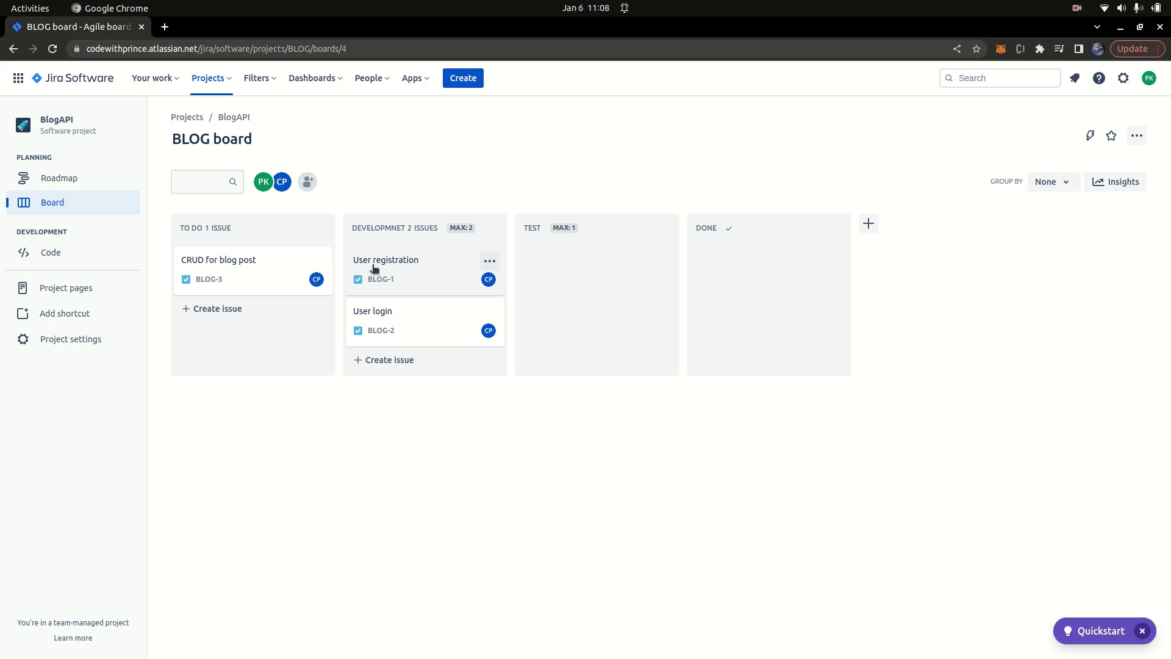
click(373, 267)
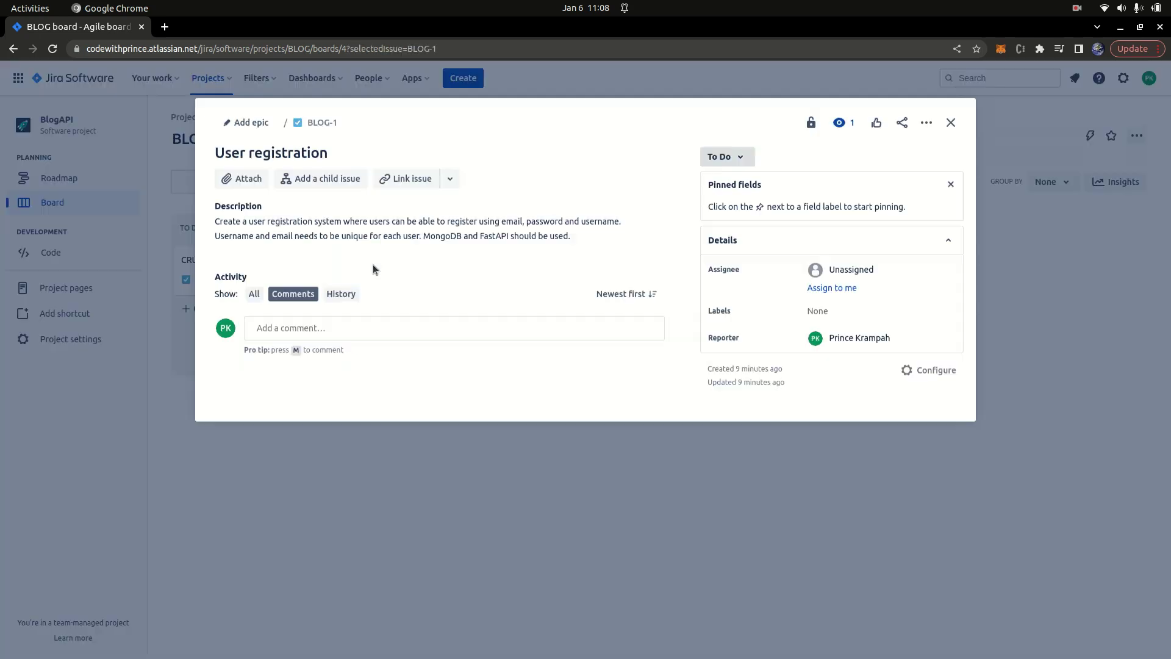
click(952, 123)
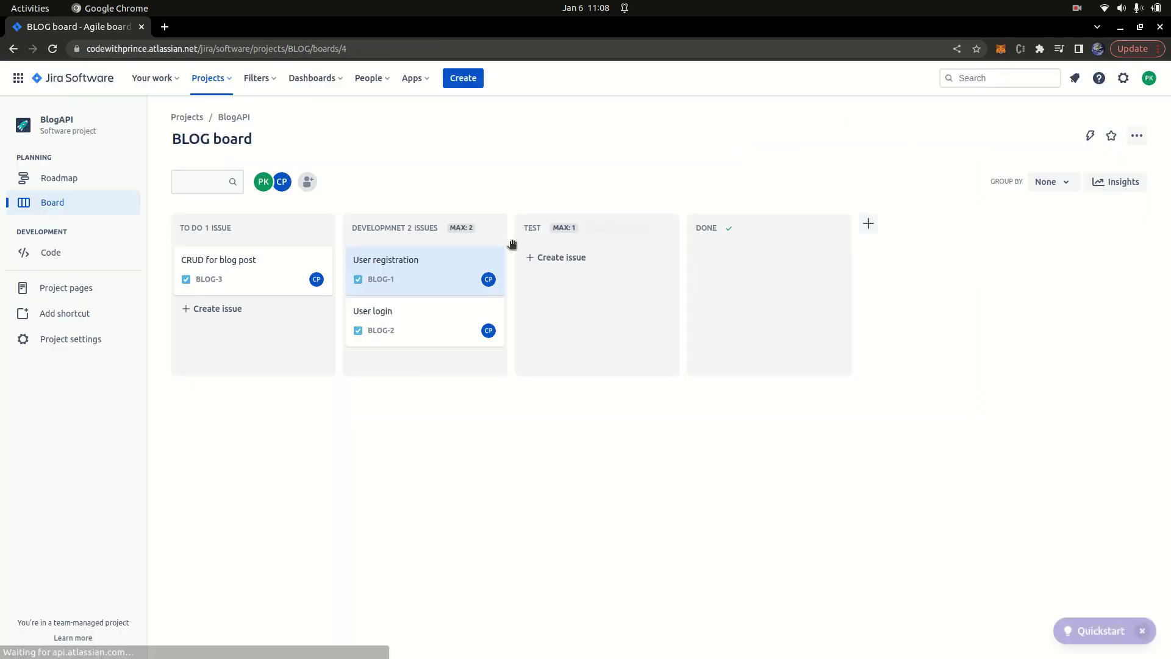
click(411, 262)
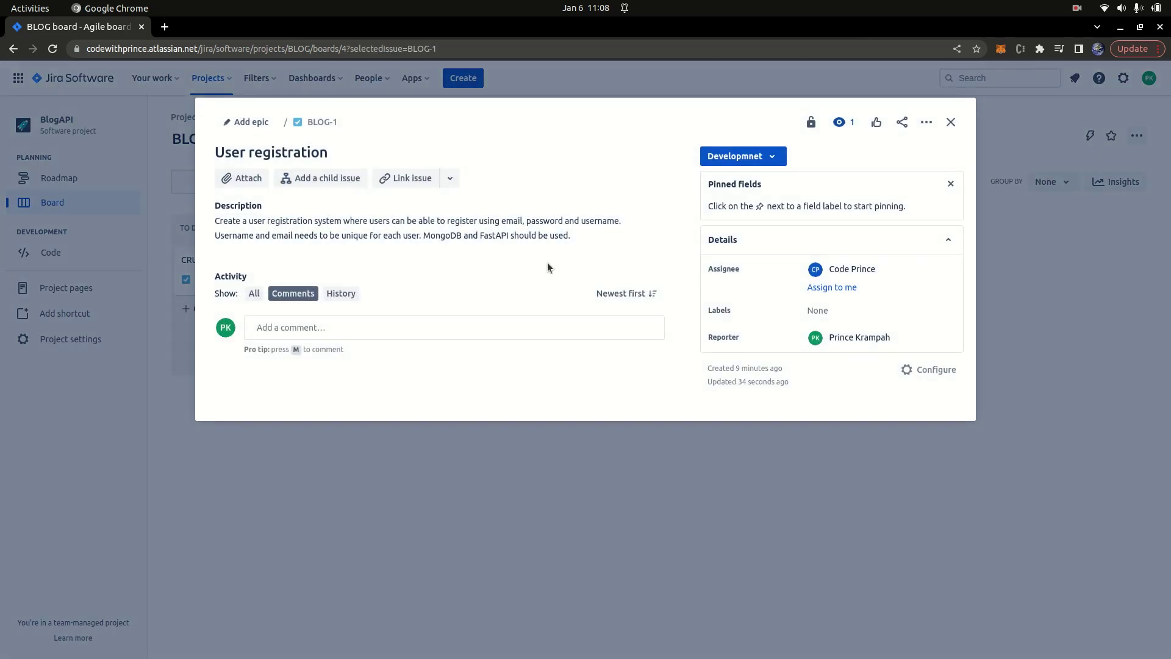
click(950, 122)
click(396, 258)
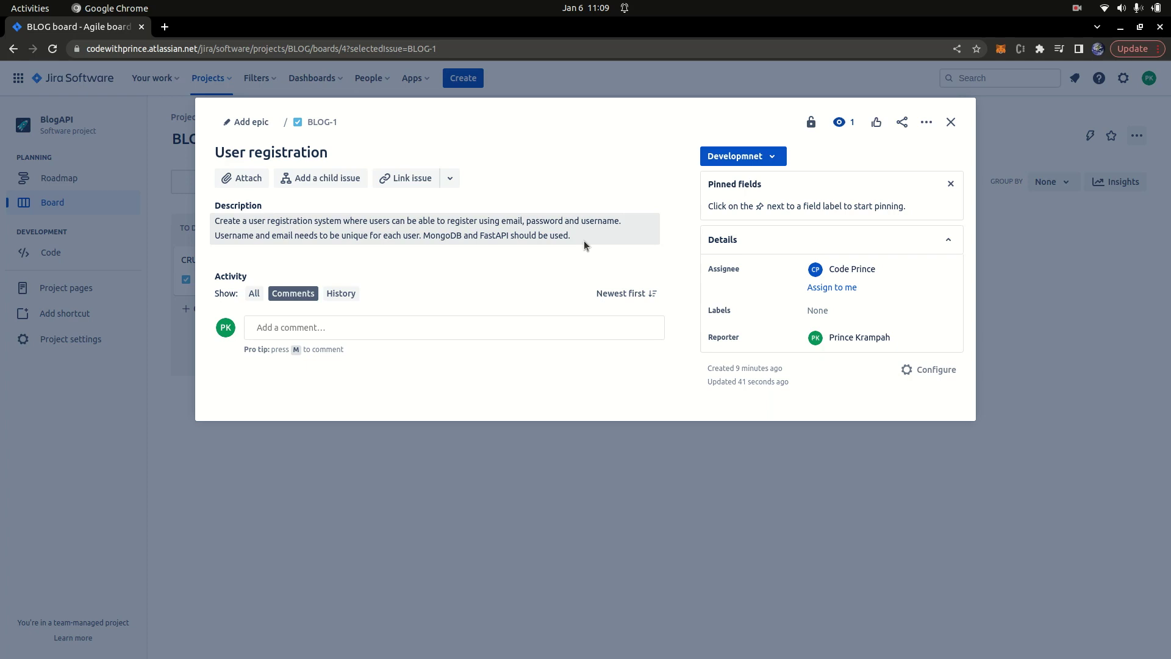
click(950, 121)
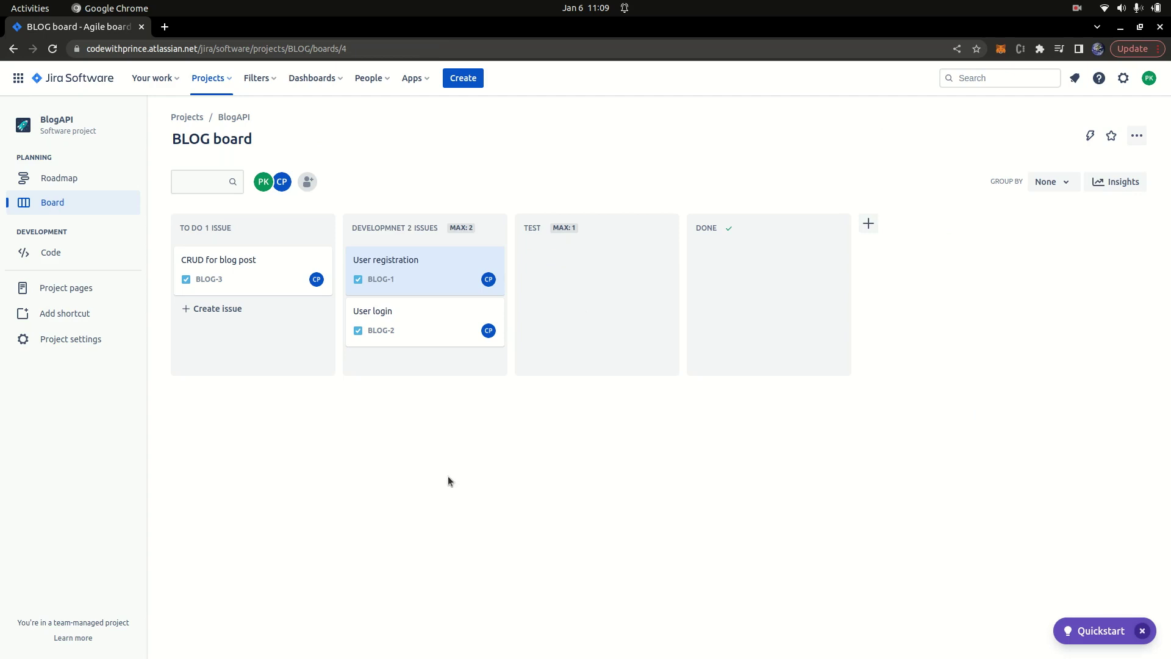
Step: Move User registration through TEST into DONE
drag(401, 277, 579, 291)
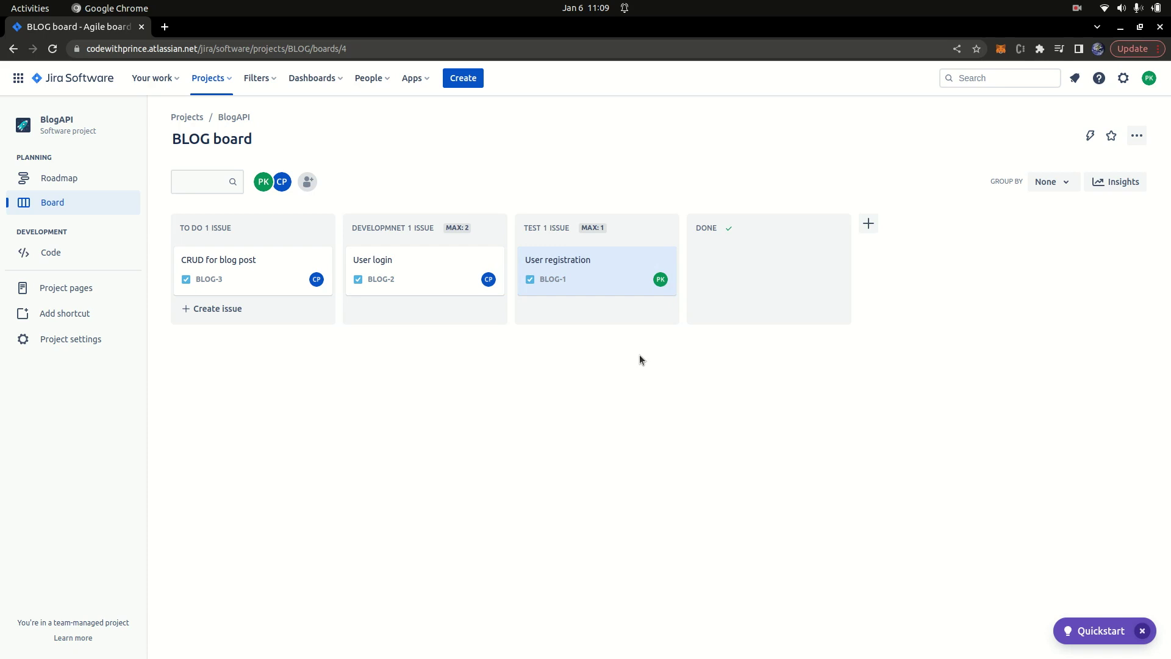
drag(467, 263, 444, 308)
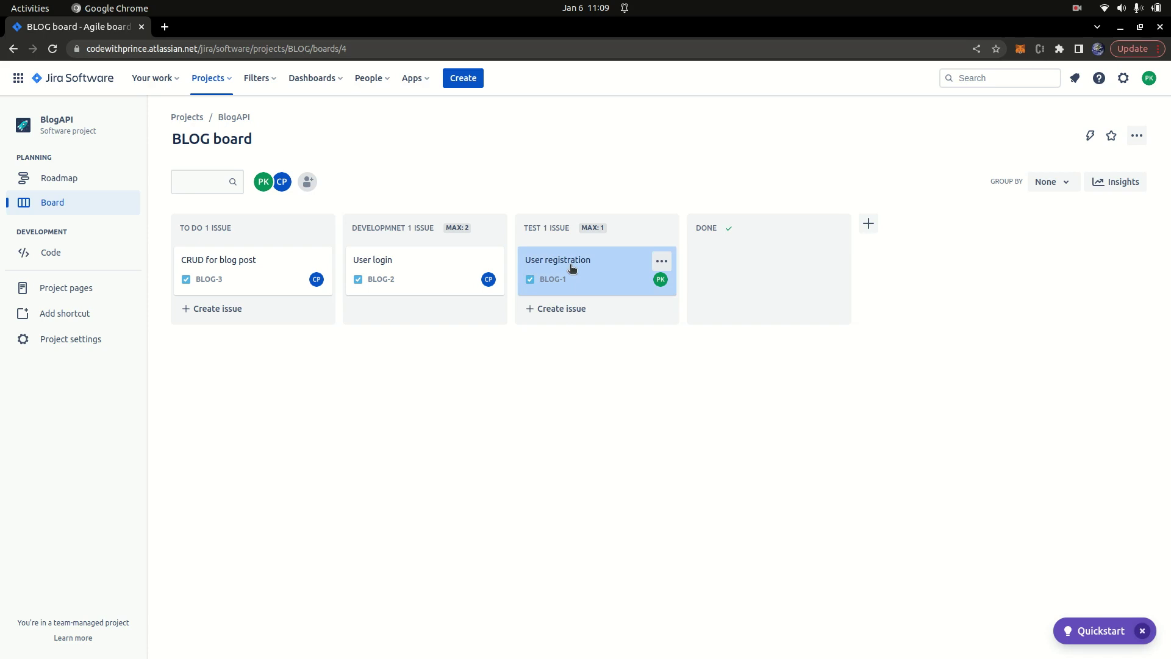
drag(577, 264, 411, 254)
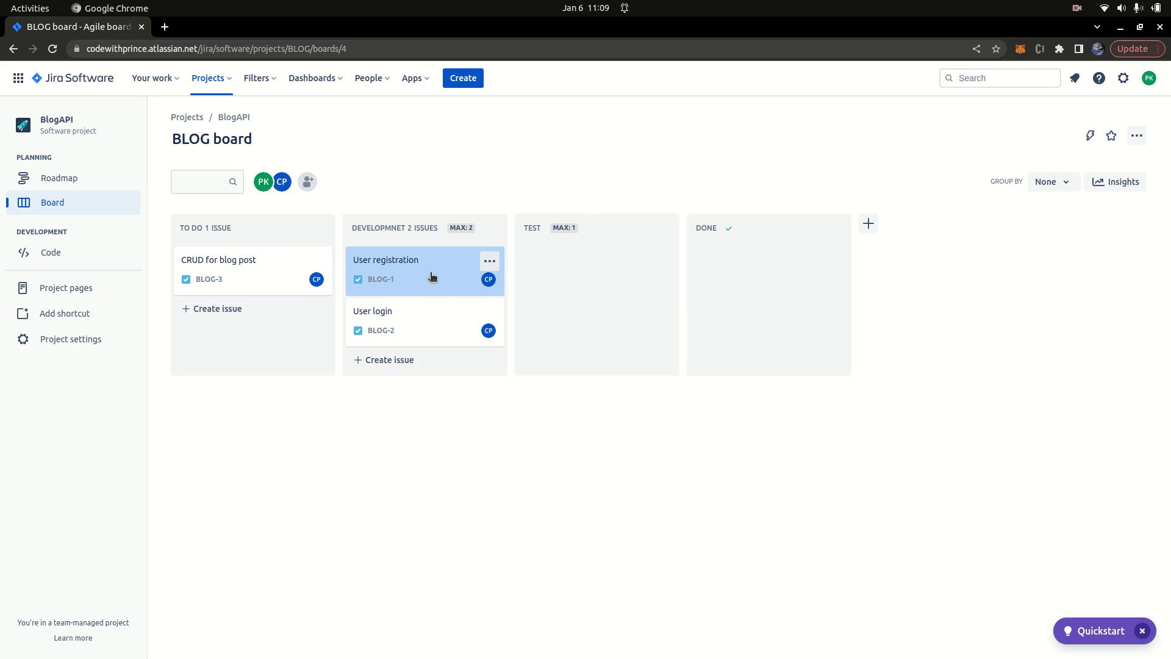
drag(421, 272, 580, 271)
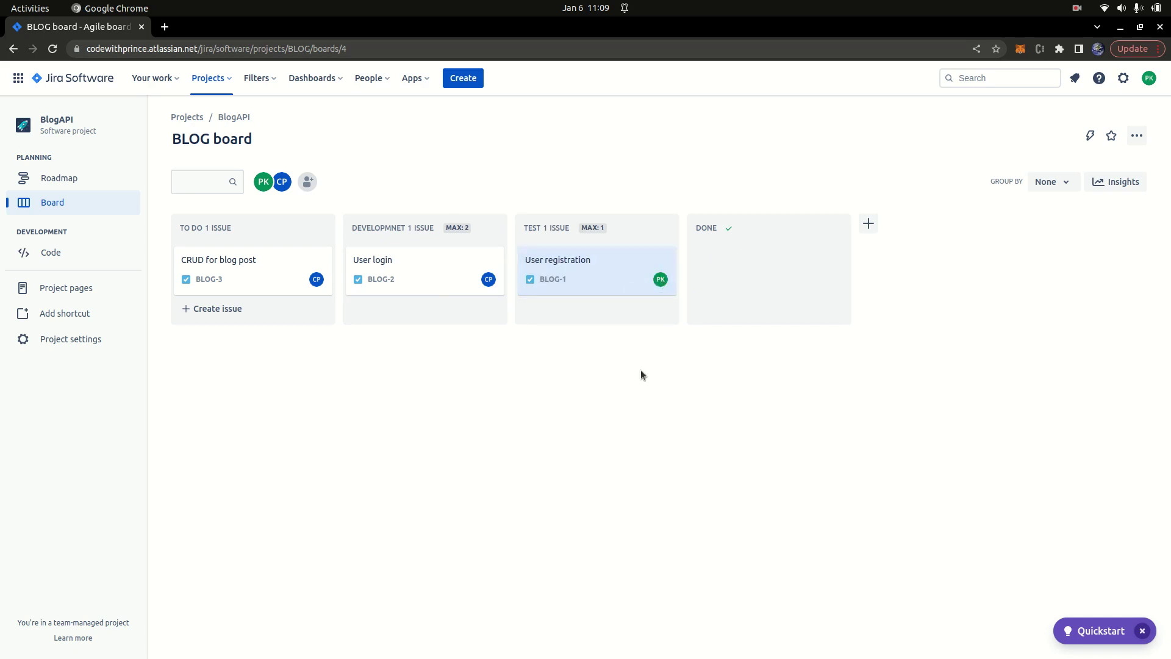
drag(586, 268, 763, 271)
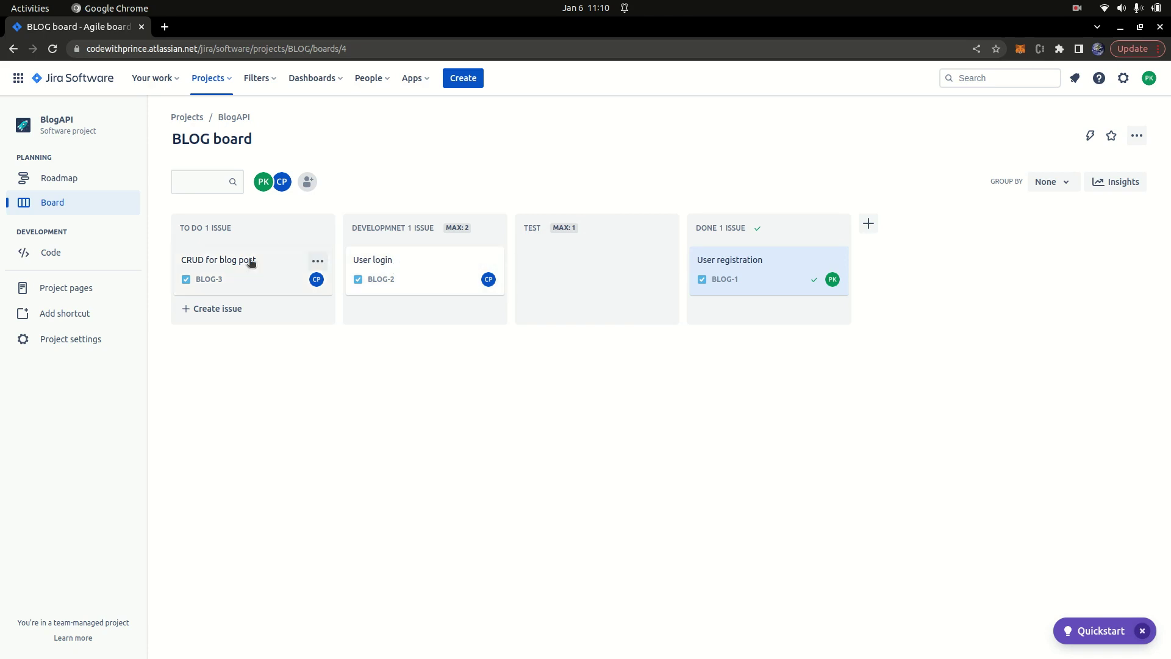
Step: Move CRUD for blog post into DEVELOPMNET and User login into TEST
drag(238, 264, 405, 316)
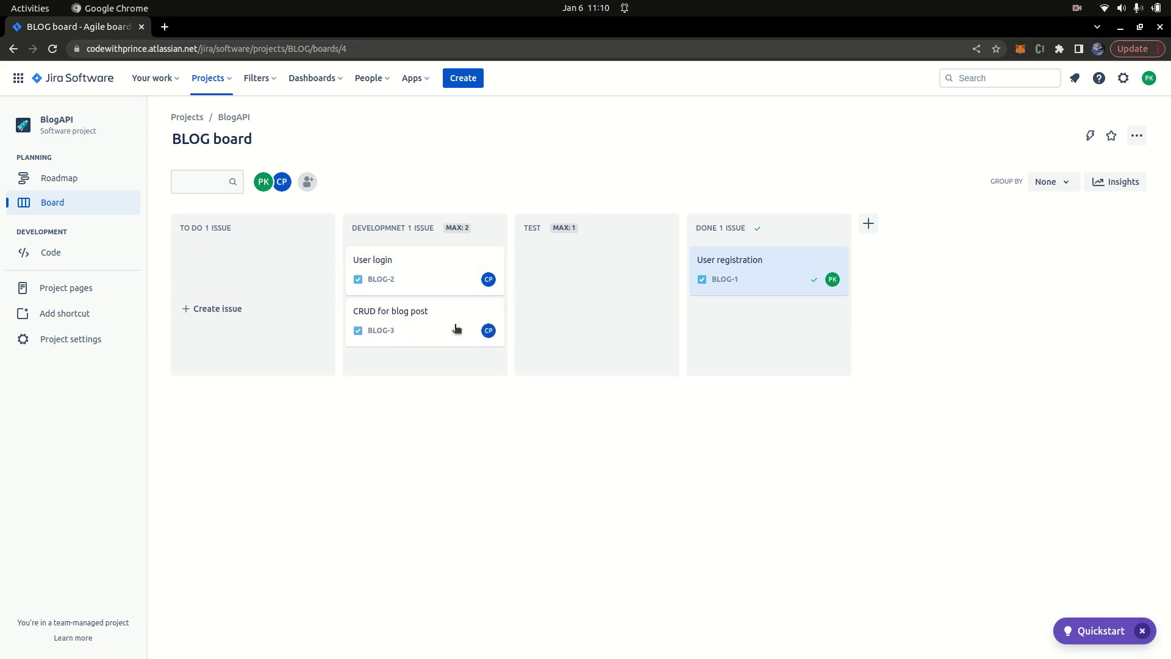
drag(395, 272, 561, 269)
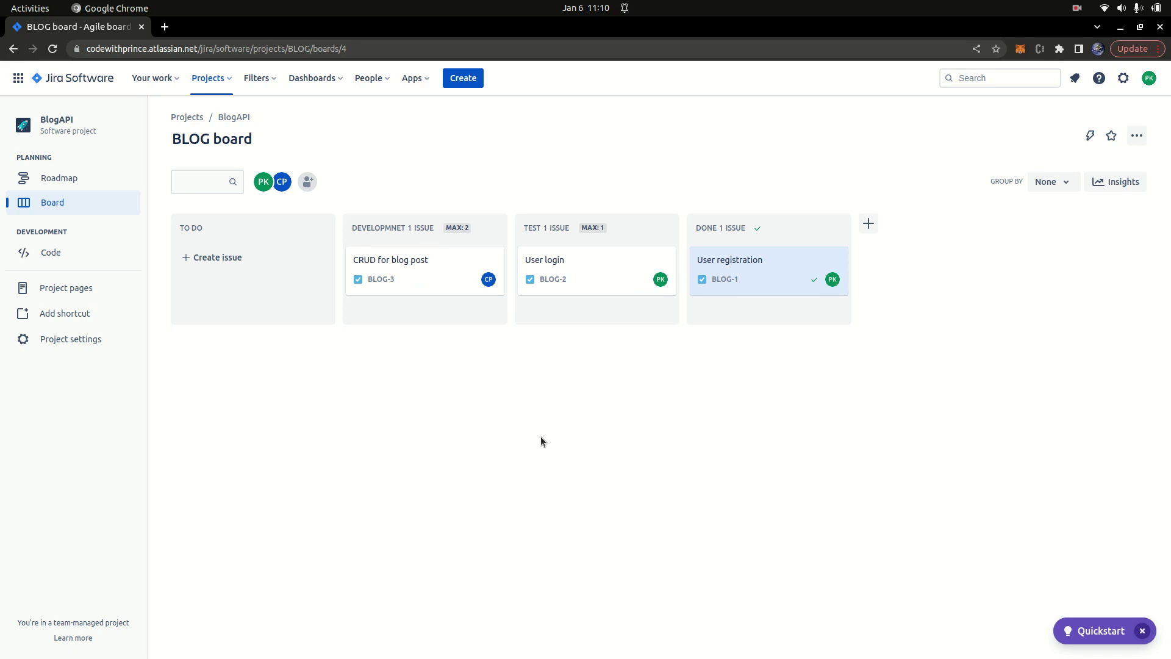
drag(588, 261, 415, 256)
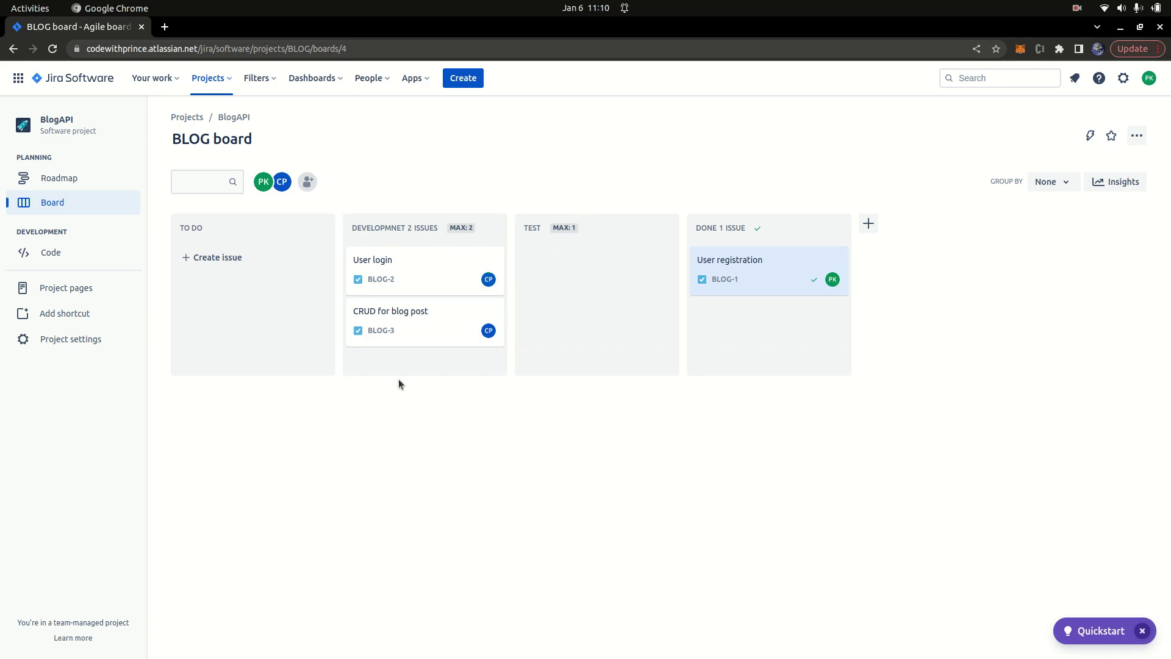
drag(468, 267, 579, 289)
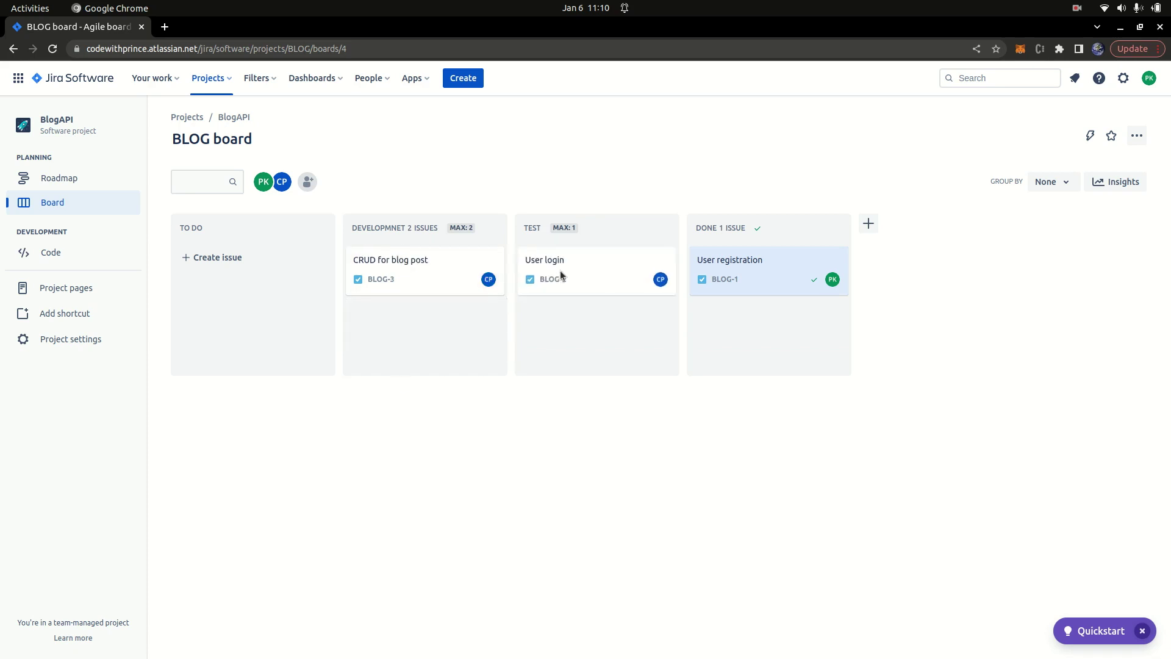
Step: Change User login's description to 'Some emails can not be used to login'
click(544, 279)
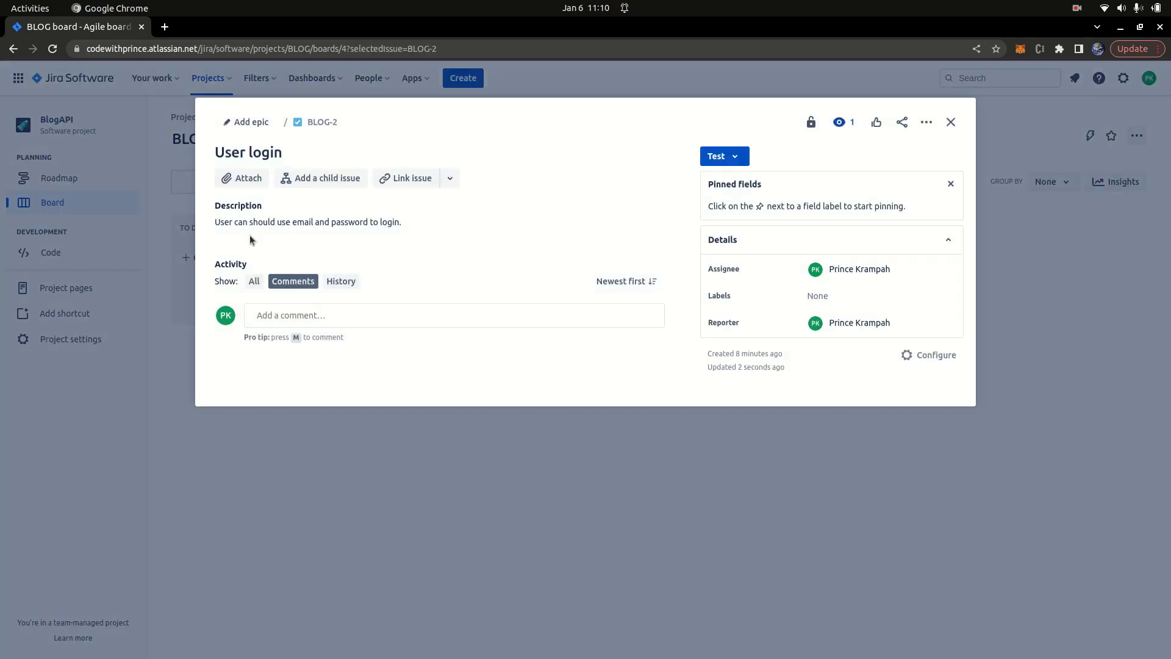
click(478, 229)
click(478, 227)
click(447, 274)
key(BackSpace)
key(BackSpace)
key(BackSpace)
key(BackSpace)
key(BackSpace)
key(BackSpace)
key(BackSpace)
key(BackSpace)
key(BackSpace)
key(BackSpace)
key(BackSpace)
key(BackSpace)
key(BackSpace)
key(BackSpace)
key(BackSpace)
key(BackSpace)
key(BackSpace)
key(BackSpace)
key(BackSpace)
key(BackSpace)
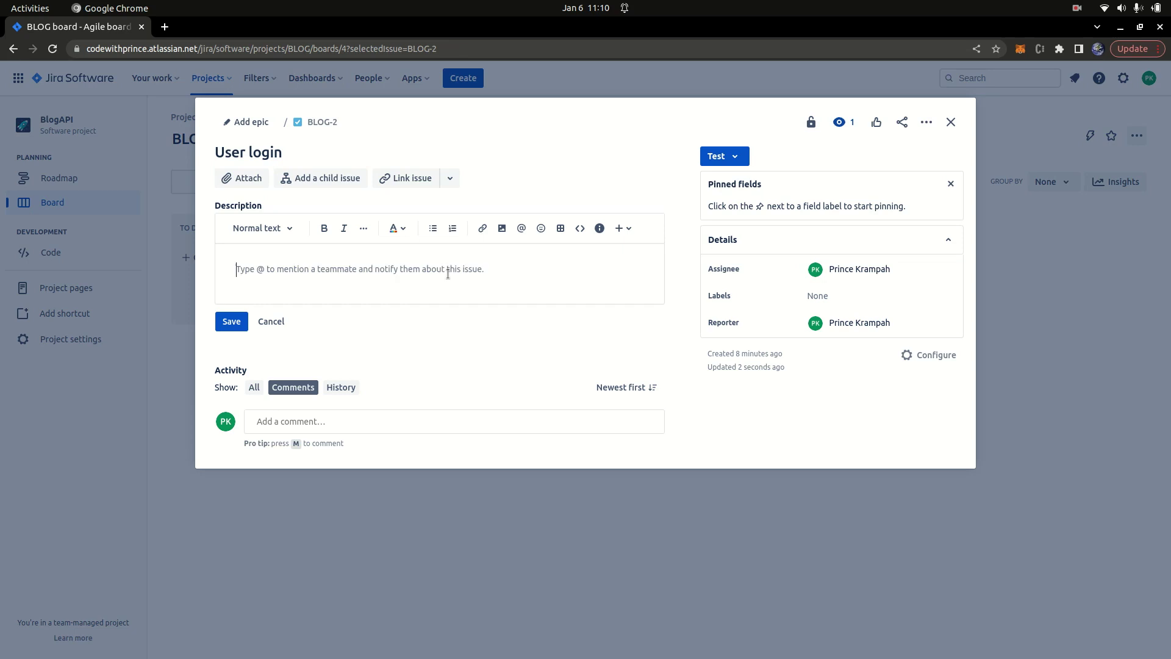
text(S)
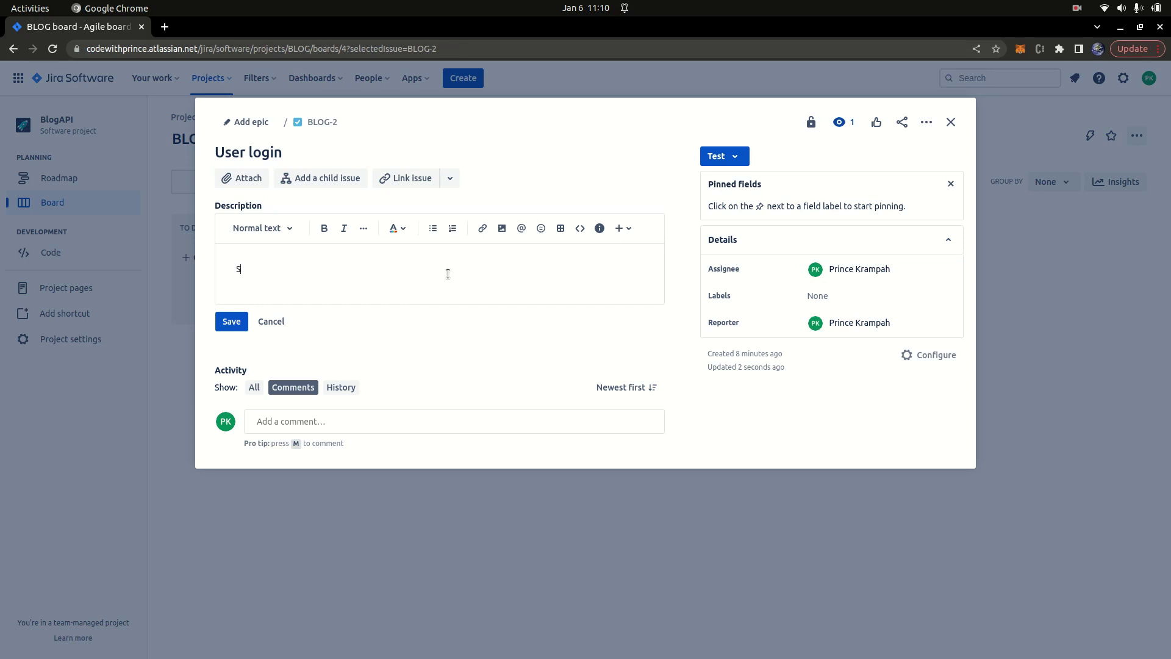
key(BackSpace)
key(BackSpace)
text(Some emails)
key(BackSpace)
text(ls can not be used to login)
click(235, 322)
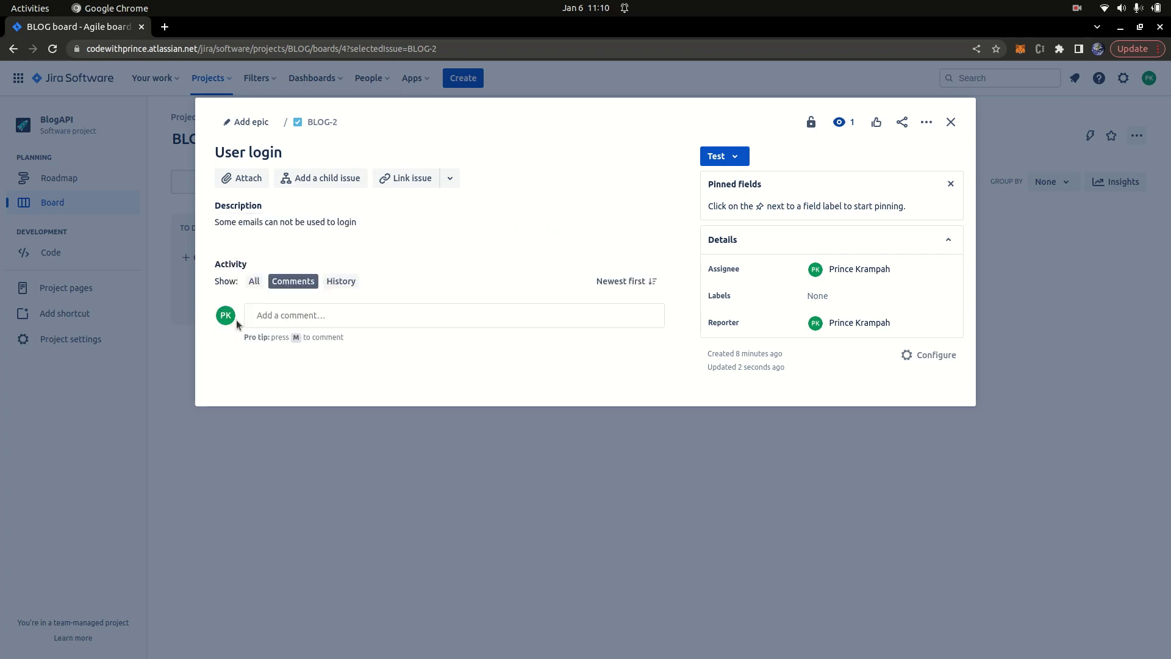
click(951, 122)
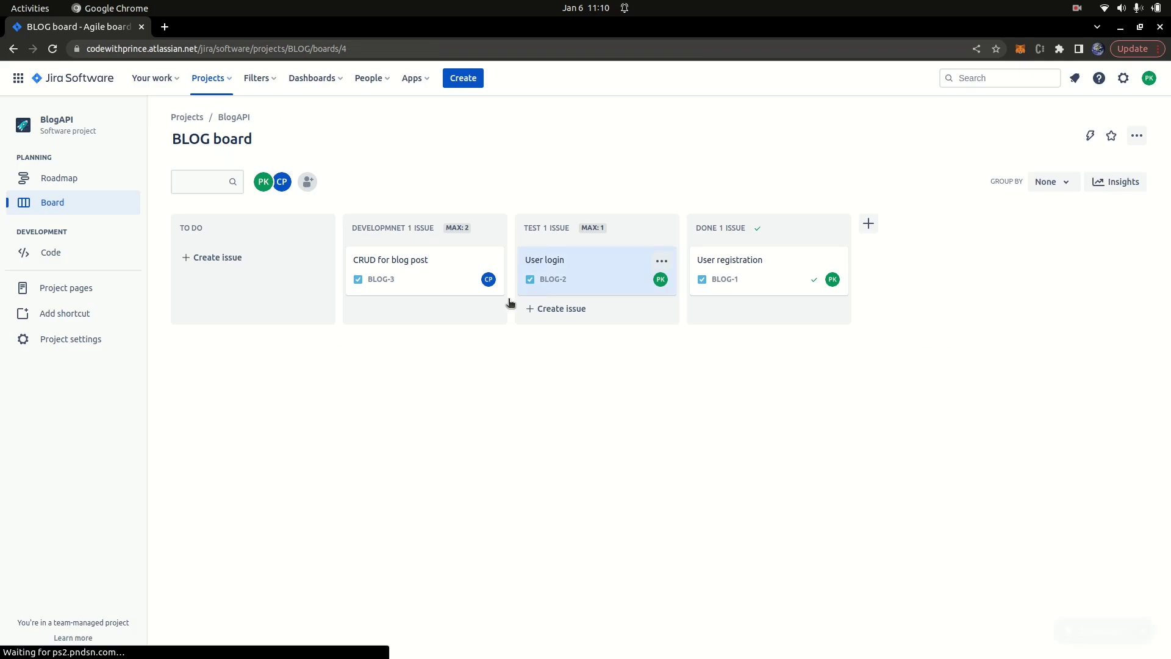
Step: Move User login back to DEVELOPMNET, then through TEST into DONE
drag(585, 272, 451, 263)
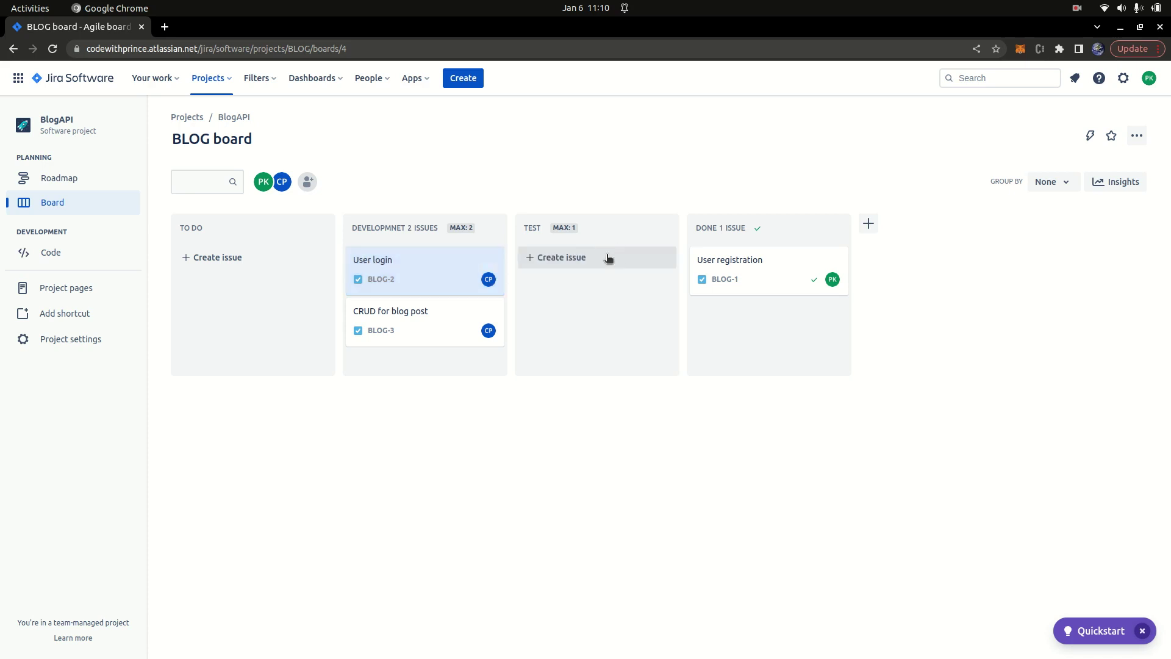
click(361, 272)
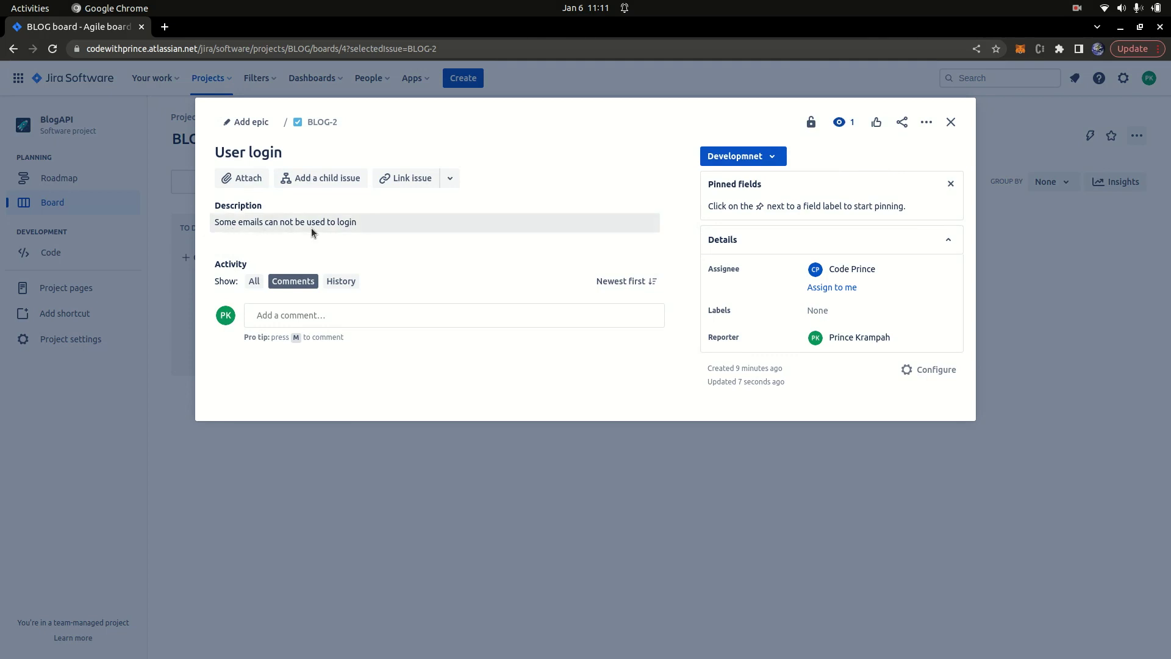
click(950, 122)
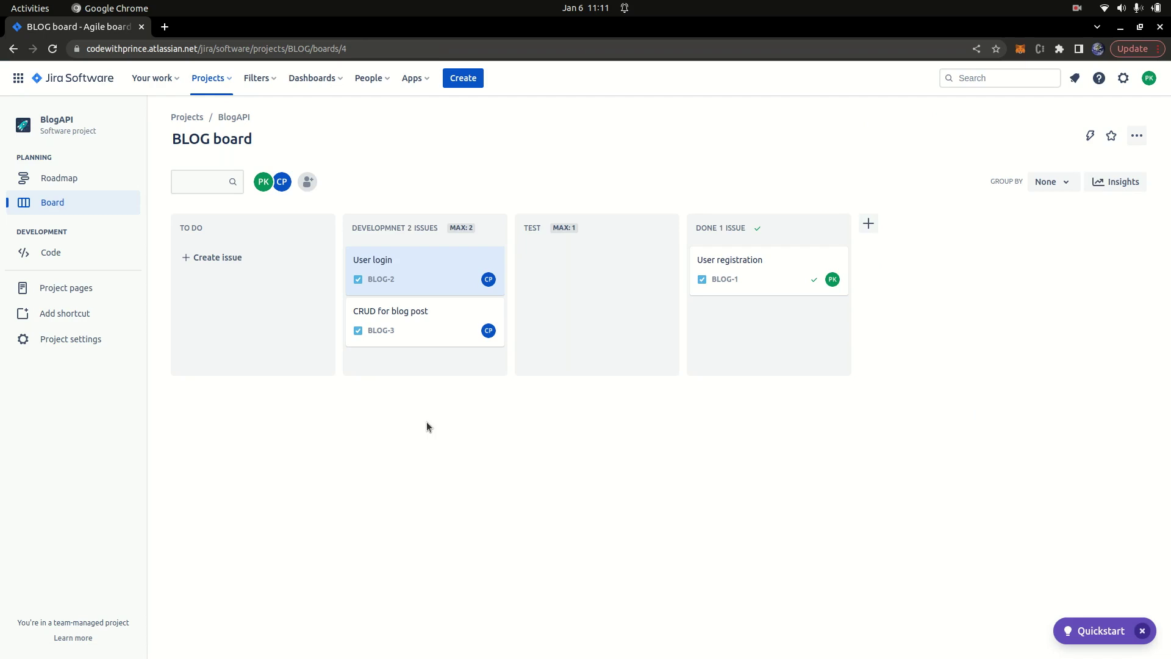
drag(418, 277, 598, 276)
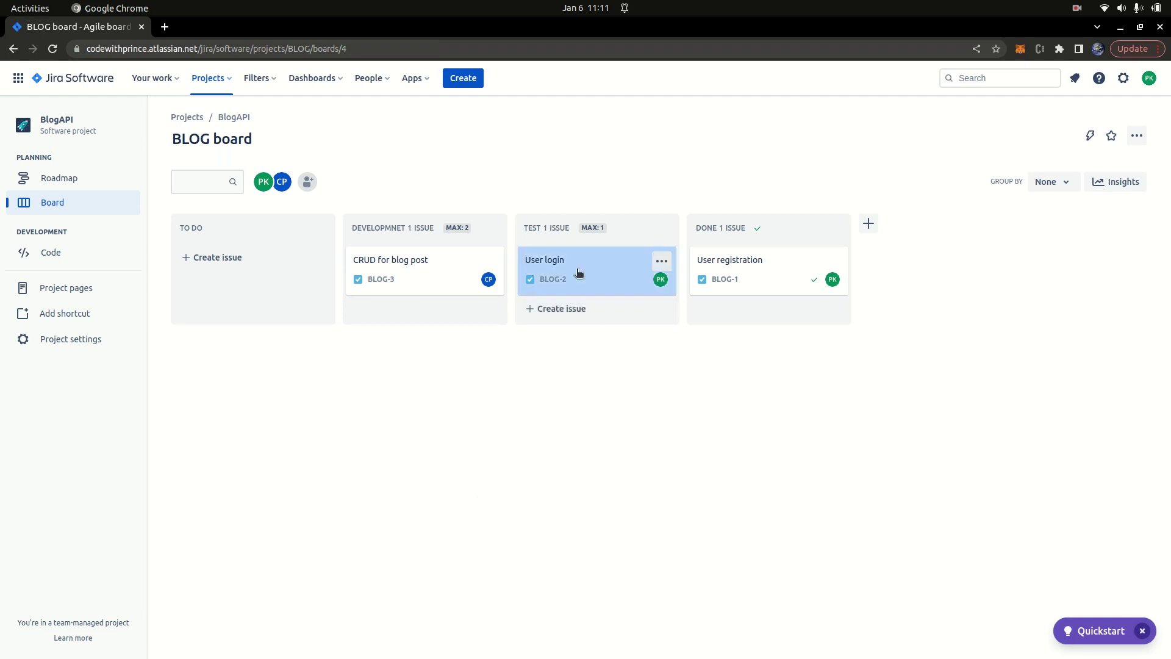
drag(552, 263, 746, 317)
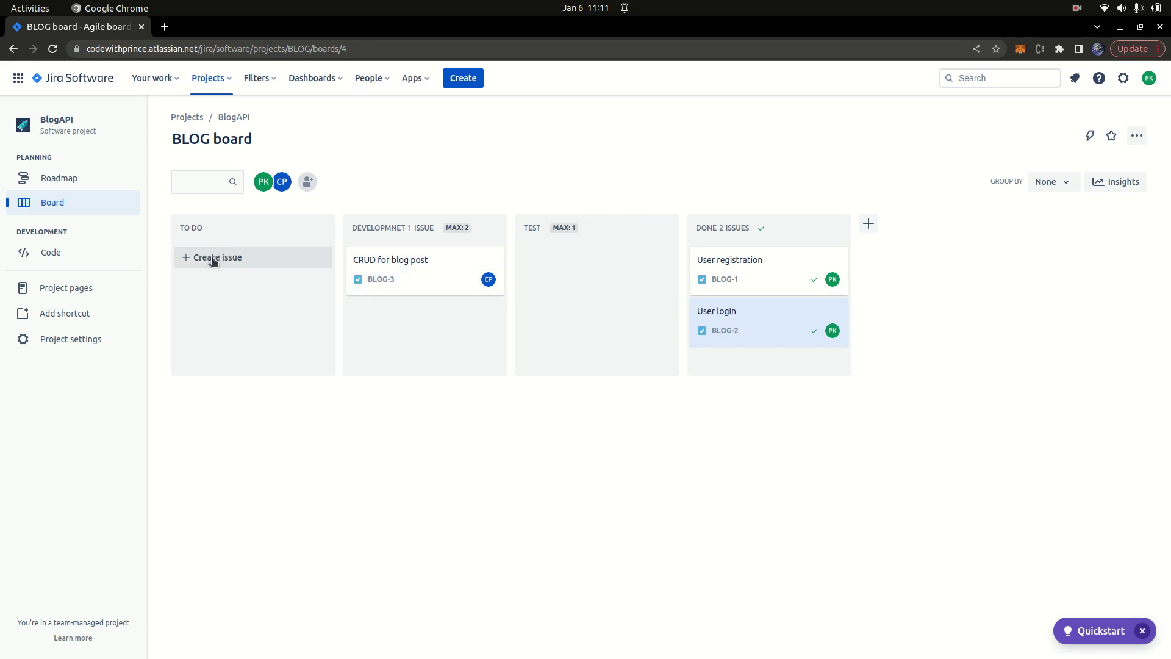
Step: Create a new 'Deployment' issue in the To Do column
click(214, 261)
text(ded)
key(BackSpace)
key(BackSpace)
text(Deployment)
key(Return)
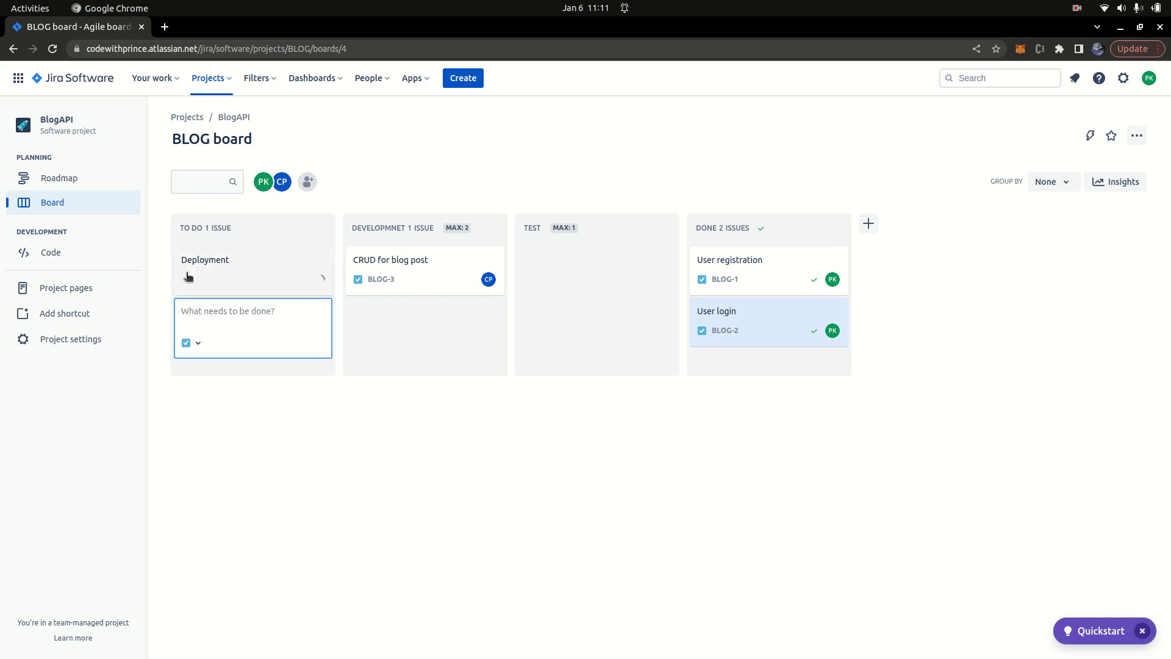
Step: Give the Deployment issue the description 'Deploy to heroku'
click(203, 281)
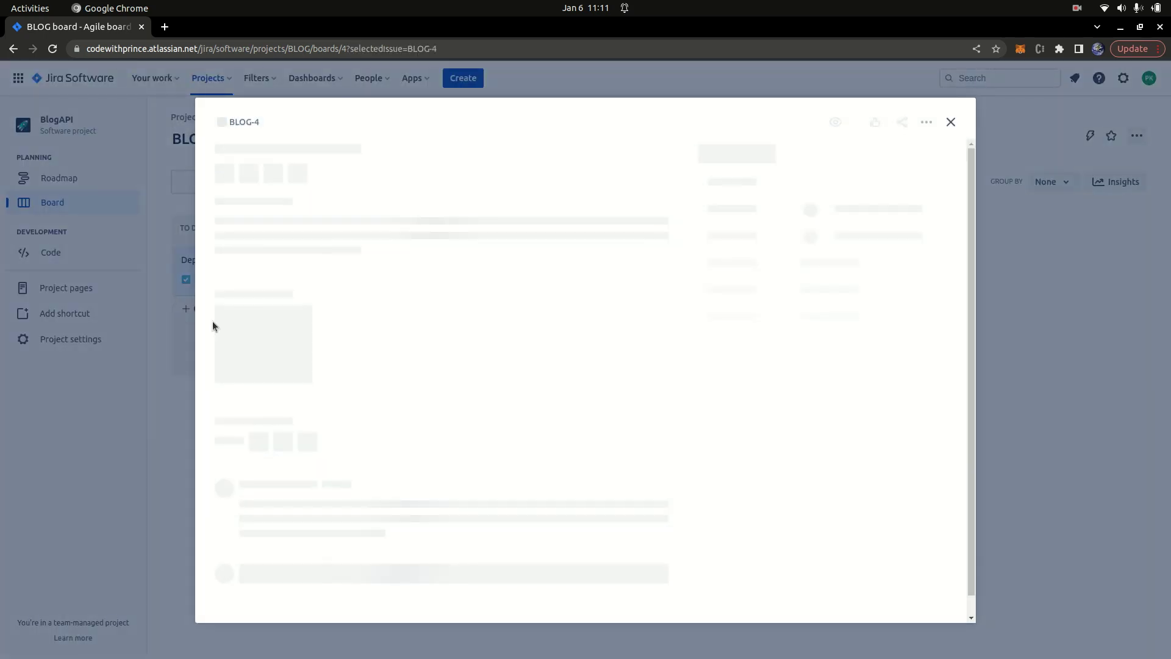
click(288, 222)
text(Deploy to heroku)
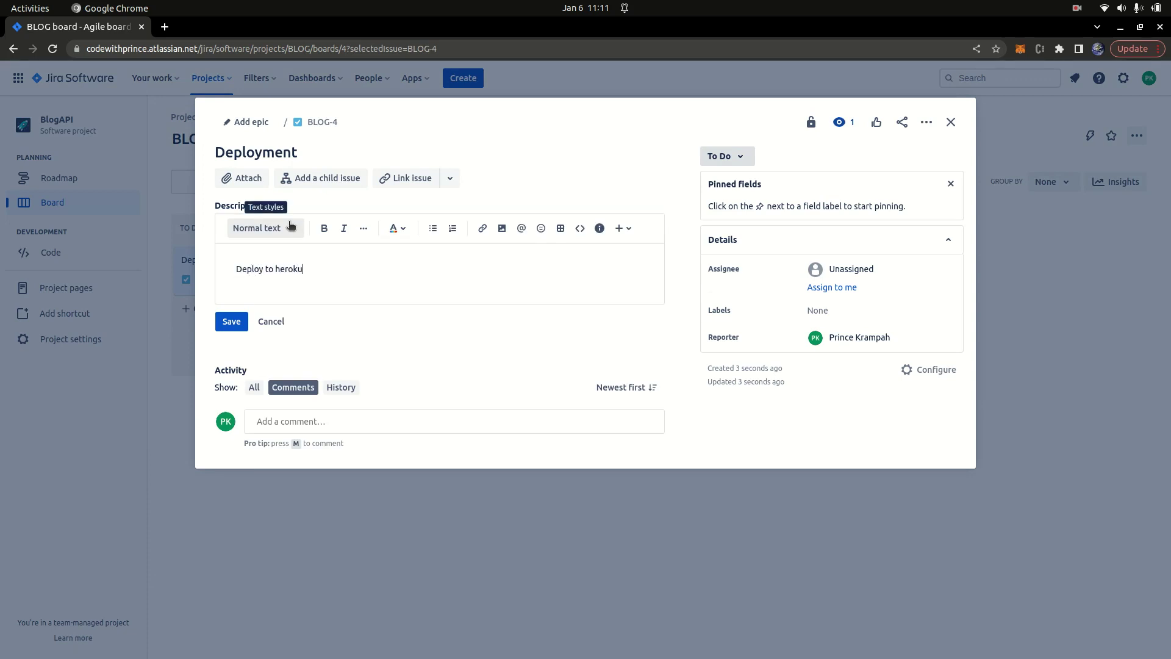
click(233, 320)
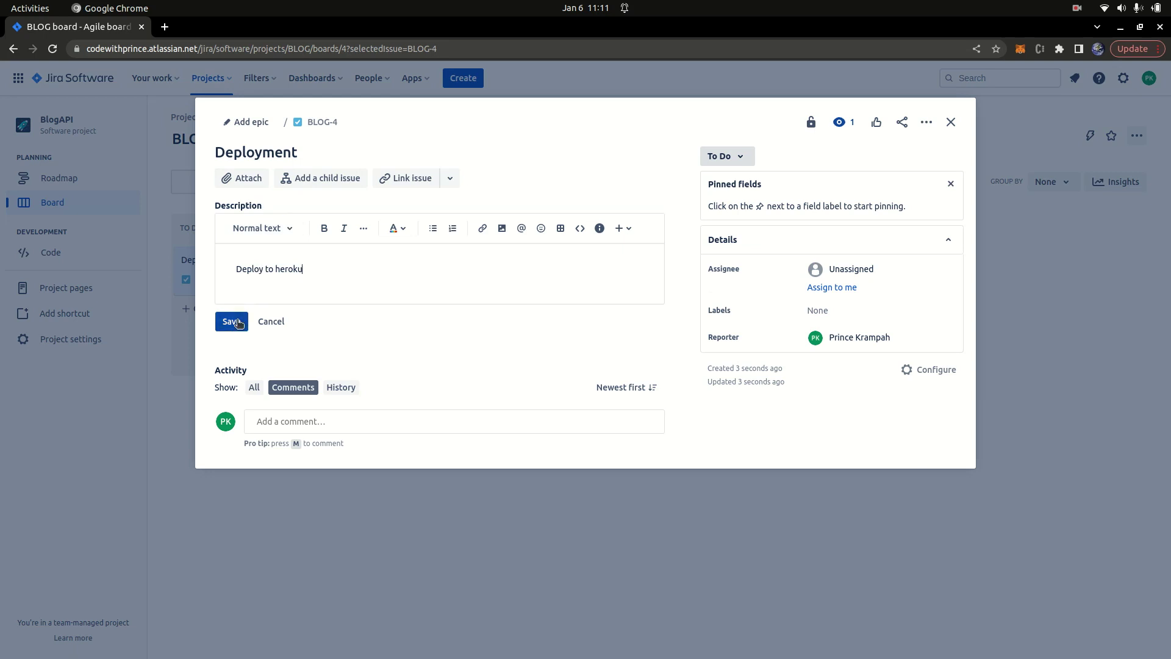
click(949, 125)
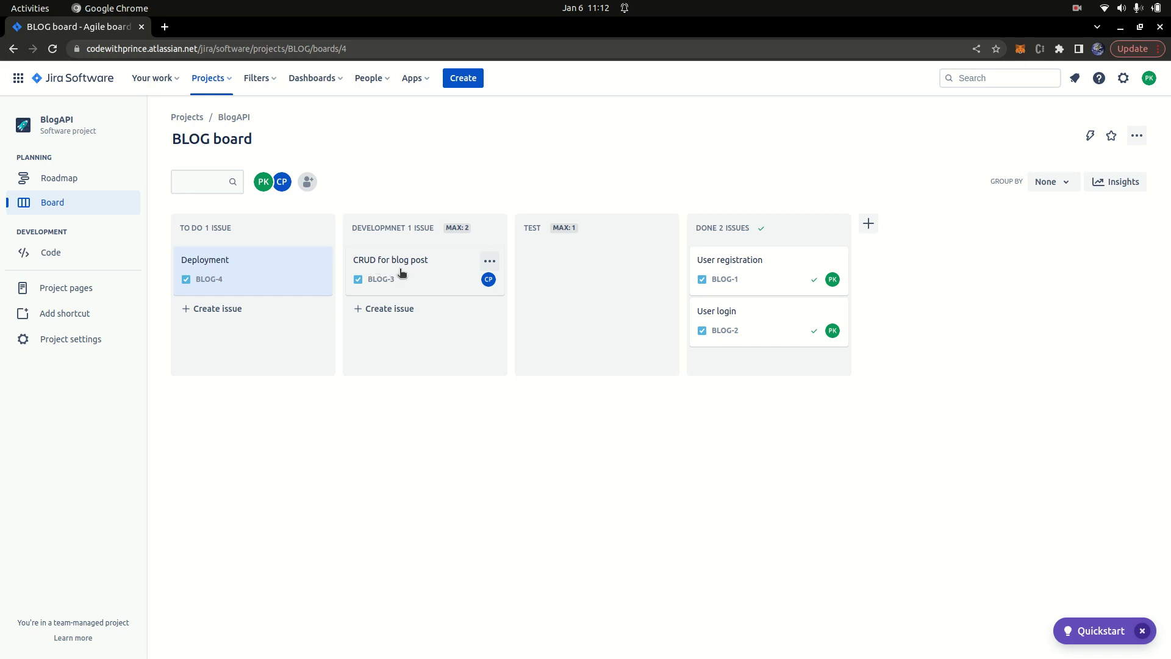
Step: Move CRUD for blog post through TEST into DONE, and Deployment through DEVELOPMNET into TEST
drag(395, 272, 595, 272)
drag(237, 270, 413, 287)
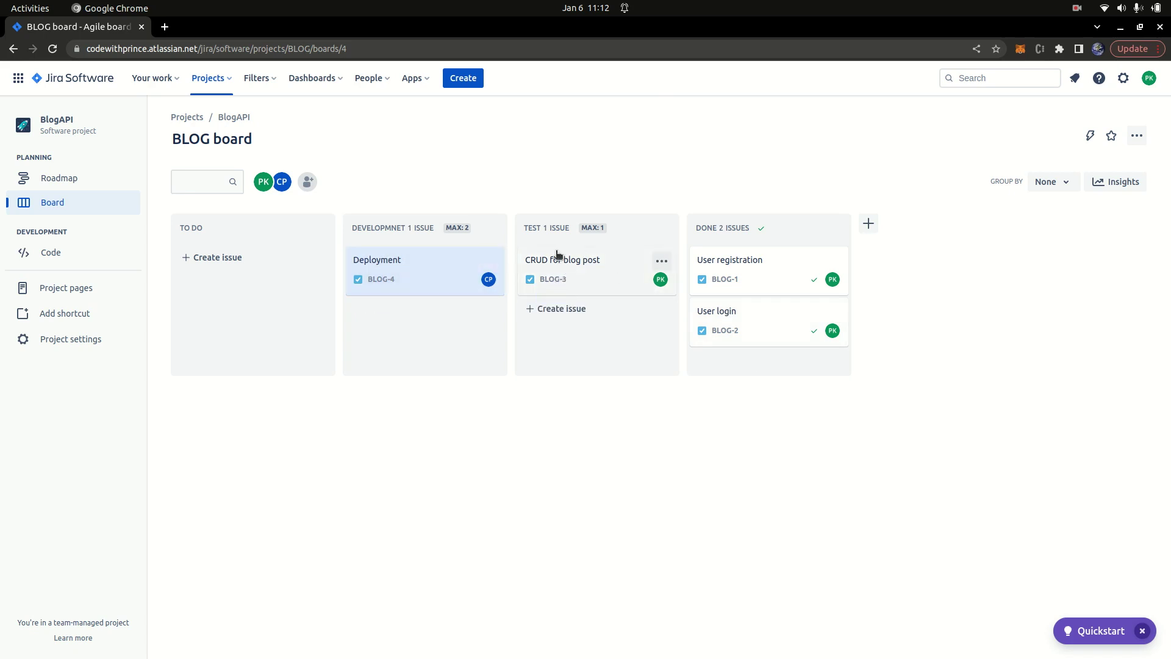
drag(568, 272, 740, 382)
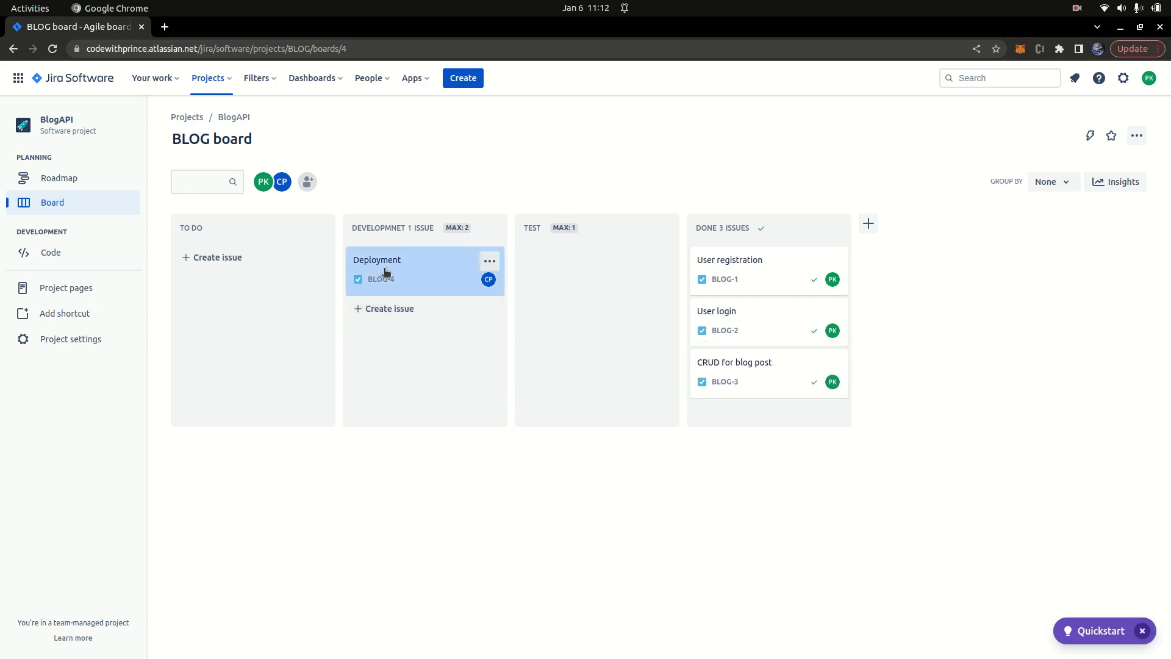
drag(424, 287, 575, 283)
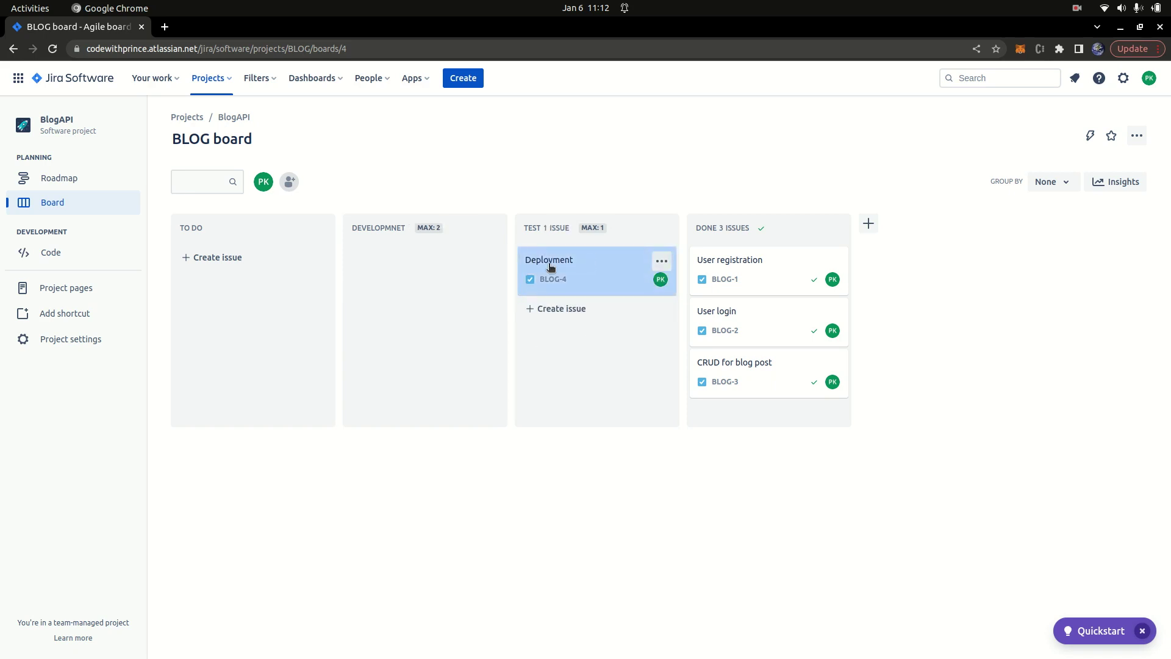
Step: Replace the Deployment description with 'We need to add a load balancer'
click(544, 280)
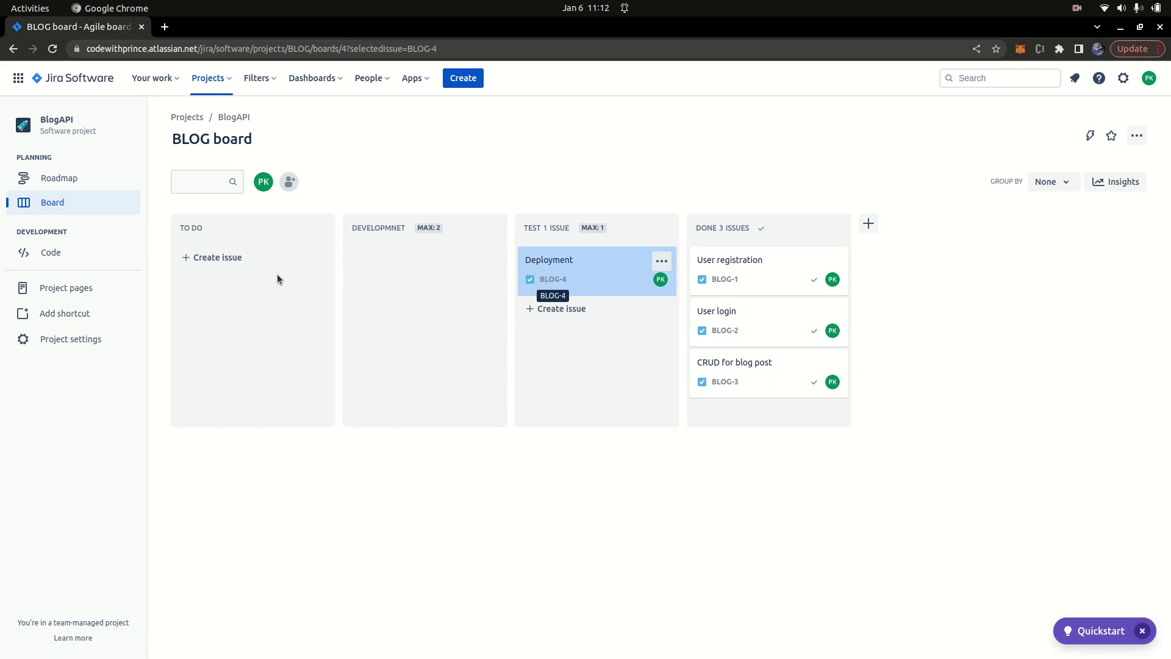
click(301, 224)
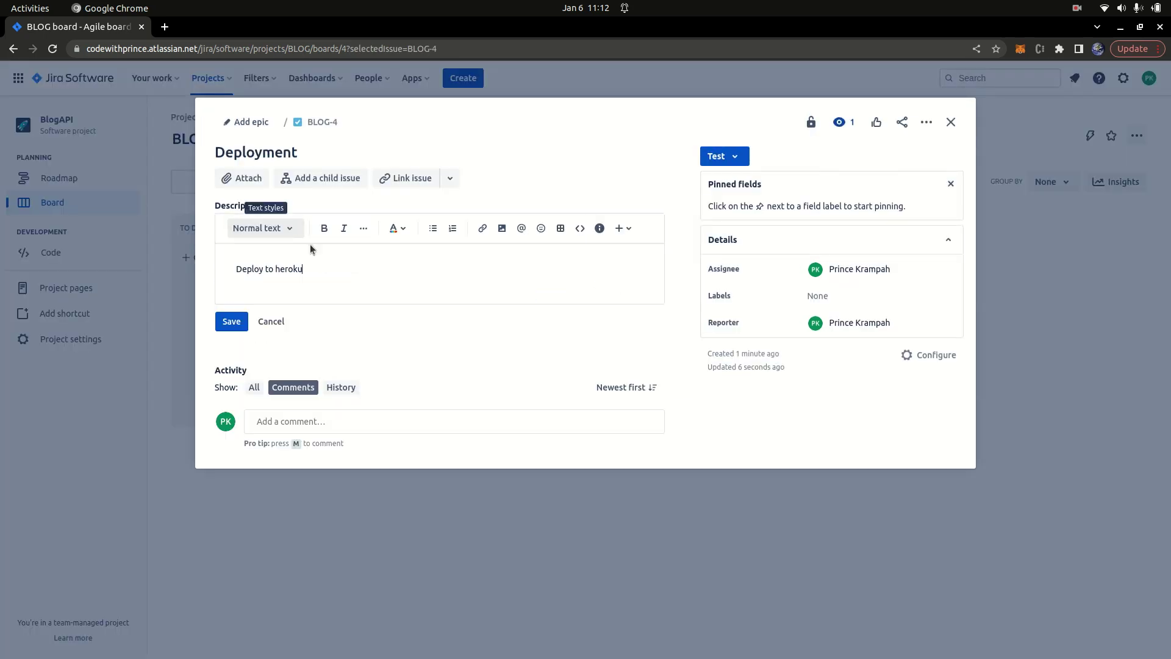
key(ctrl+a)
text(We)
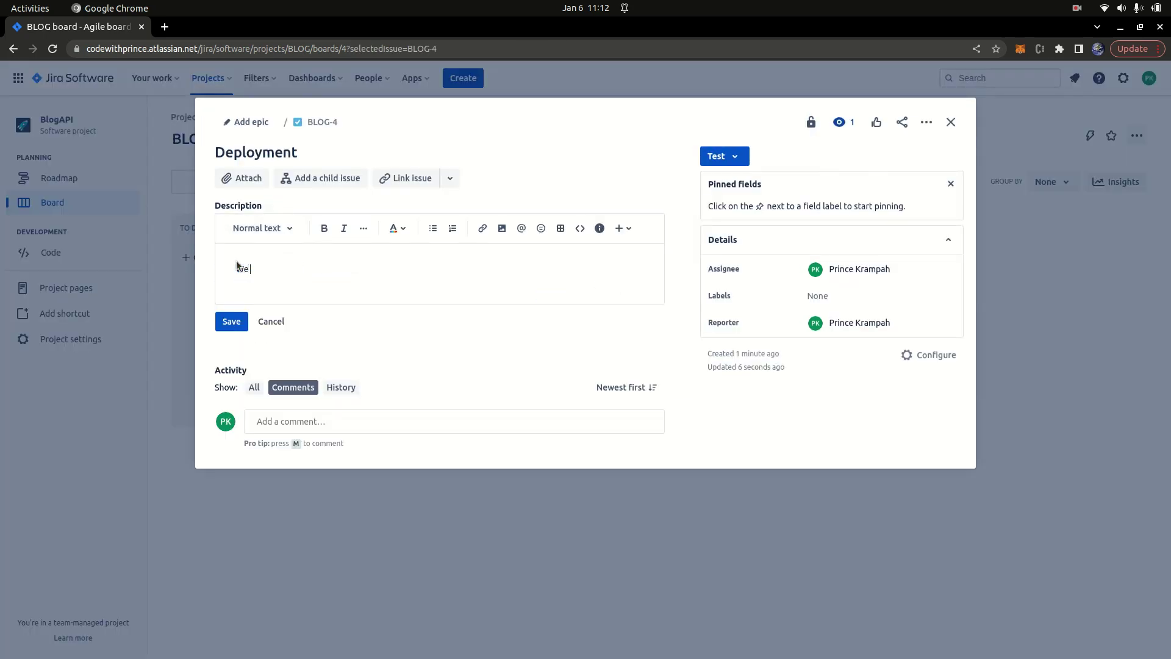
text( need to add a load balancer)
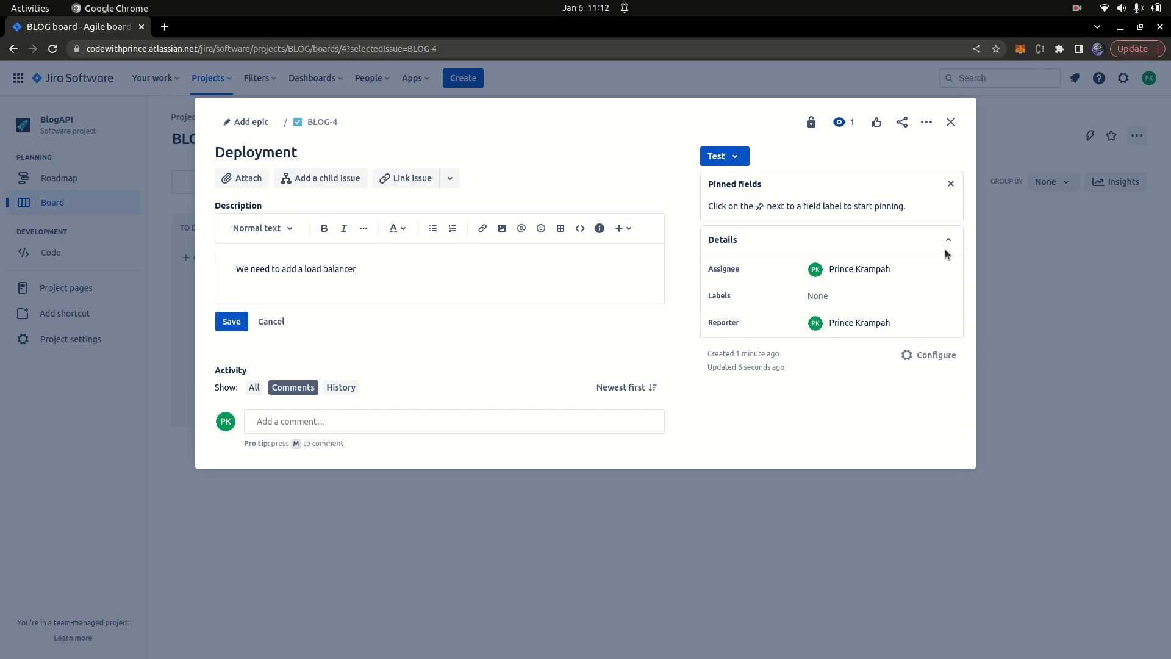
click(952, 125)
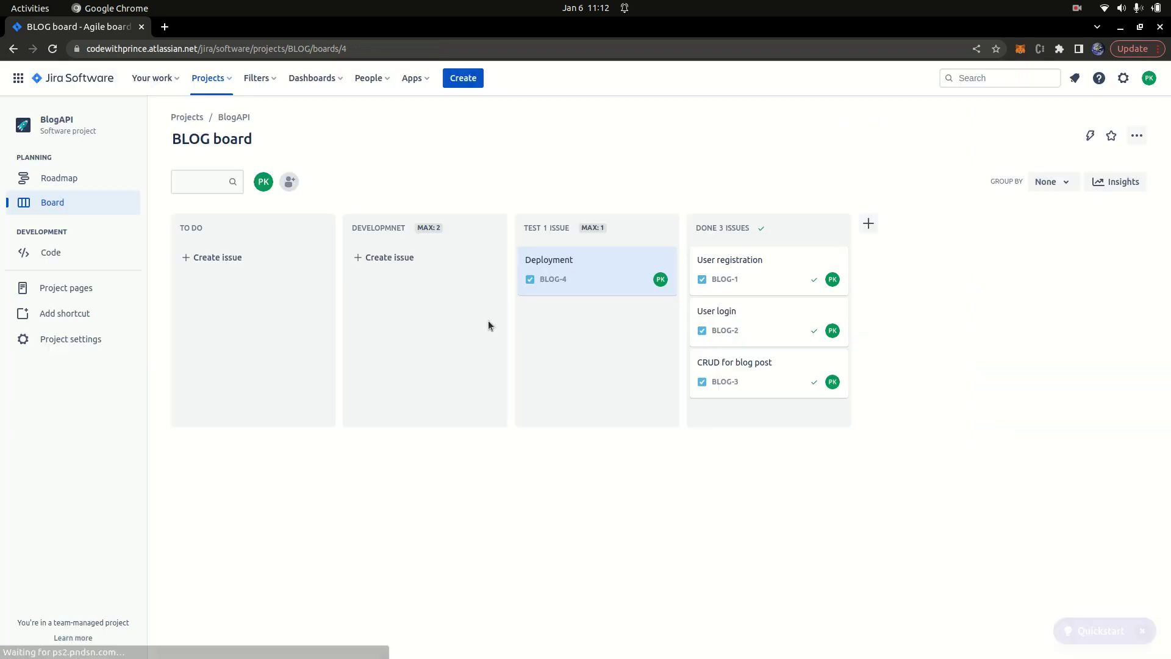
Step: Move Deployment back to DEVELOPMNET, then through TEST into DONE
drag(588, 267, 397, 261)
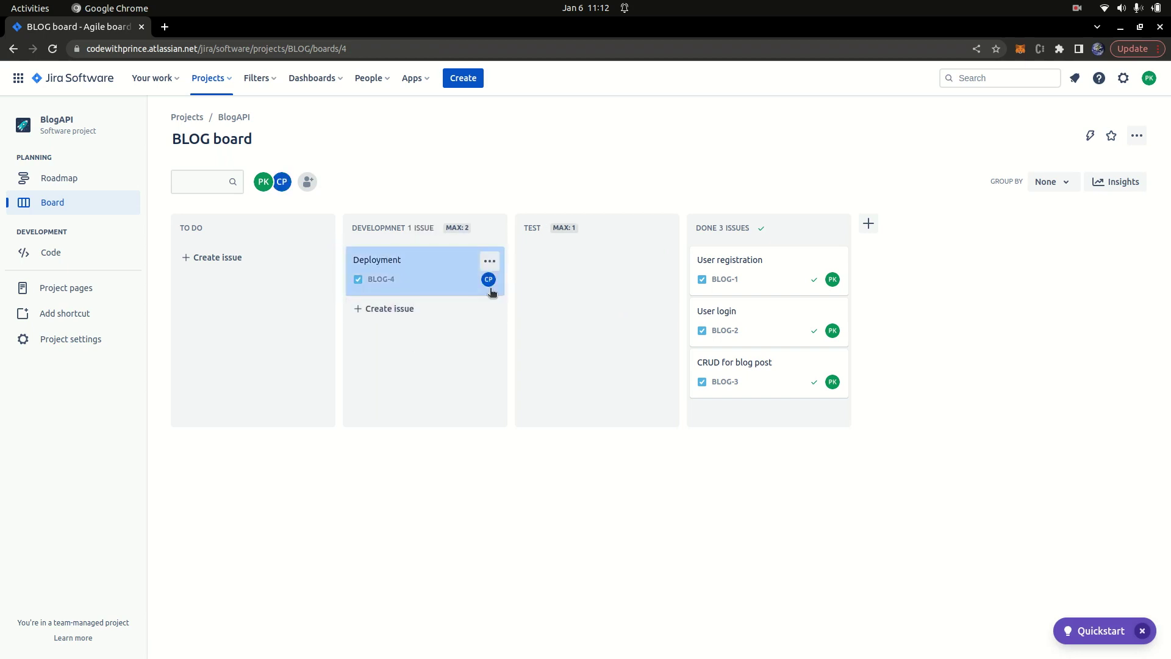
click(378, 263)
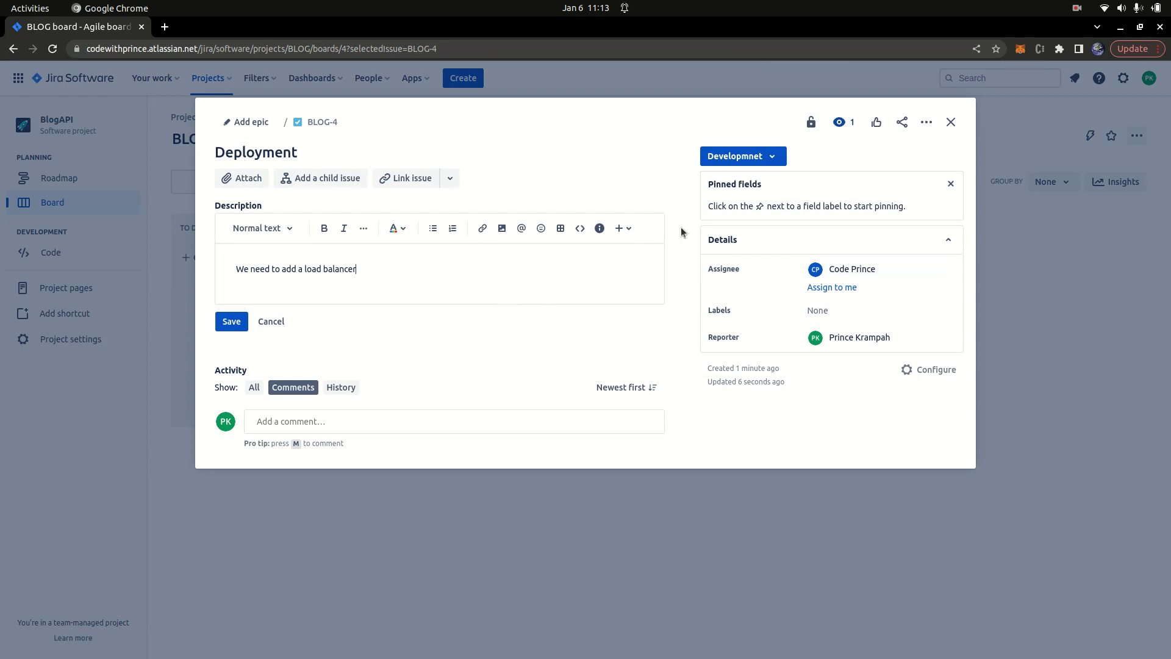
click(951, 122)
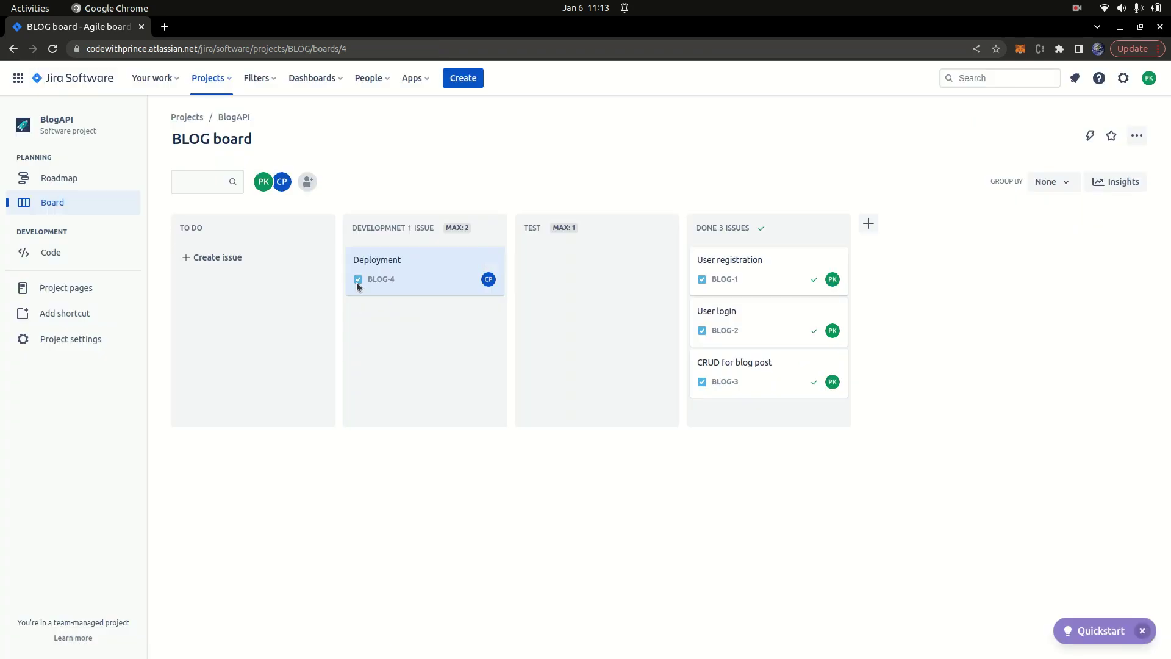
drag(413, 271, 566, 274)
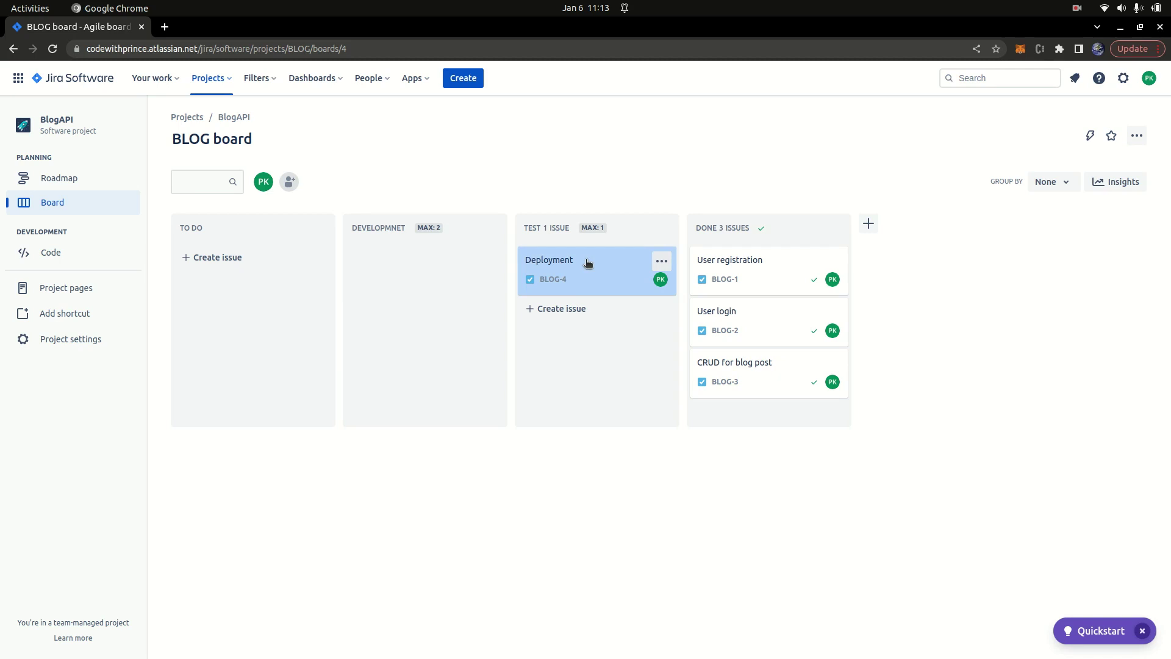
drag(588, 263, 767, 423)
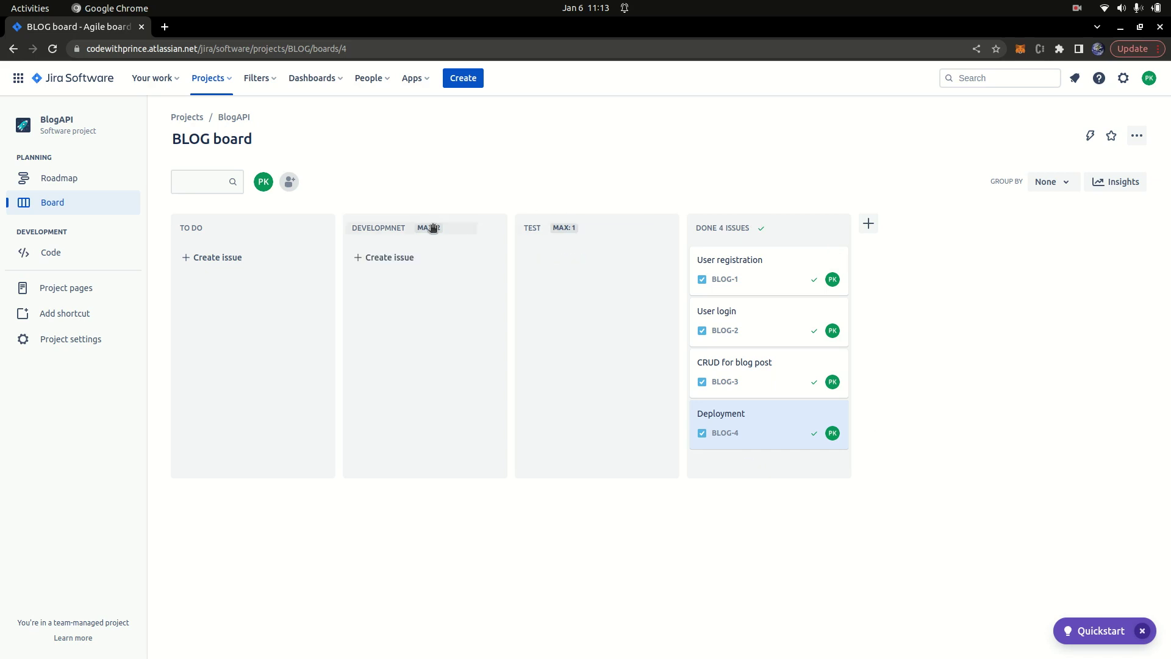
mouse_move(431, 231)
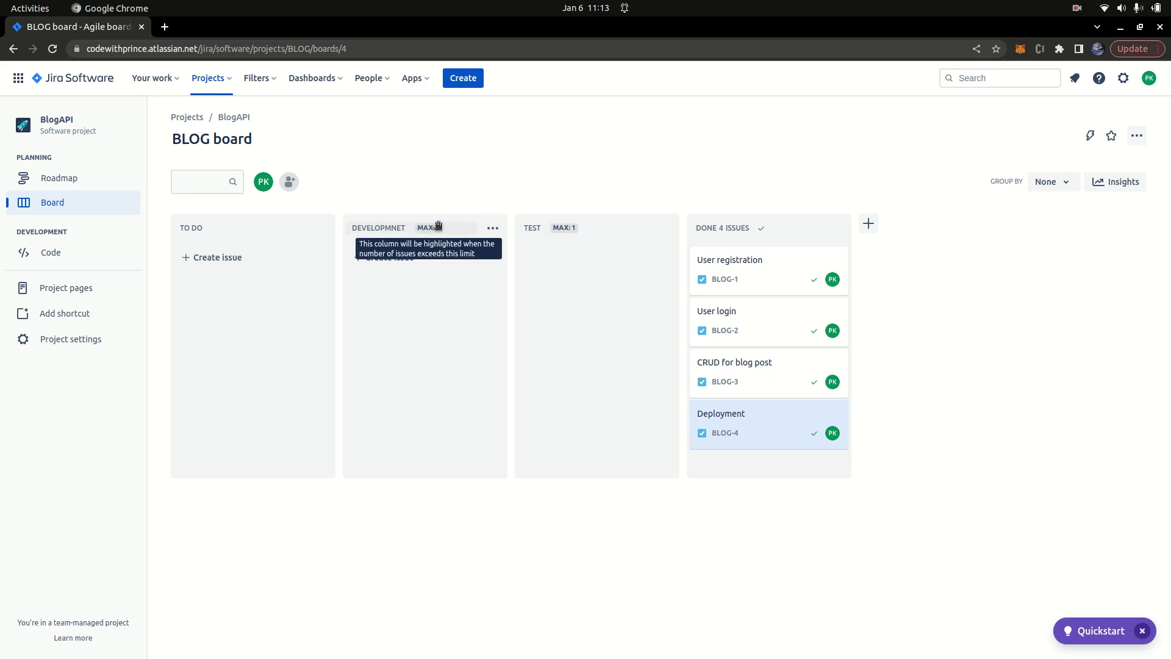